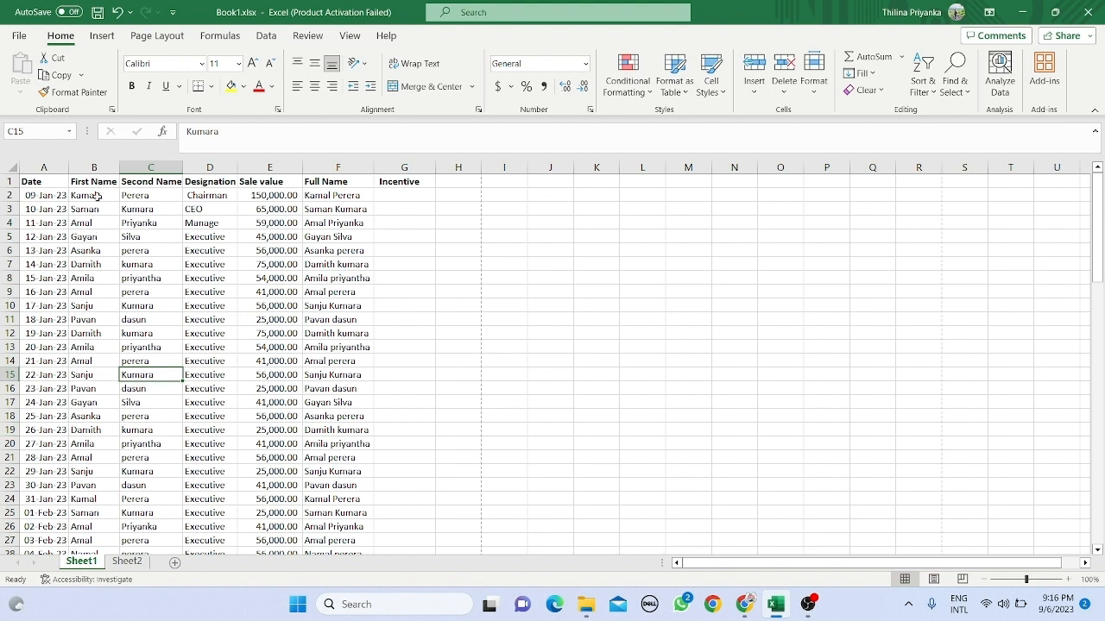
Examine the header row from Date to Full Name and how it behaves while moving through the sales records.
drag(55, 185, 339, 375)
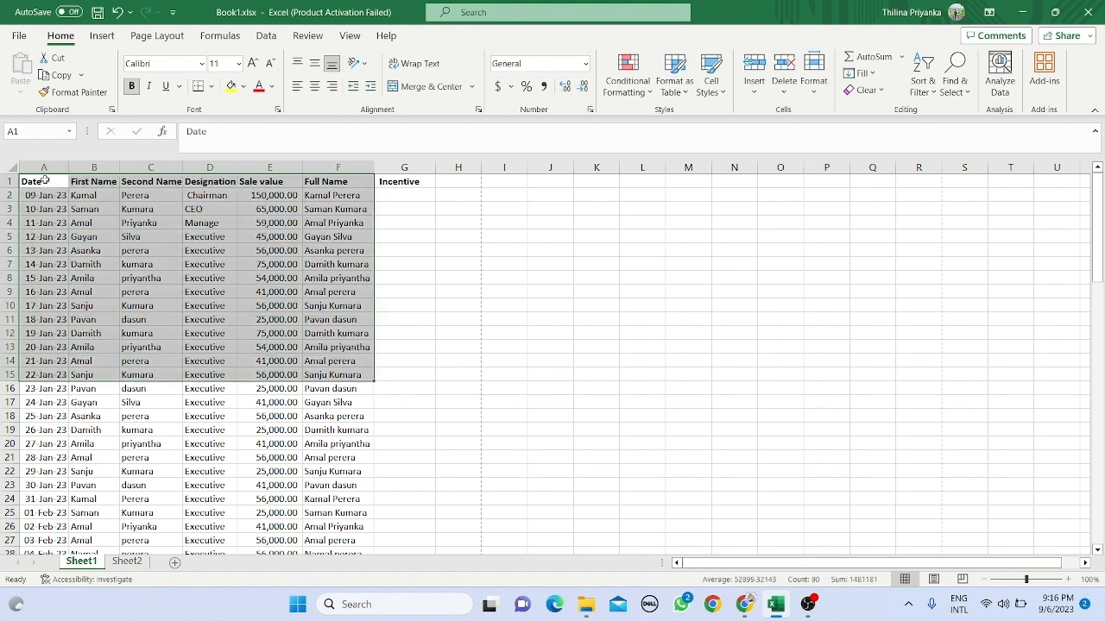
drag(48, 181, 342, 183)
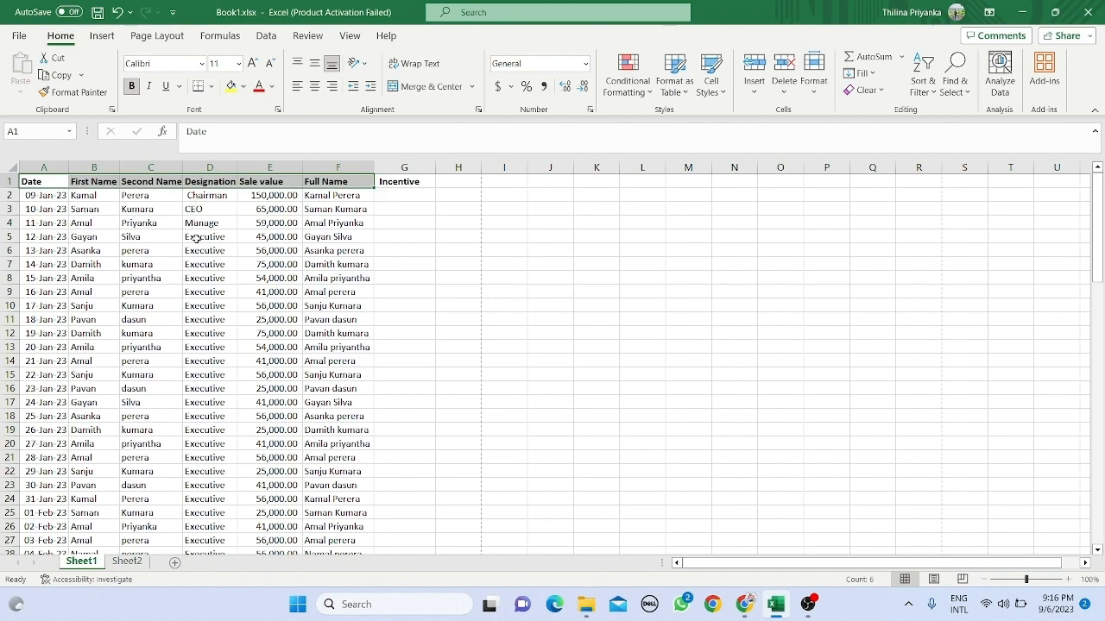
scroll(197, 242, down, 8)
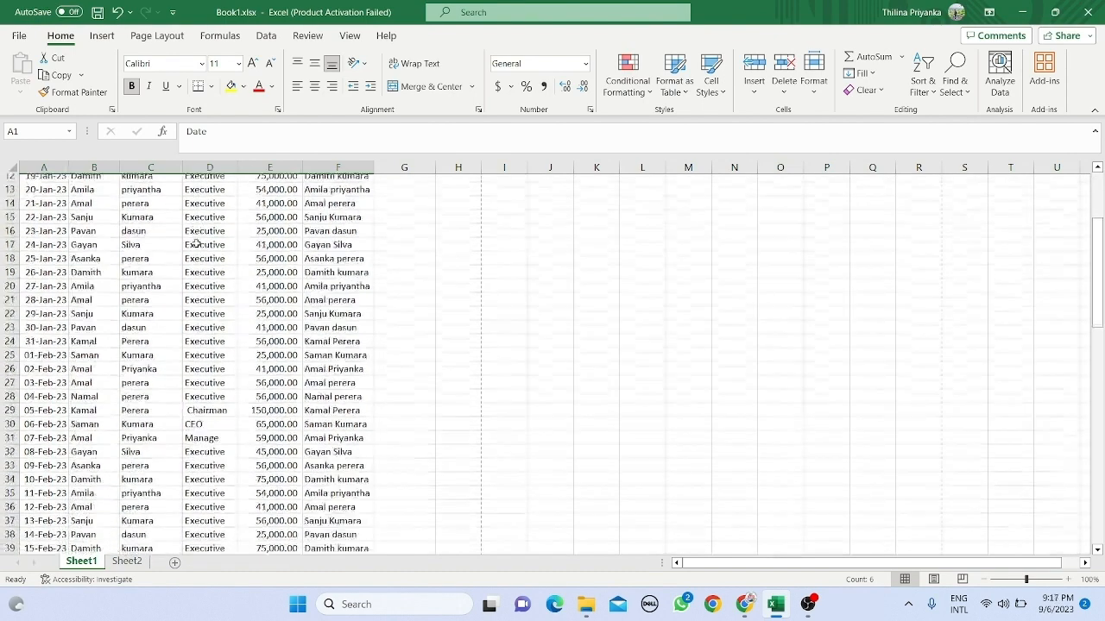
scroll(197, 244, up, 8)
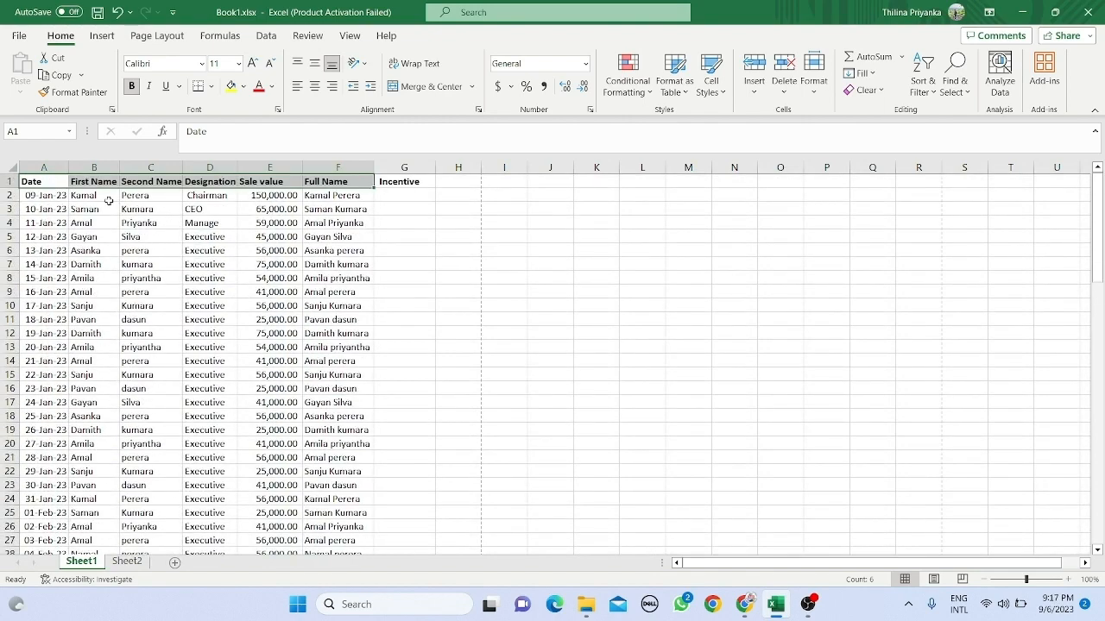
scroll(147, 217, down, 2)
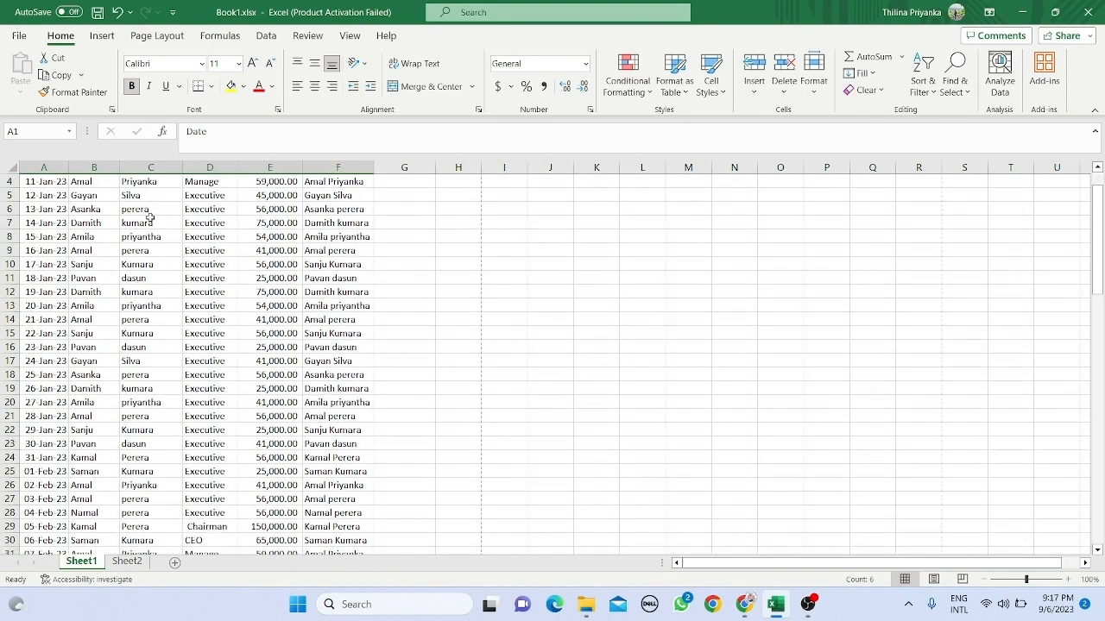
scroll(149, 217, up, 2)
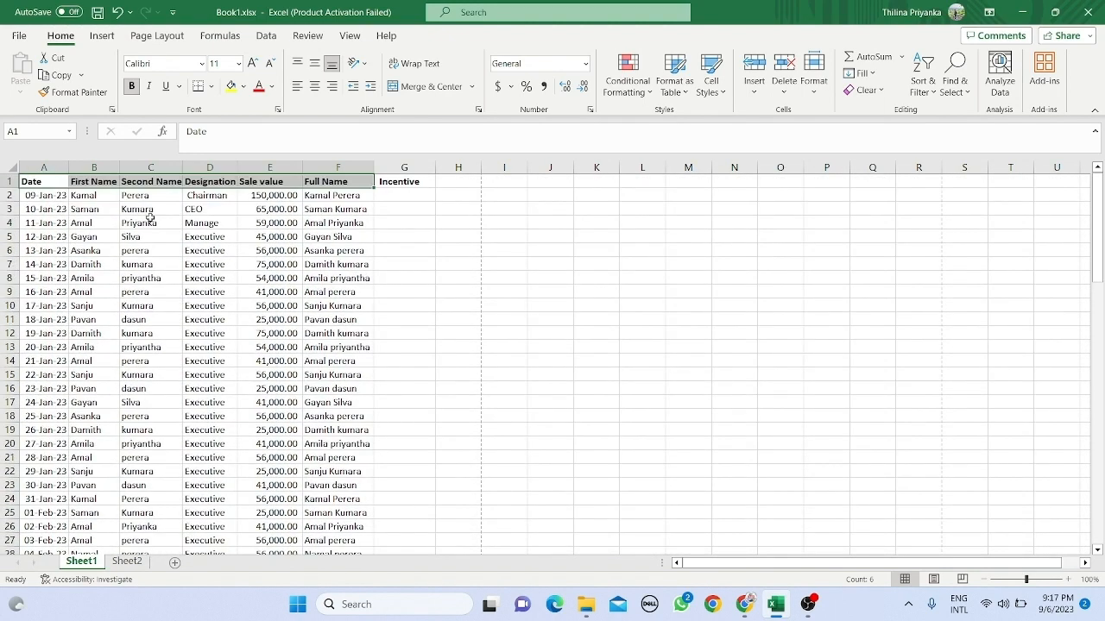
scroll(149, 217, down, 4)
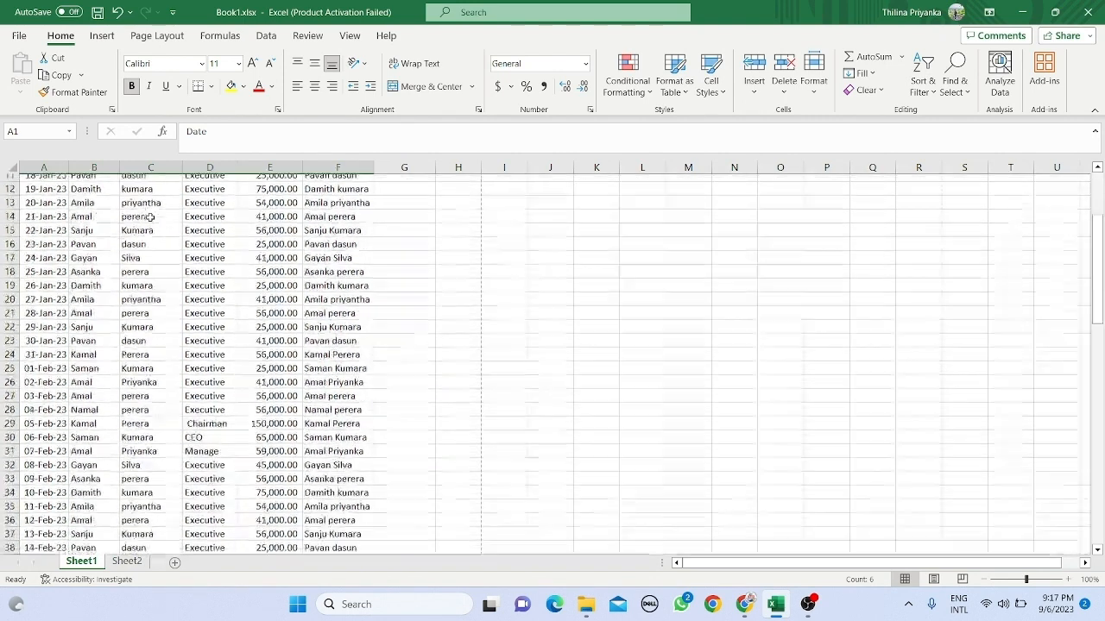
scroll(149, 217, up, 4)
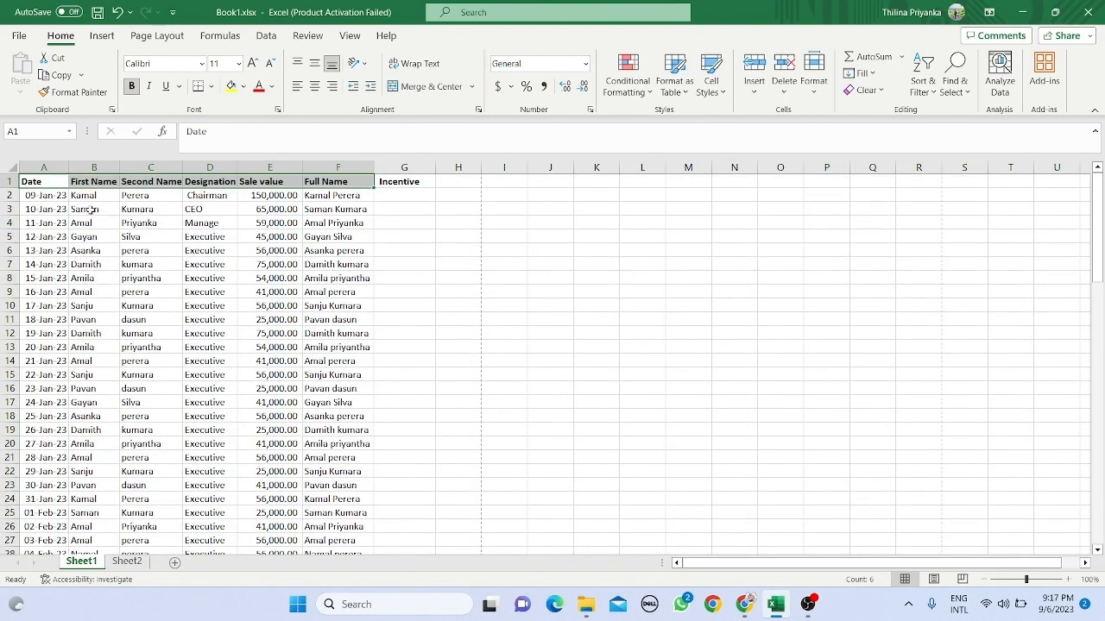
click(133, 237)
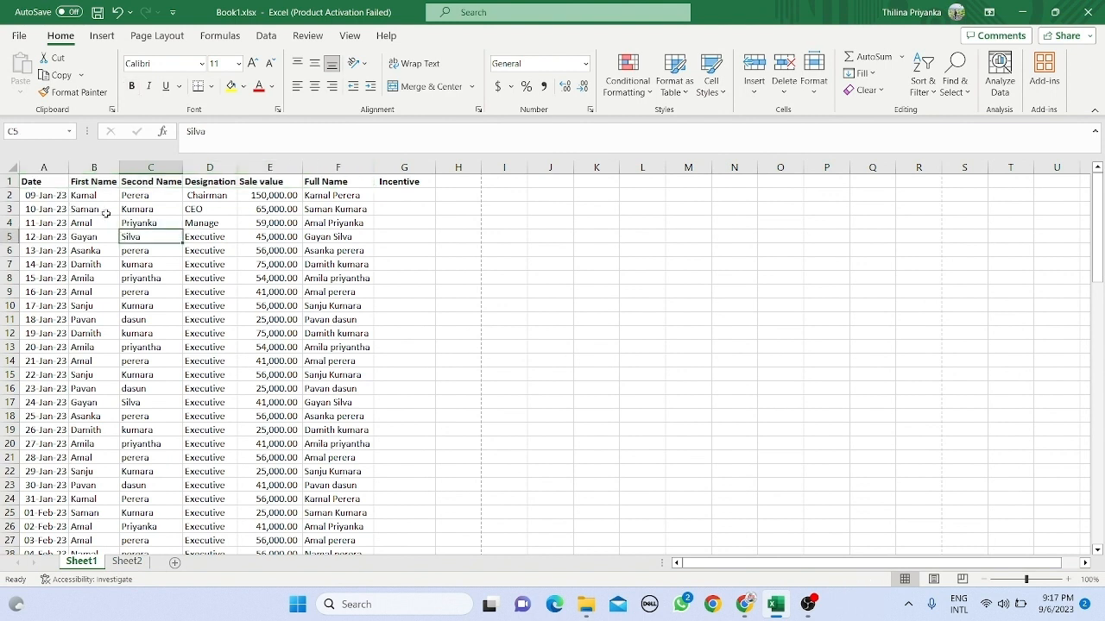
drag(55, 181, 323, 180)
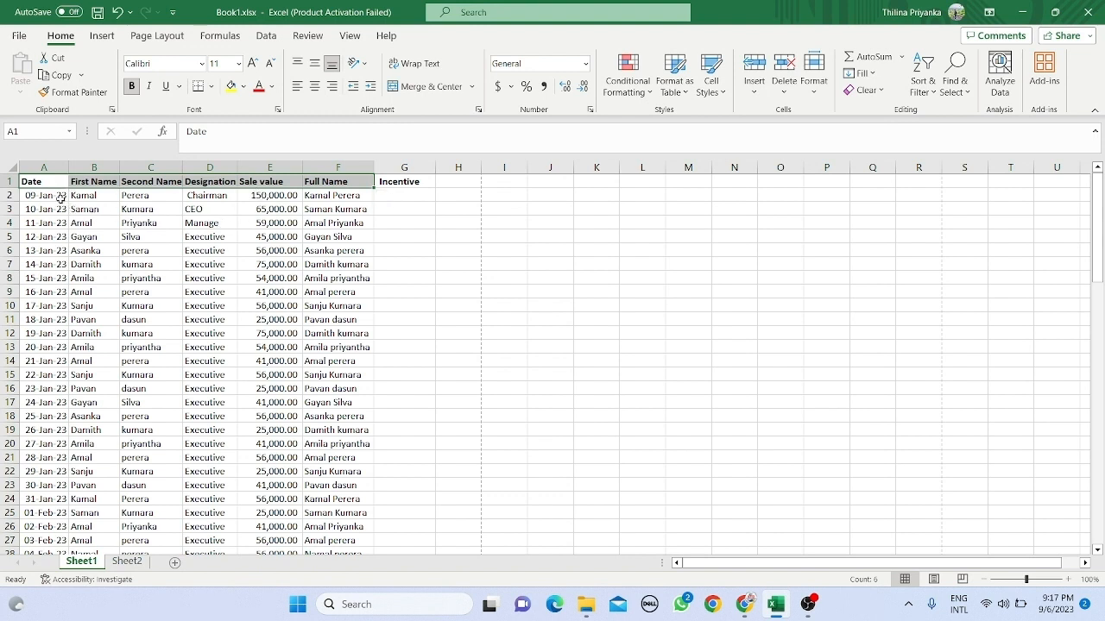
Freeze the top row of Sheet1 so the column headings stay in view.
click(58, 197)
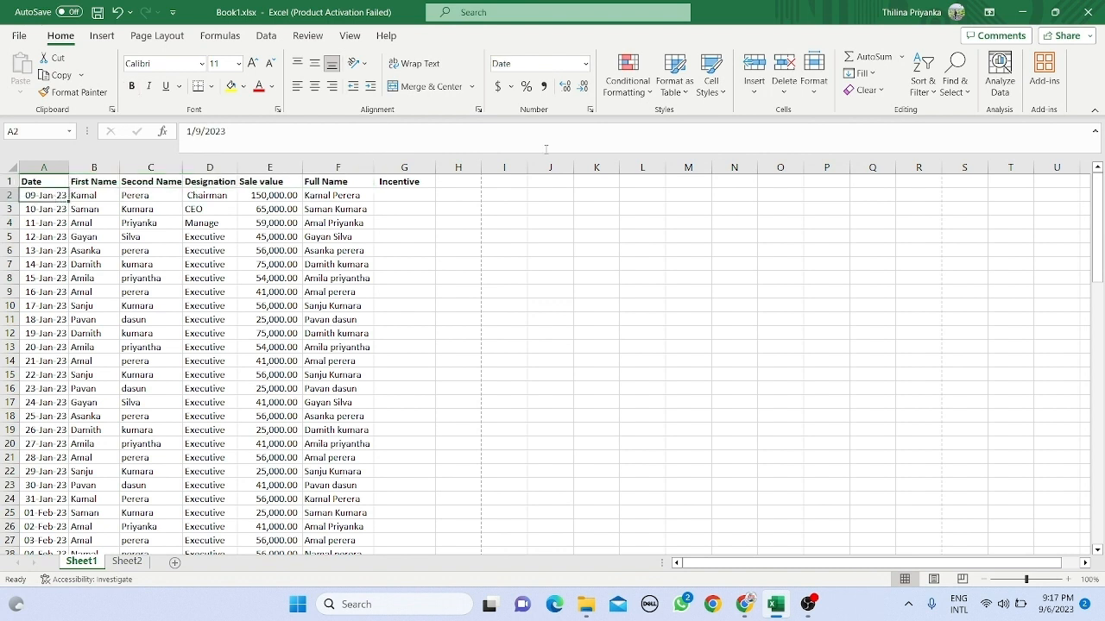
click(263, 37)
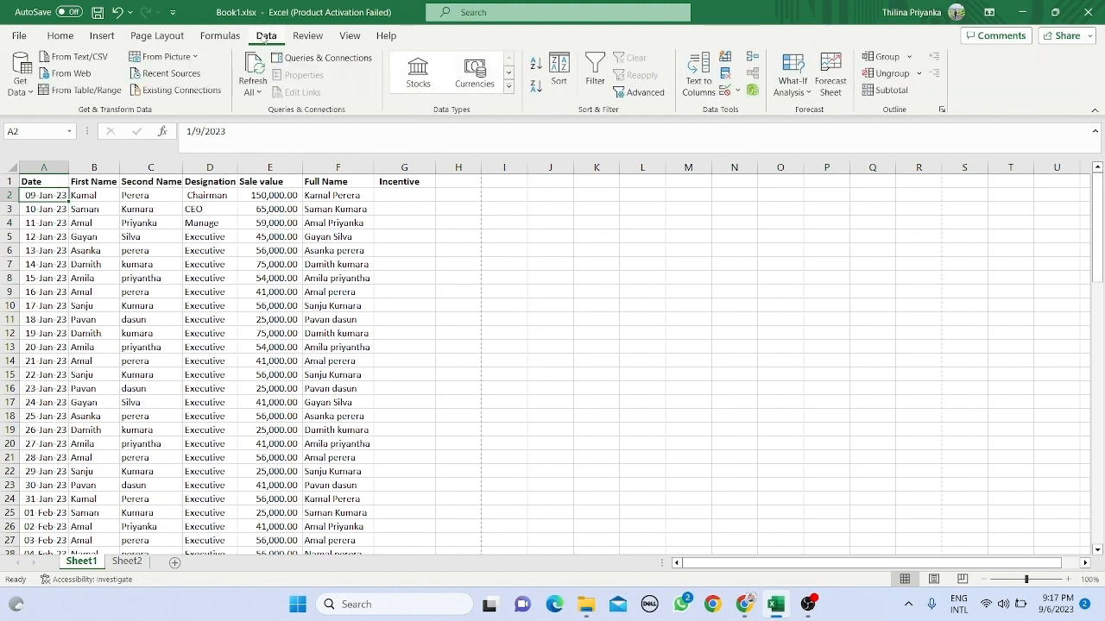
click(349, 36)
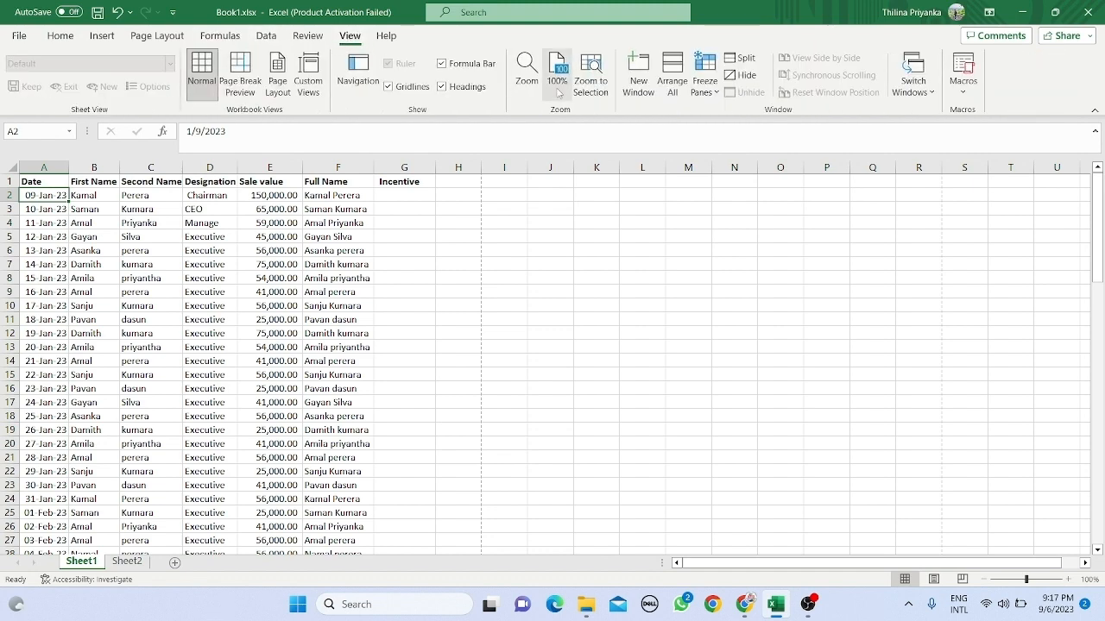
click(714, 93)
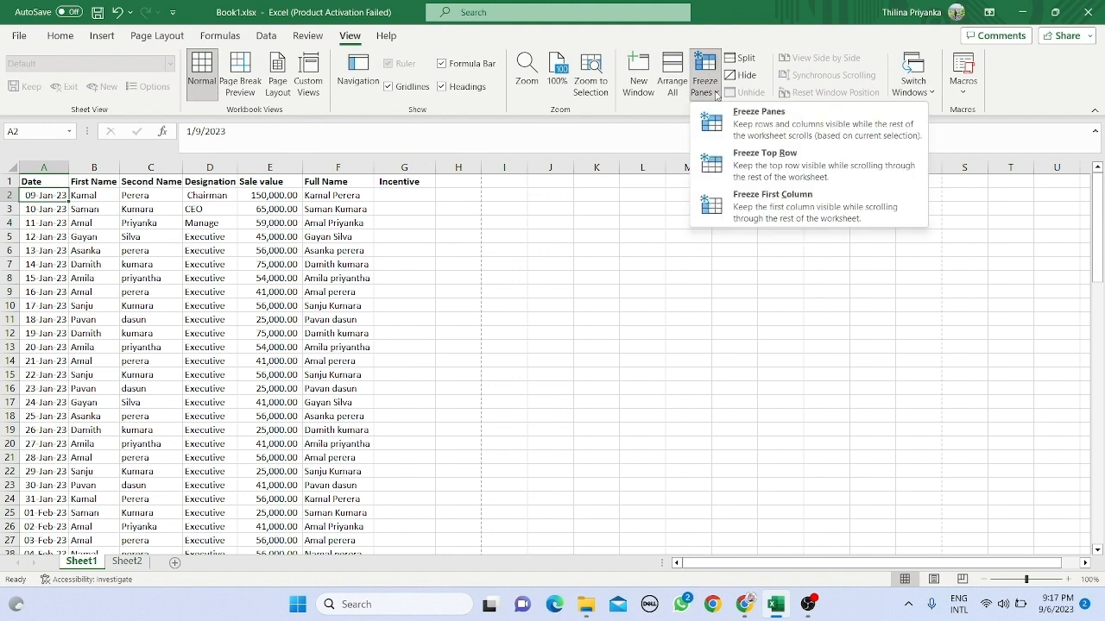
click(748, 160)
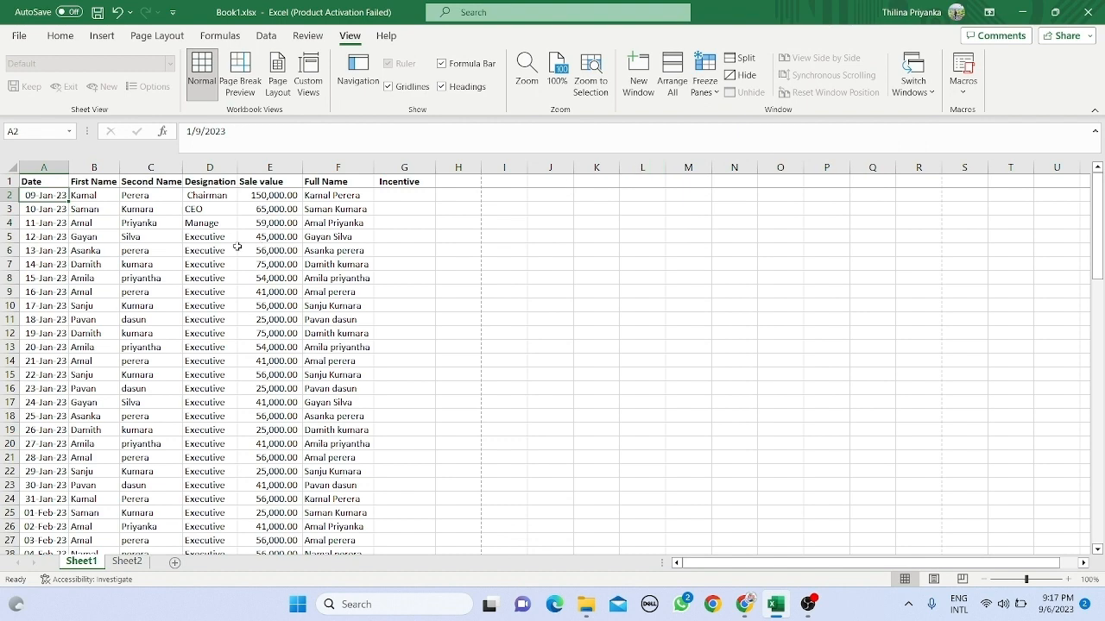
Check the frozen header row while going through the records down to the end of the data and back.
scroll(143, 237, down, 3)
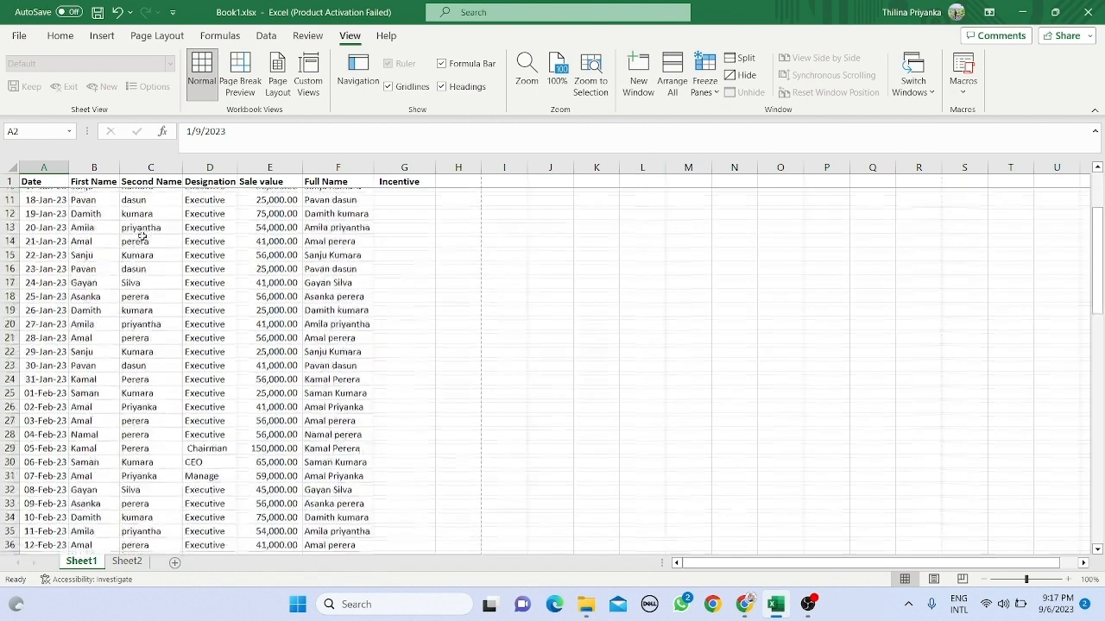
drag(48, 179, 346, 181)
scroll(125, 244, down, 12)
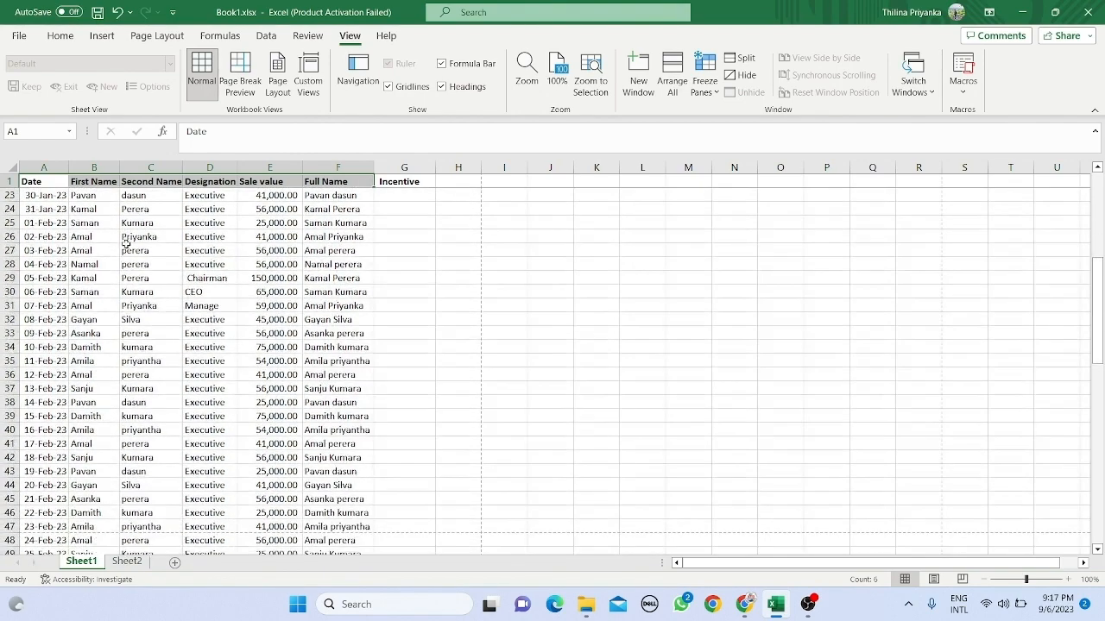
scroll(125, 244, down, 8)
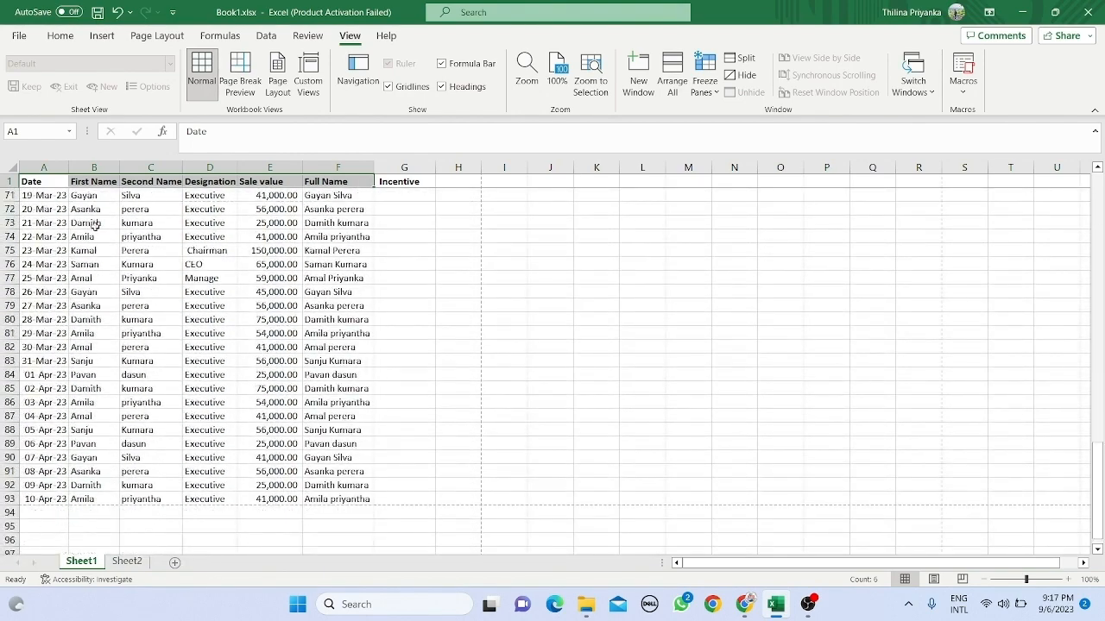
click(50, 183)
drag(75, 182, 359, 208)
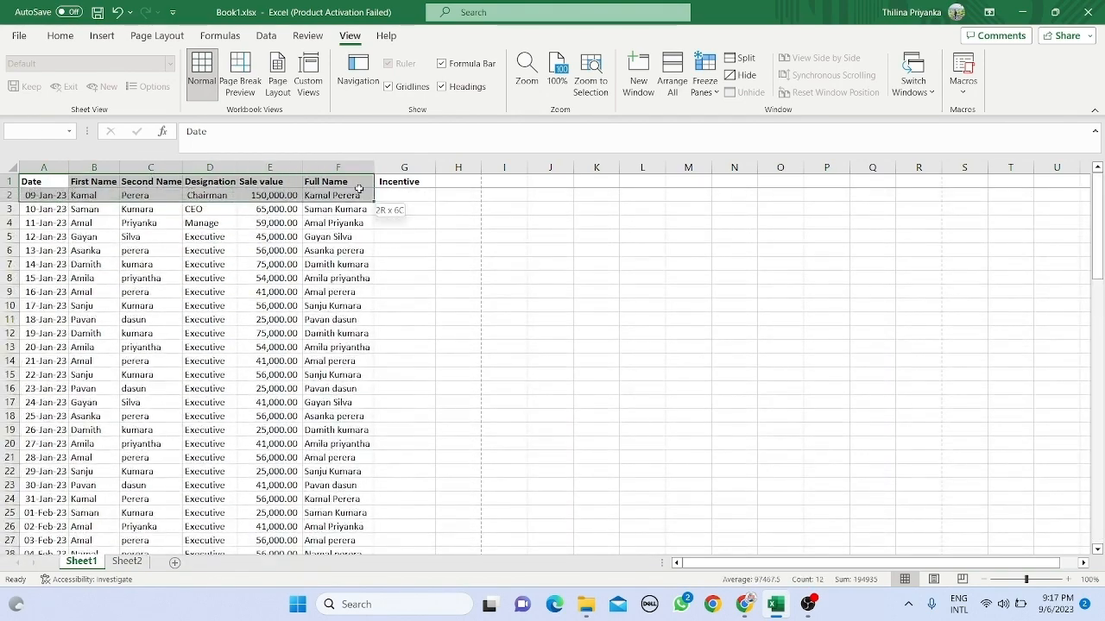
click(134, 237)
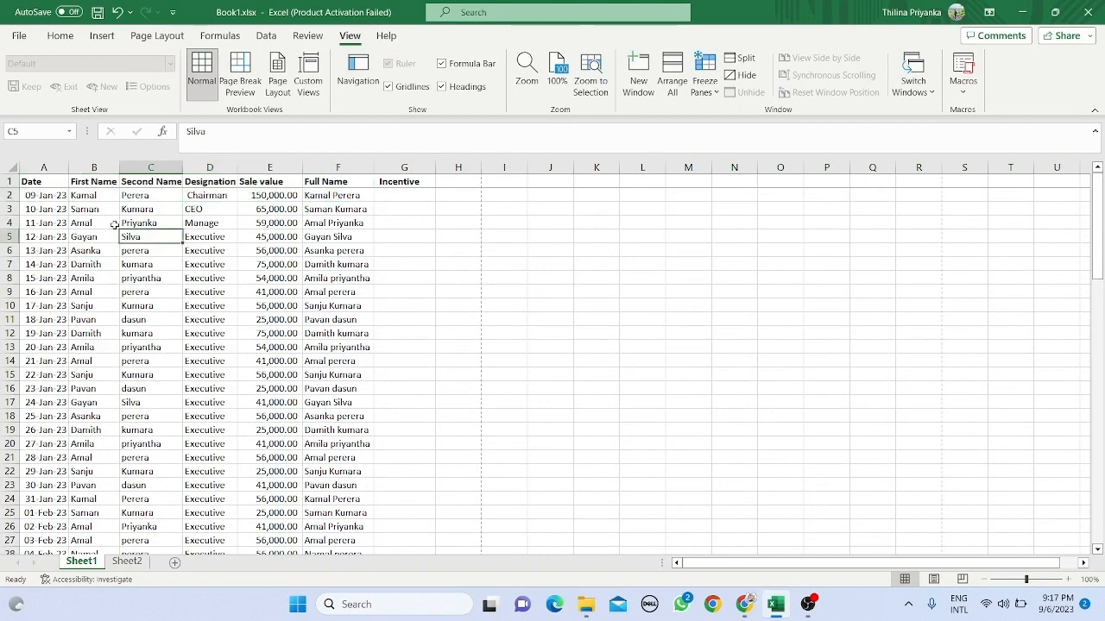
click(118, 12)
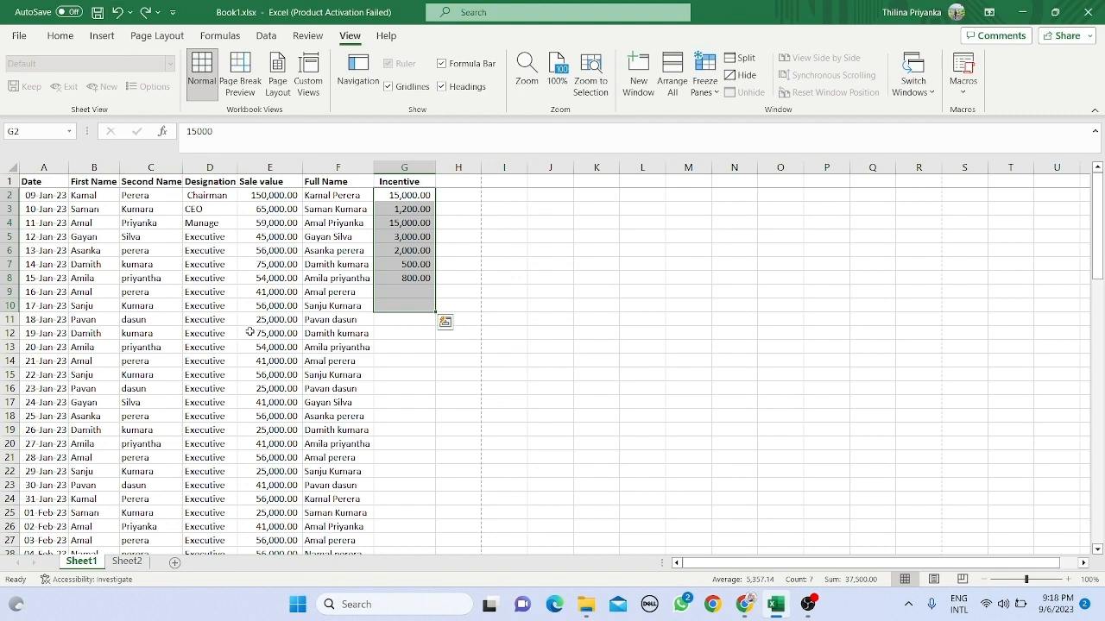
key(Delete)
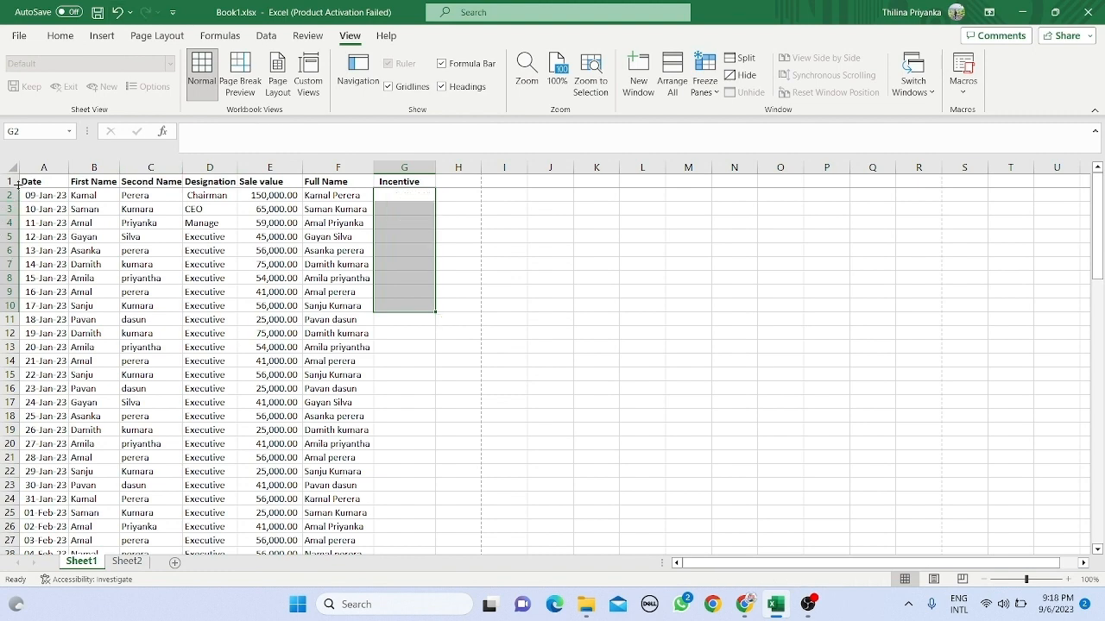
Unfreeze the panes of the entire worksheet and clear the whole-sheet selection.
click(14, 171)
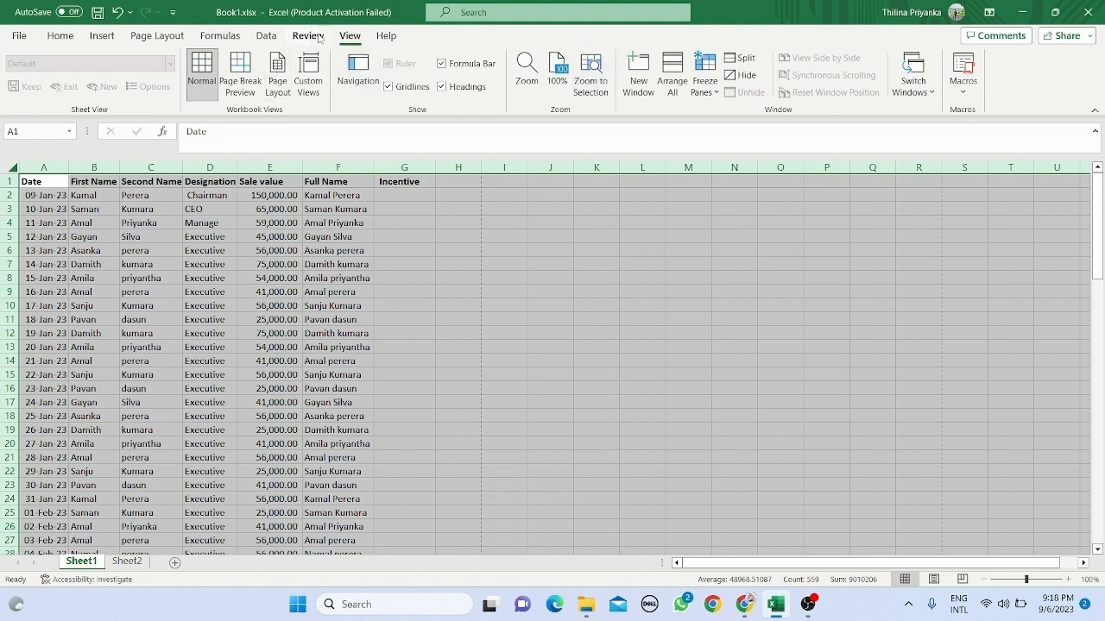
click(705, 86)
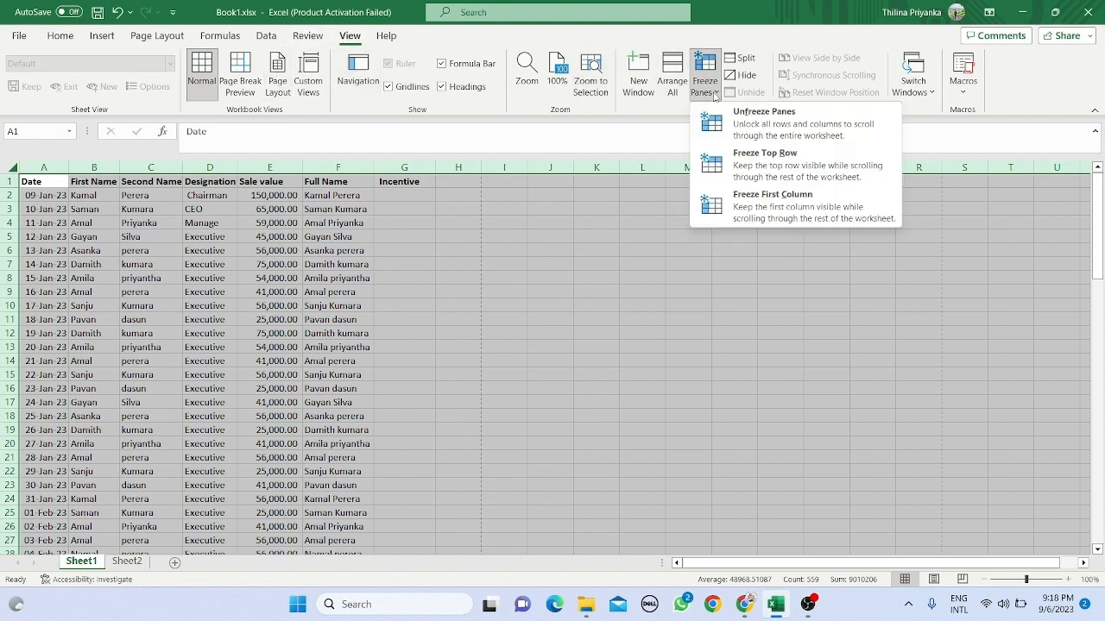
click(748, 129)
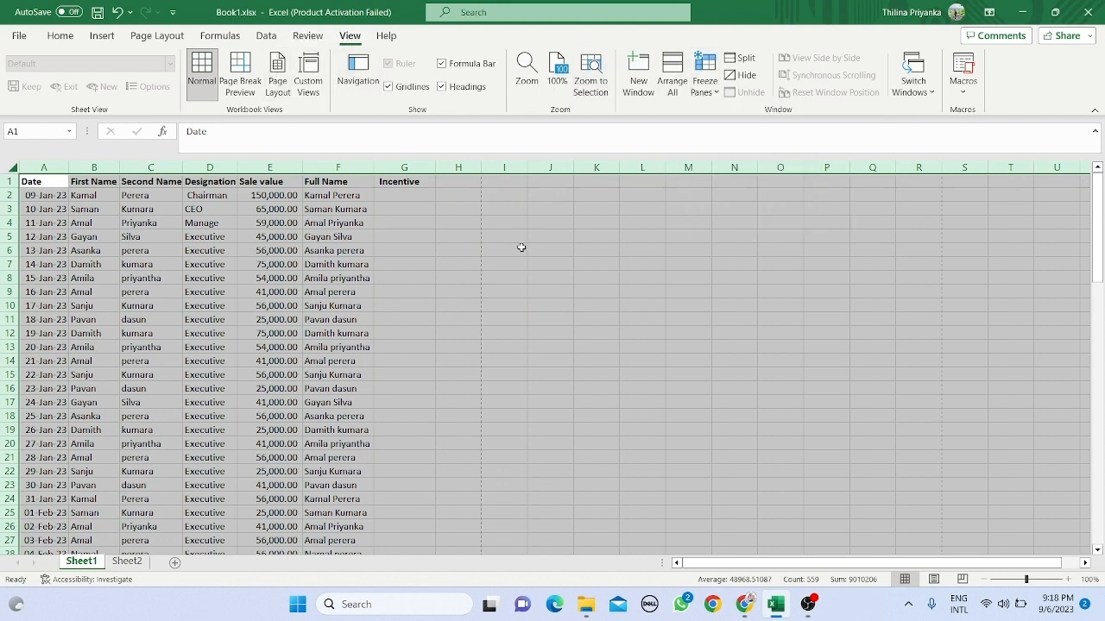
click(197, 337)
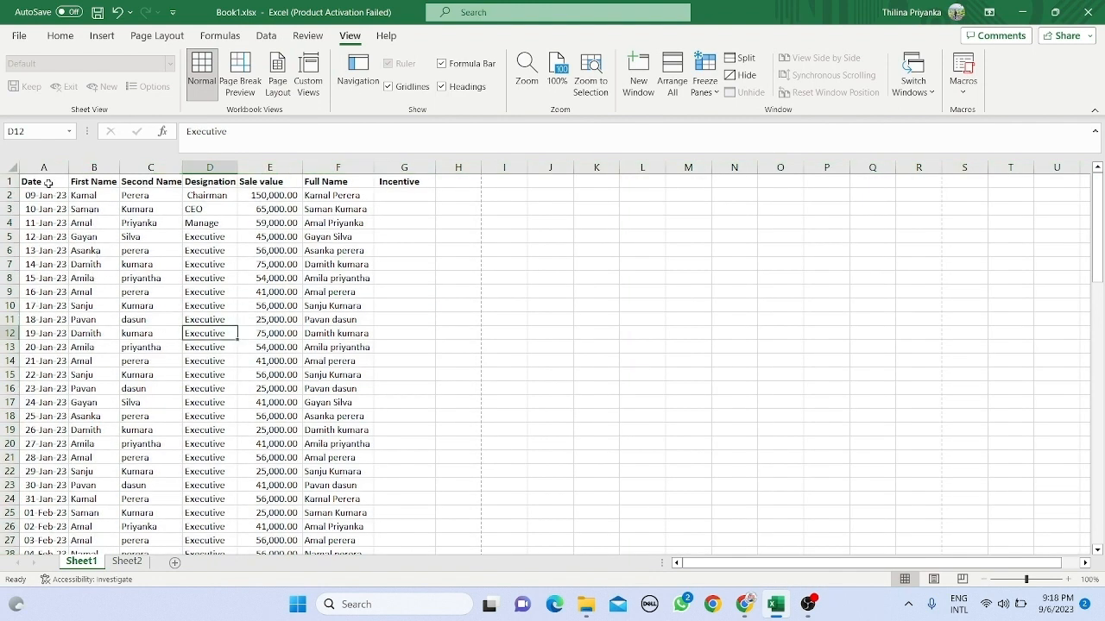
Examine the header row and the Date column, including how the Date column behaves when moving sideways through the sheet.
drag(44, 182, 357, 182)
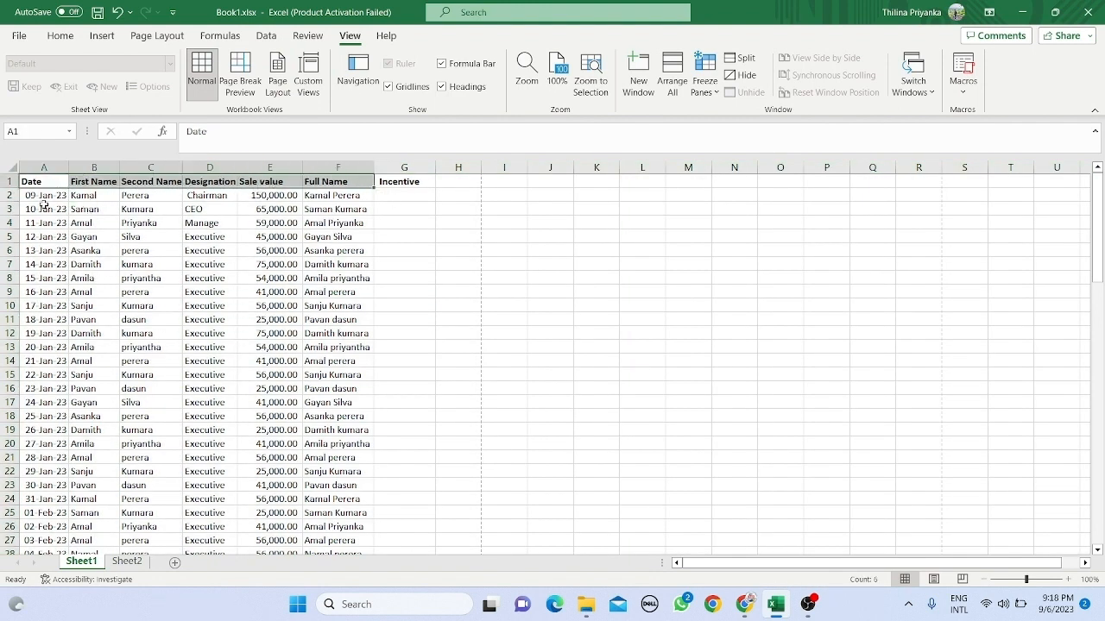
drag(43, 199, 54, 377)
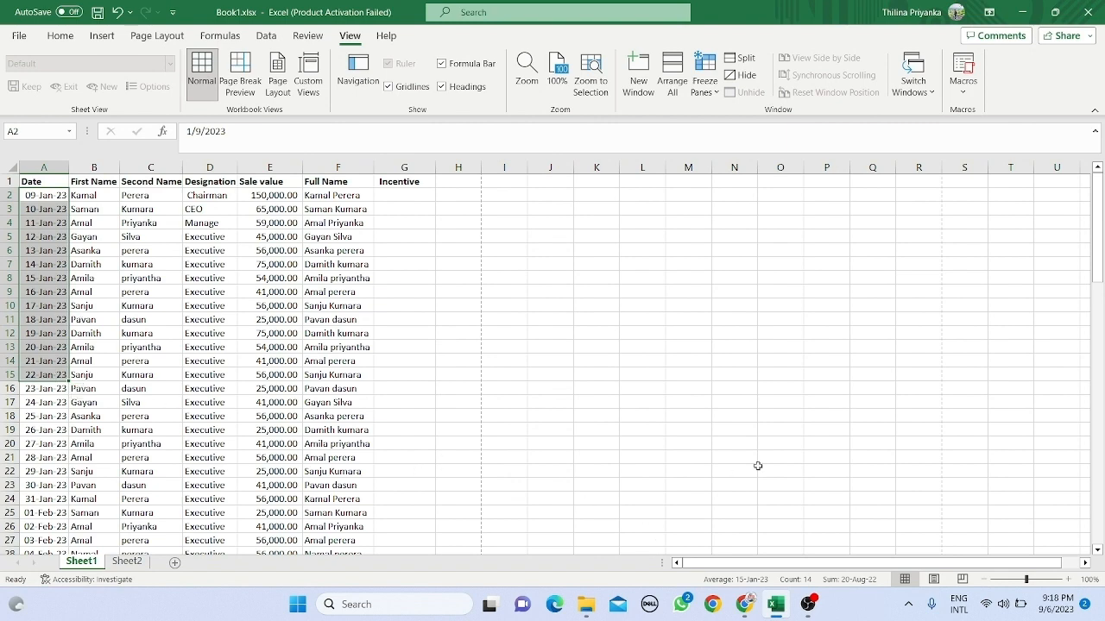
scroll(741, 544, right, 1)
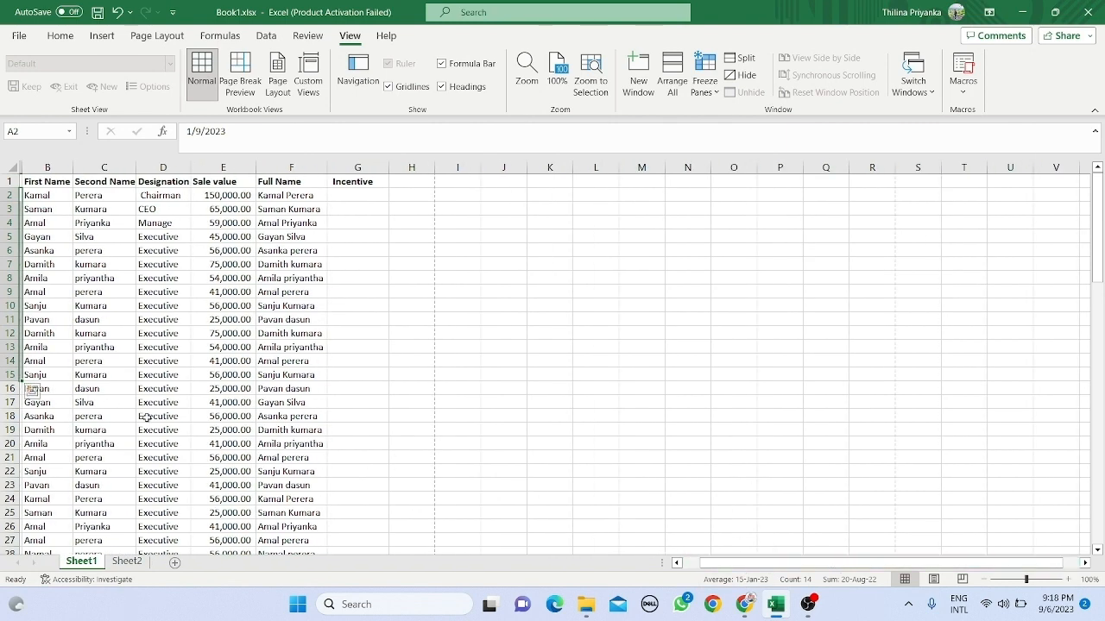
scroll(748, 562, left, 1)
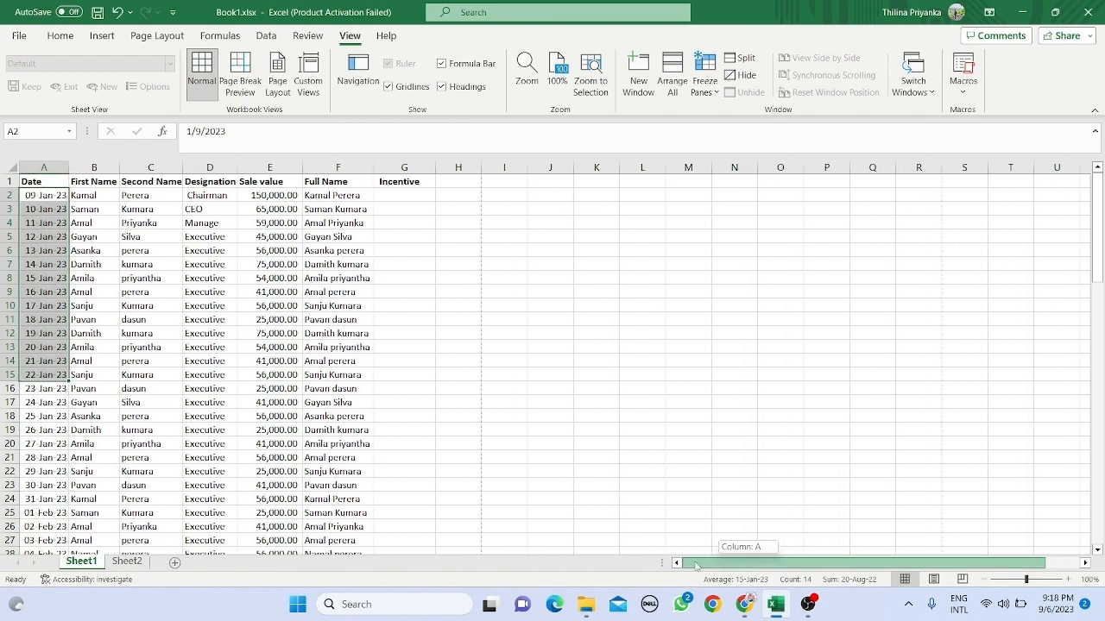
click(93, 251)
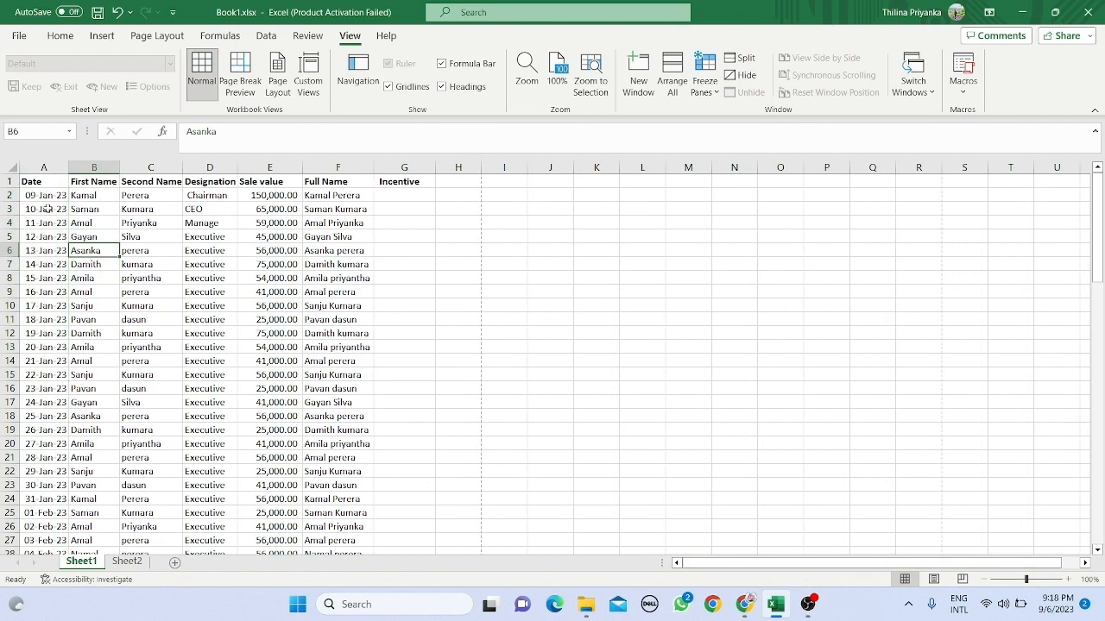
click(48, 206)
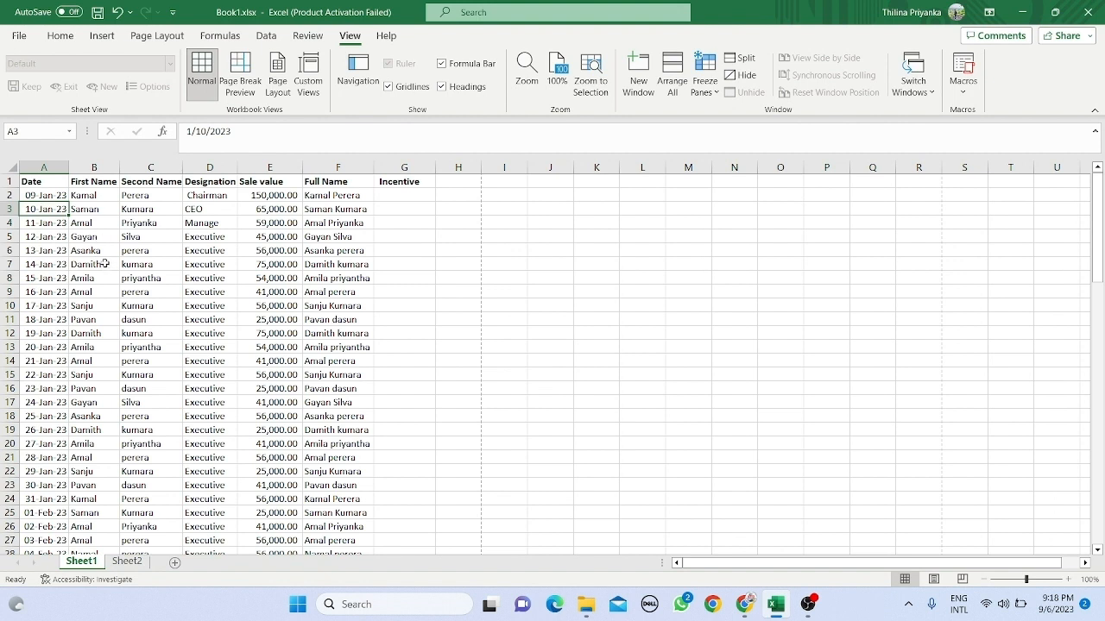
drag(61, 183, 336, 178)
click(46, 195)
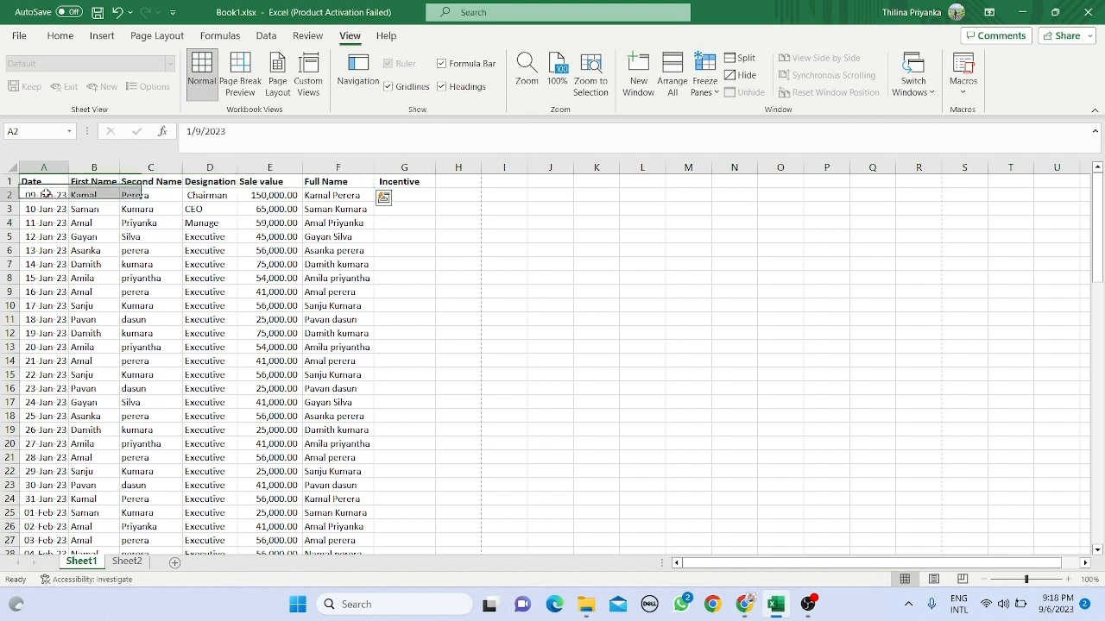
drag(47, 195, 64, 459)
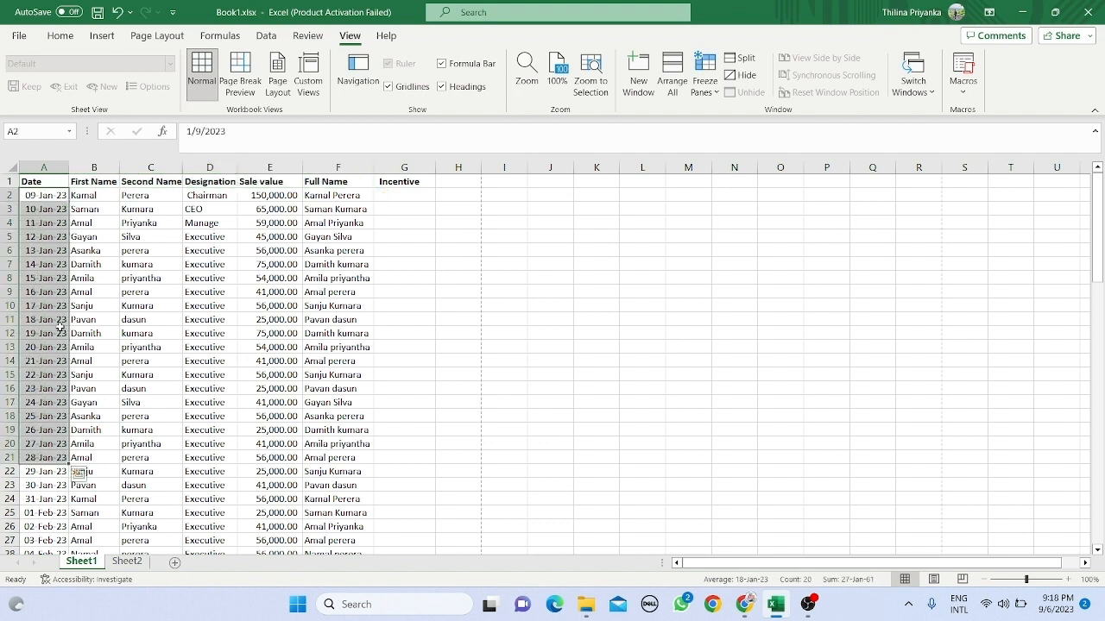
Freeze both the header row and the Date column, using cell B2 as the split point.
click(77, 196)
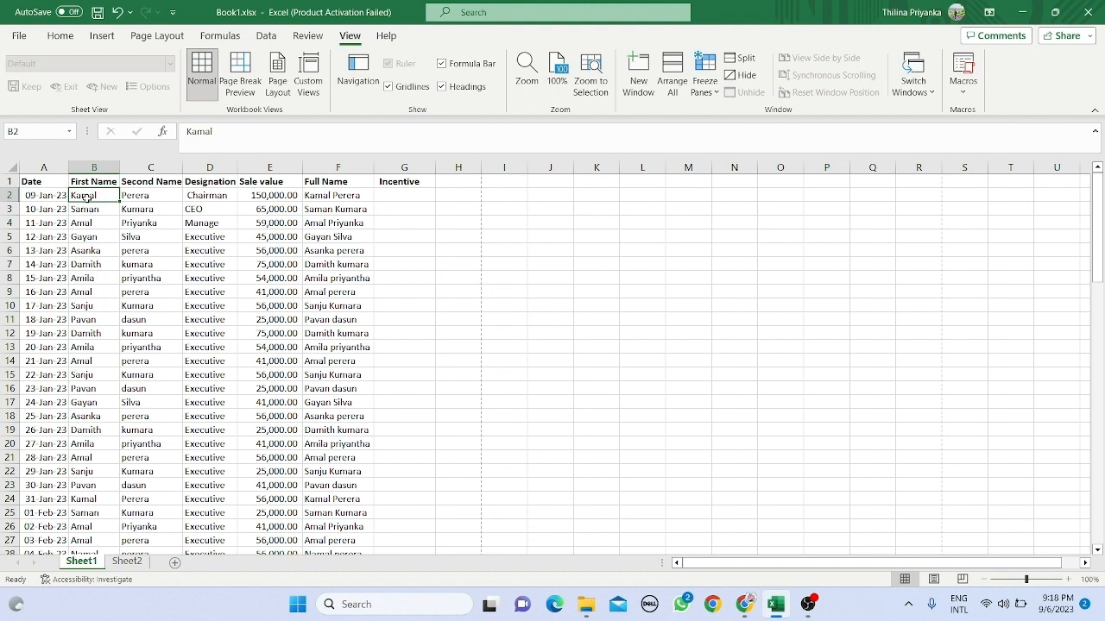
click(715, 93)
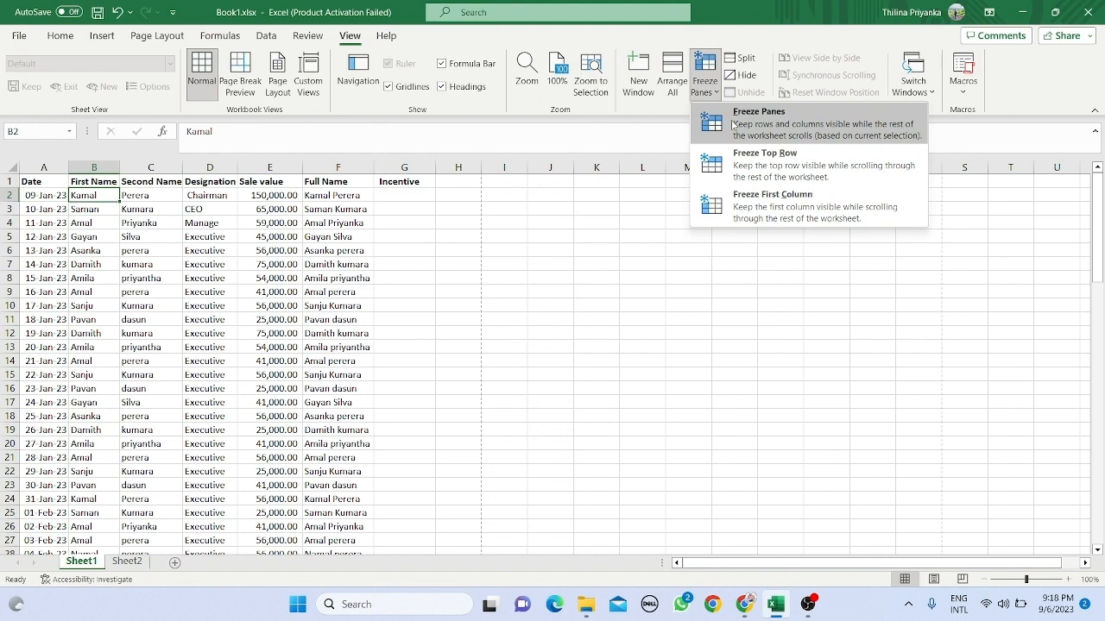
click(732, 125)
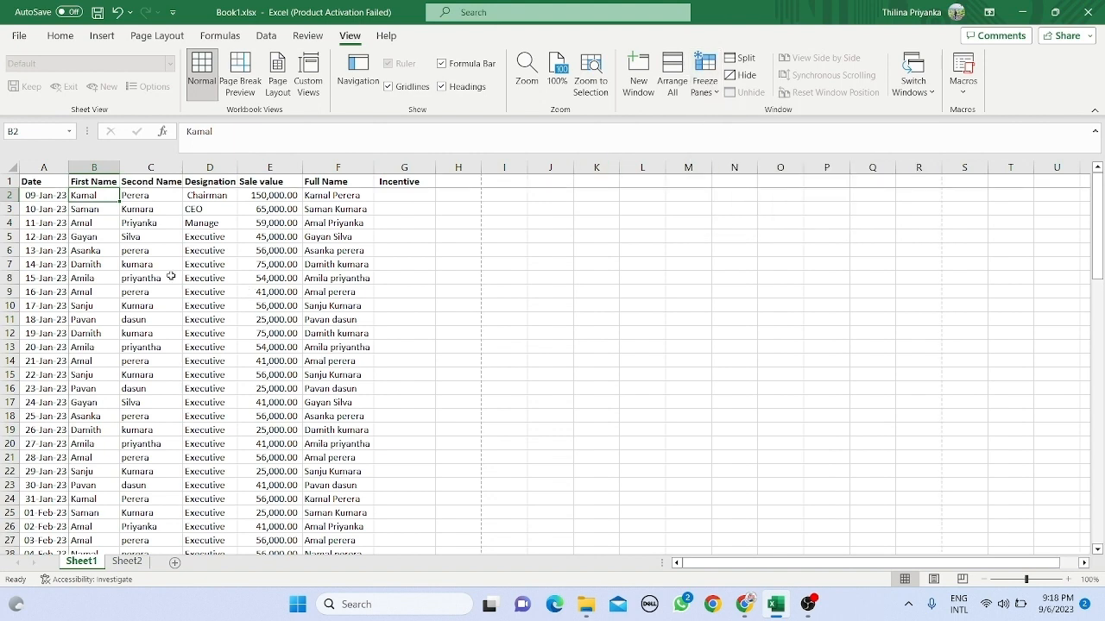
Check the frozen header row and Date column while going down through the records and sideways across the sheet.
scroll(170, 275, down, 1)
scroll(171, 275, down, 1)
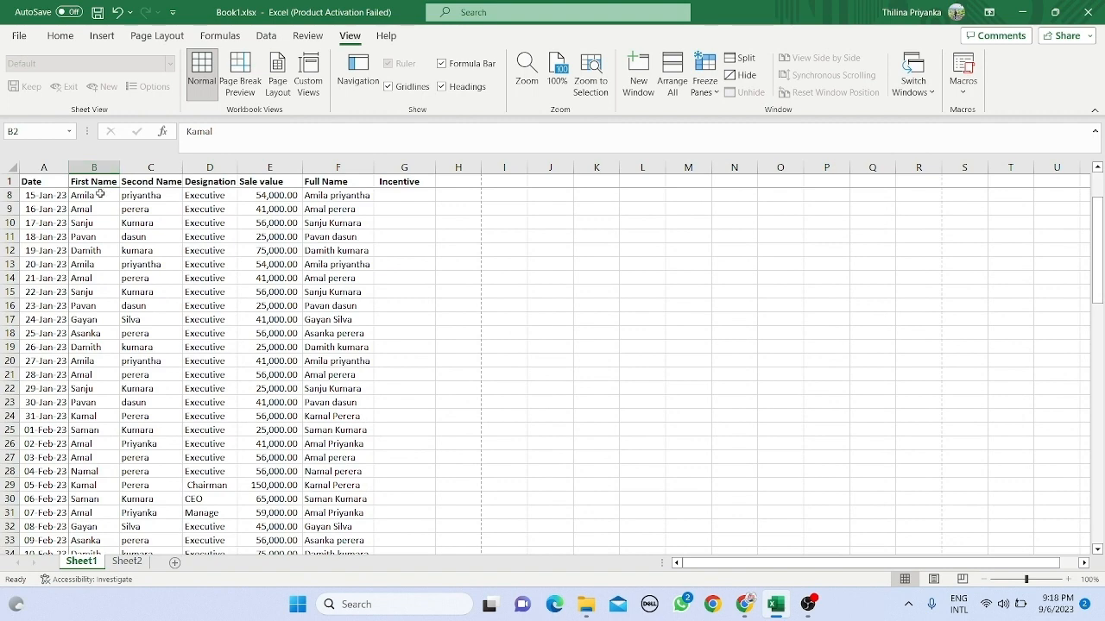
scroll(109, 211, down, 1)
scroll(110, 212, down, 2)
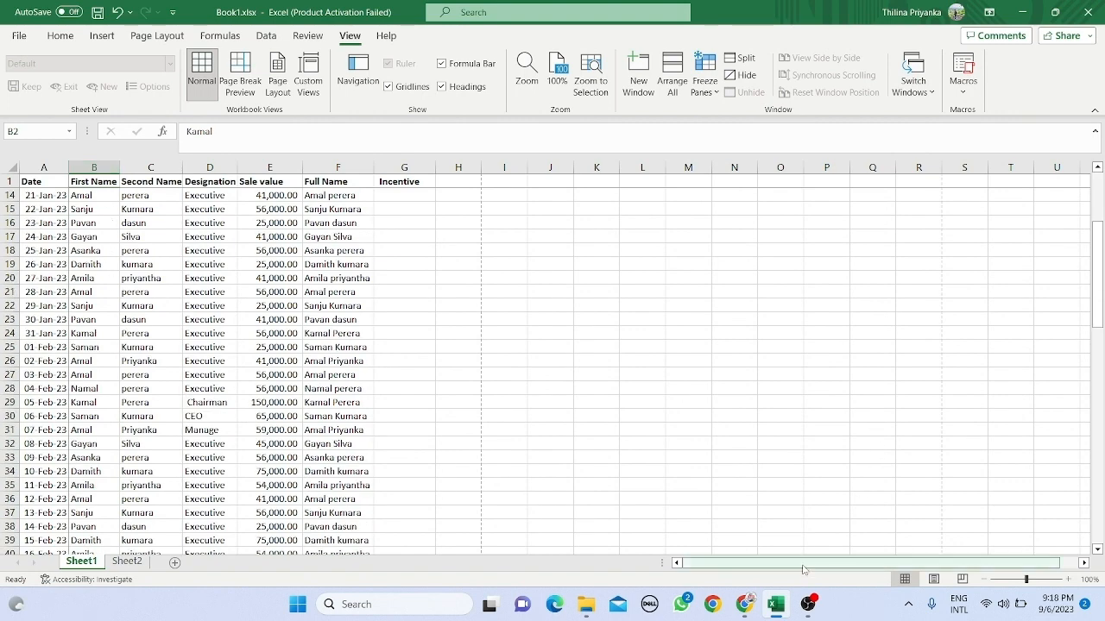
drag(802, 567, 813, 568)
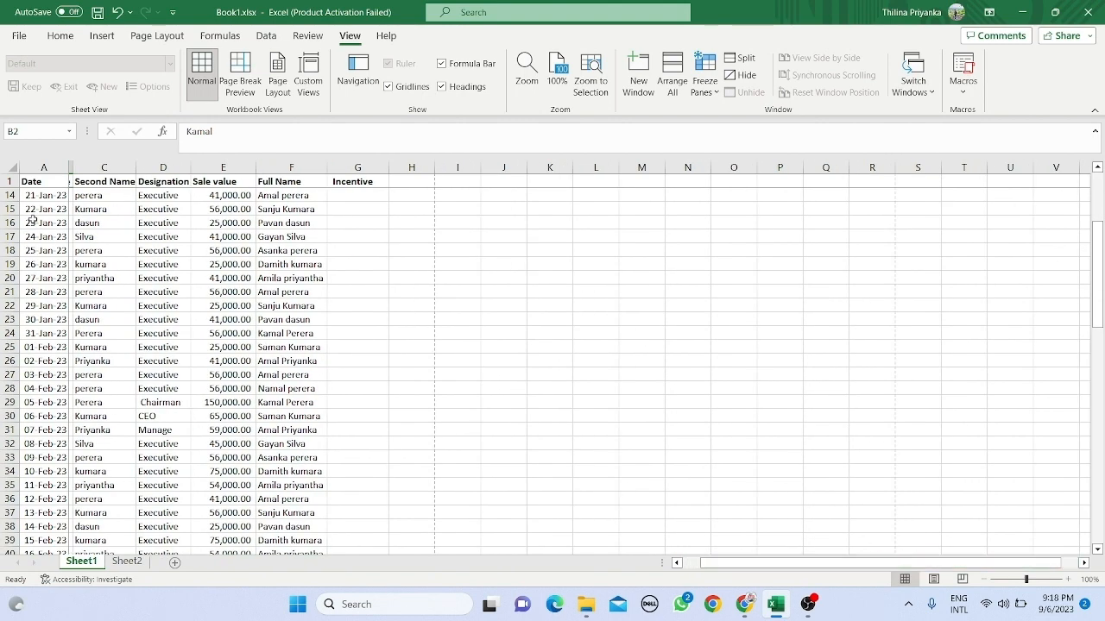
drag(33, 223, 36, 321)
drag(738, 568, 697, 567)
scroll(172, 293, up, 4)
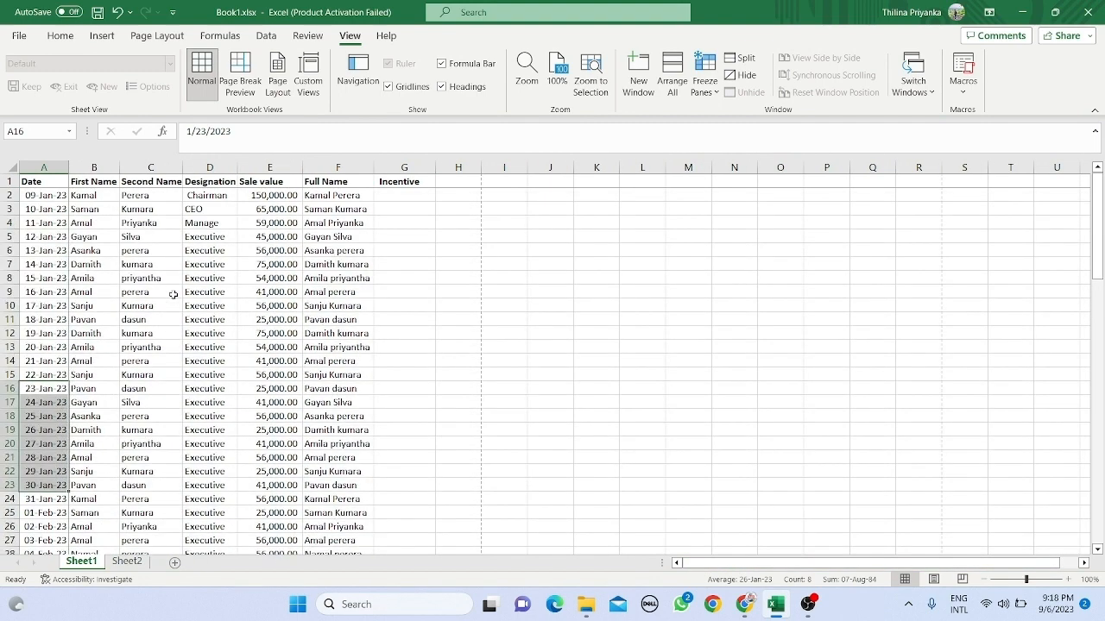
click(88, 192)
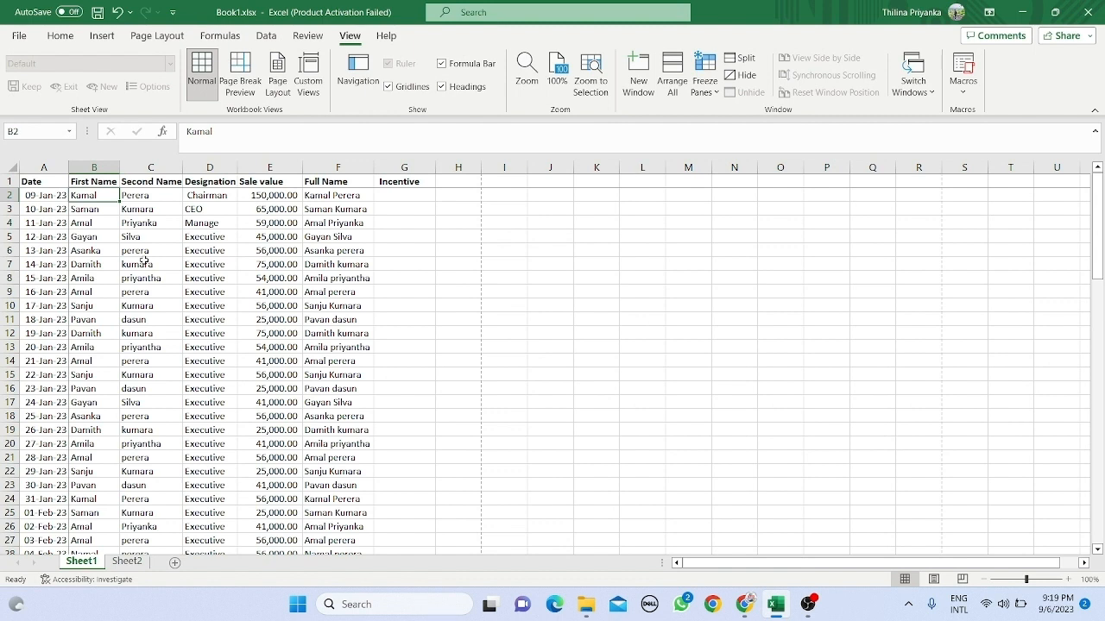
click(149, 276)
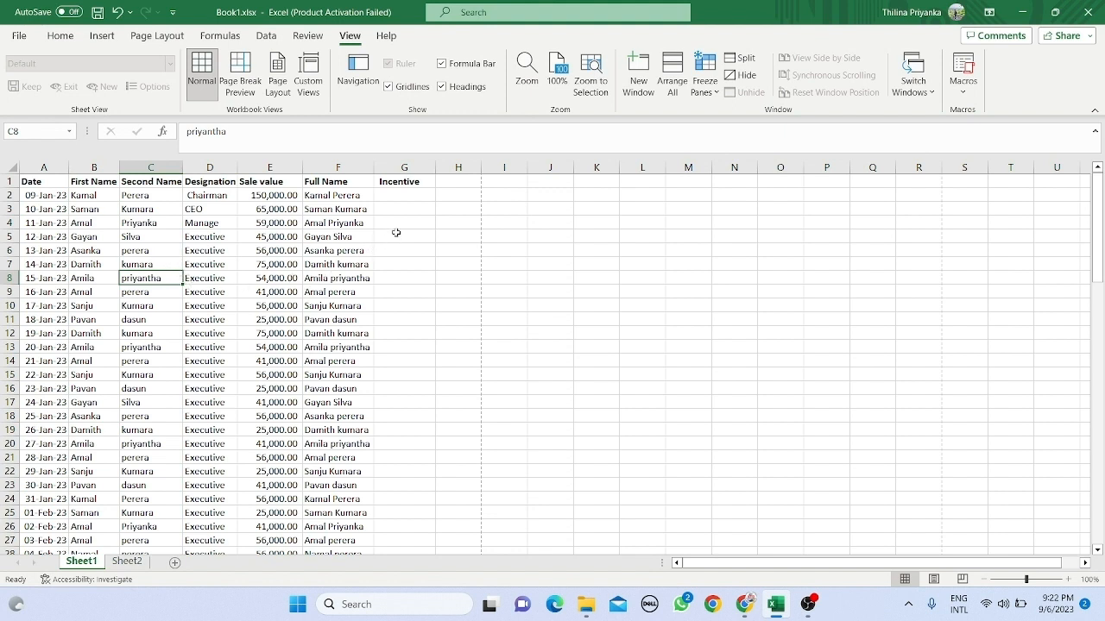
drag(108, 208, 333, 374)
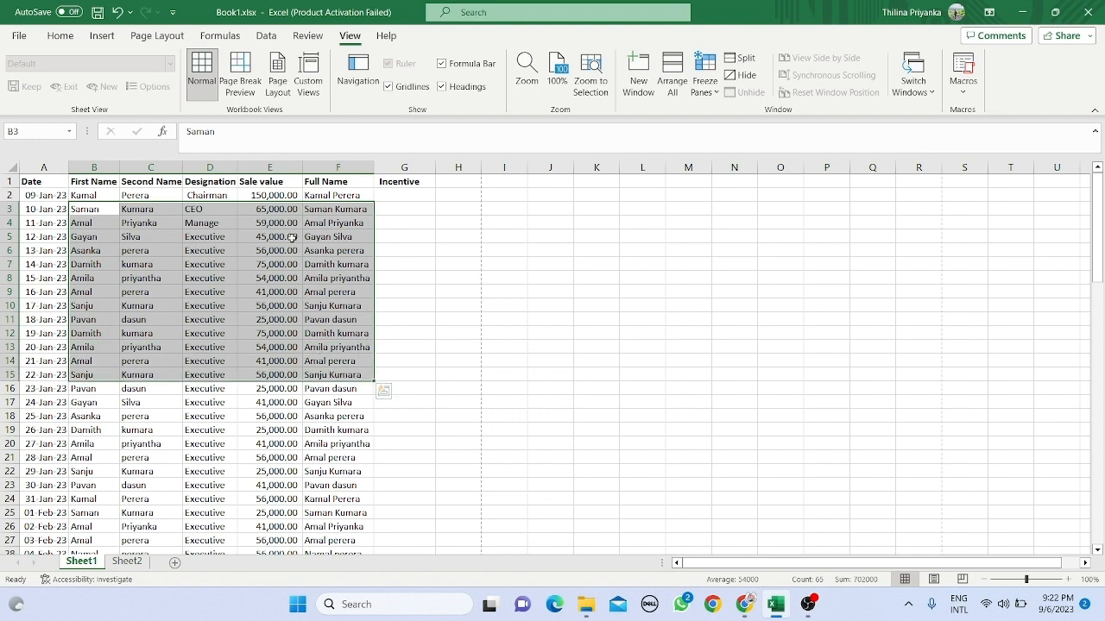
click(392, 196)
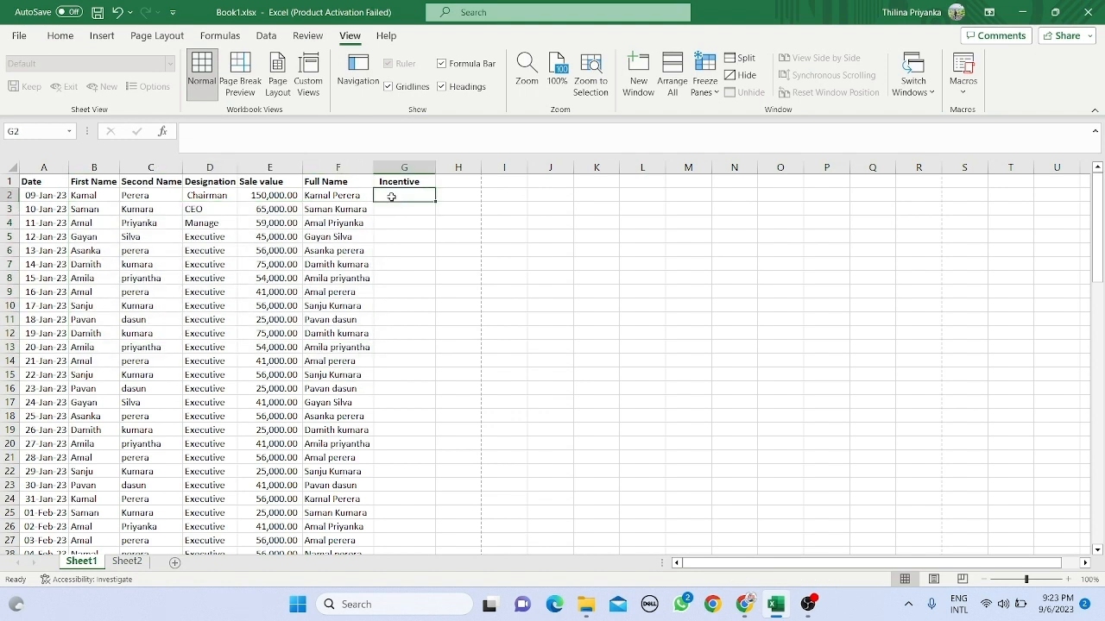
click(399, 175)
key(ctrl+shift+Down)
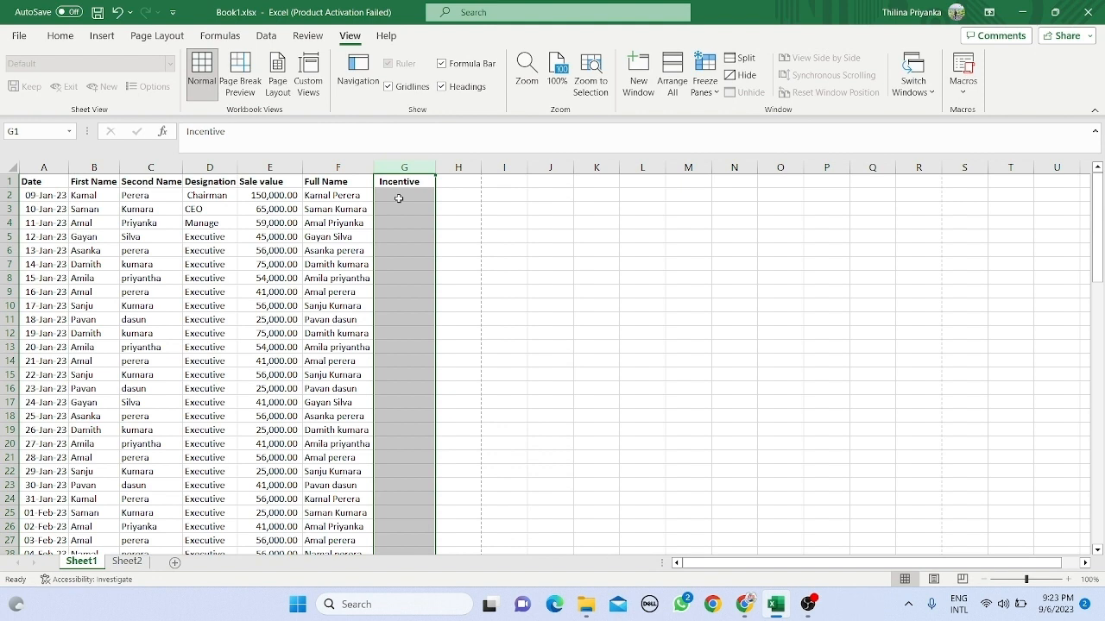
Enter the trial incentive amounts 1500, 2000 and 200 in cells G2 to G4 of the Incentive column.
click(398, 196)
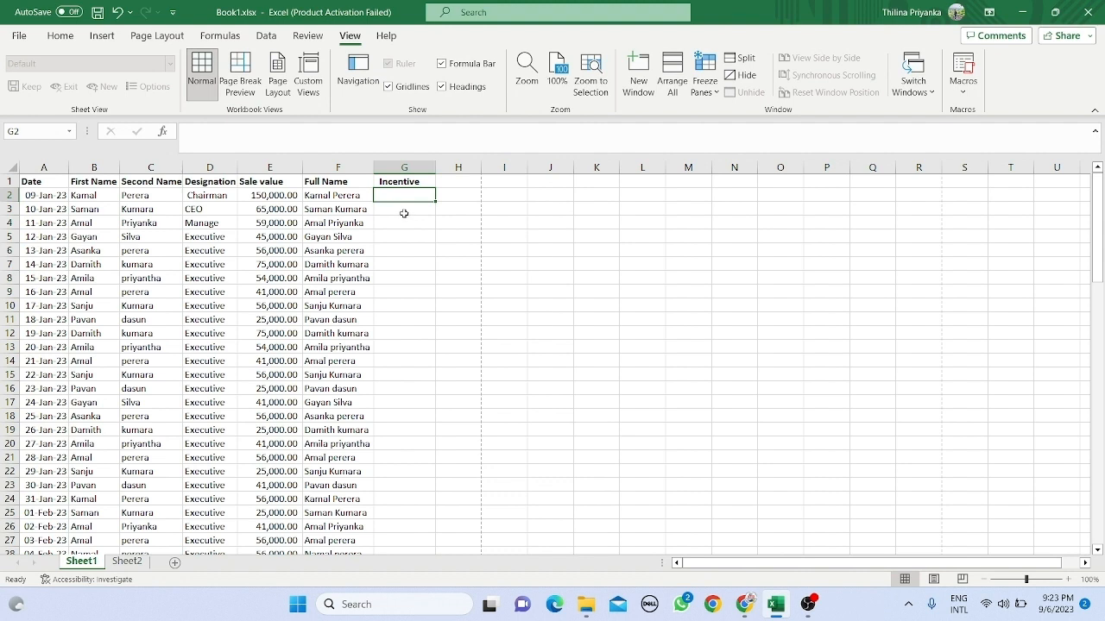
text(1500)
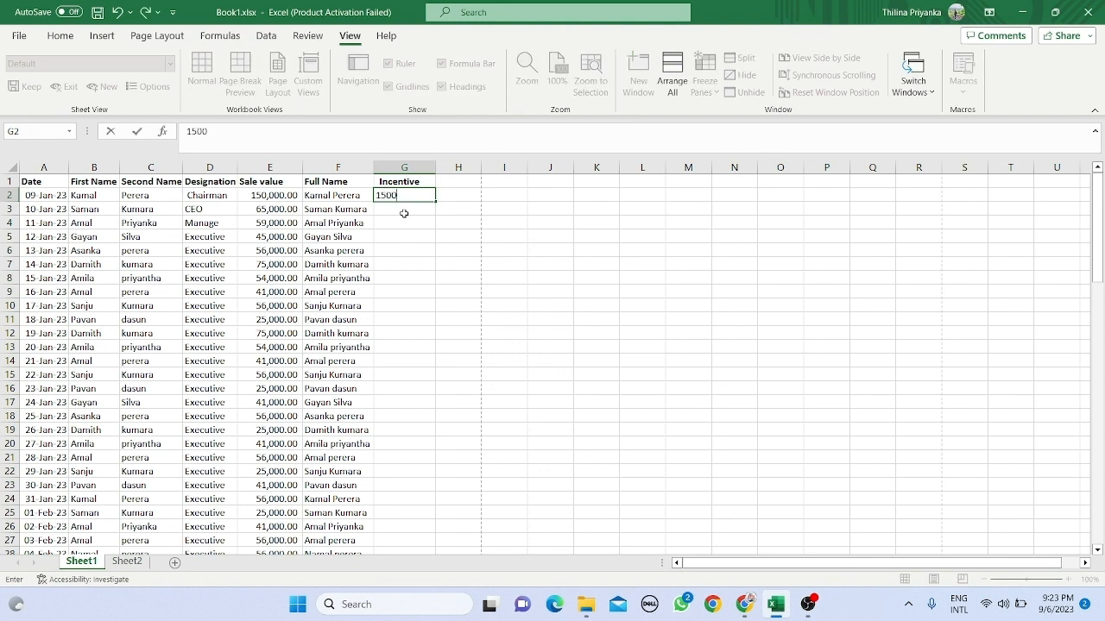
key(Return)
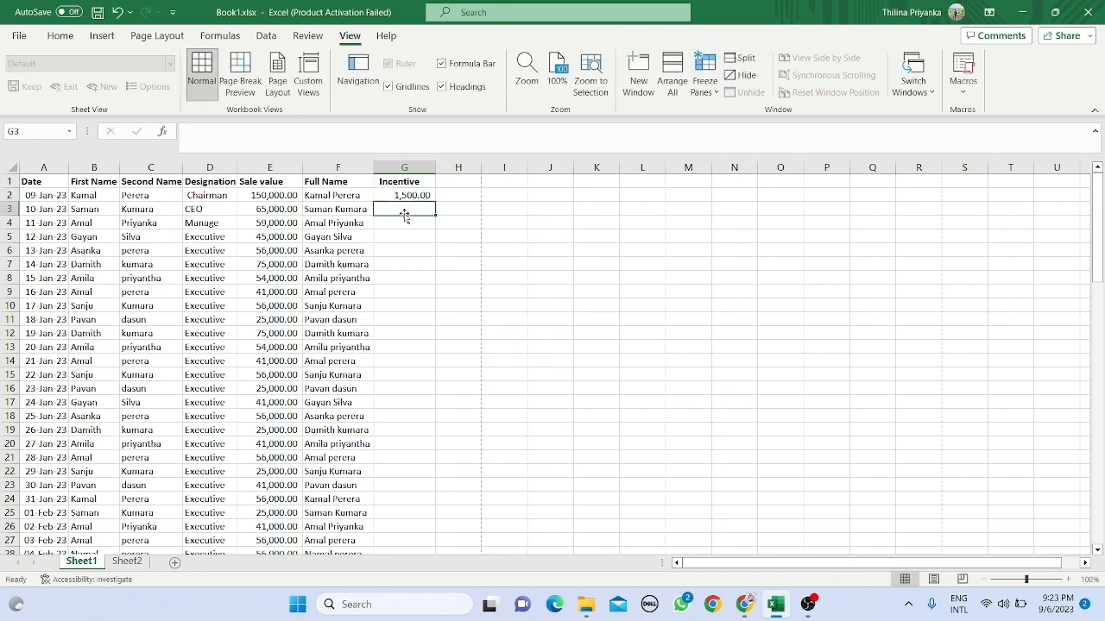
text(2,00)
text(000)
key(Return)
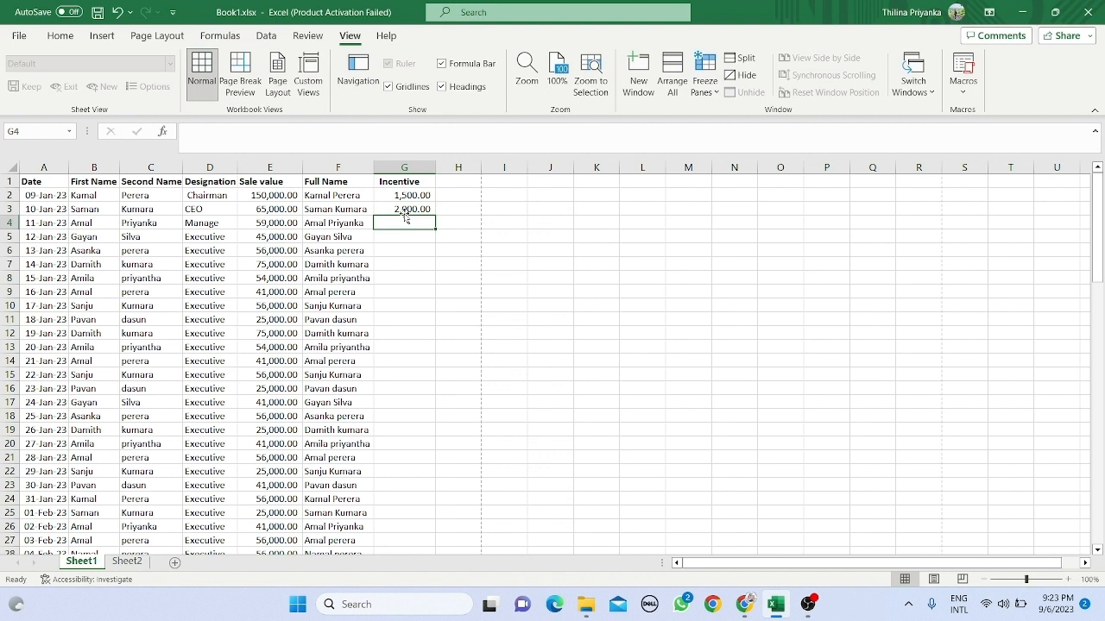
text(200)
key(Return)
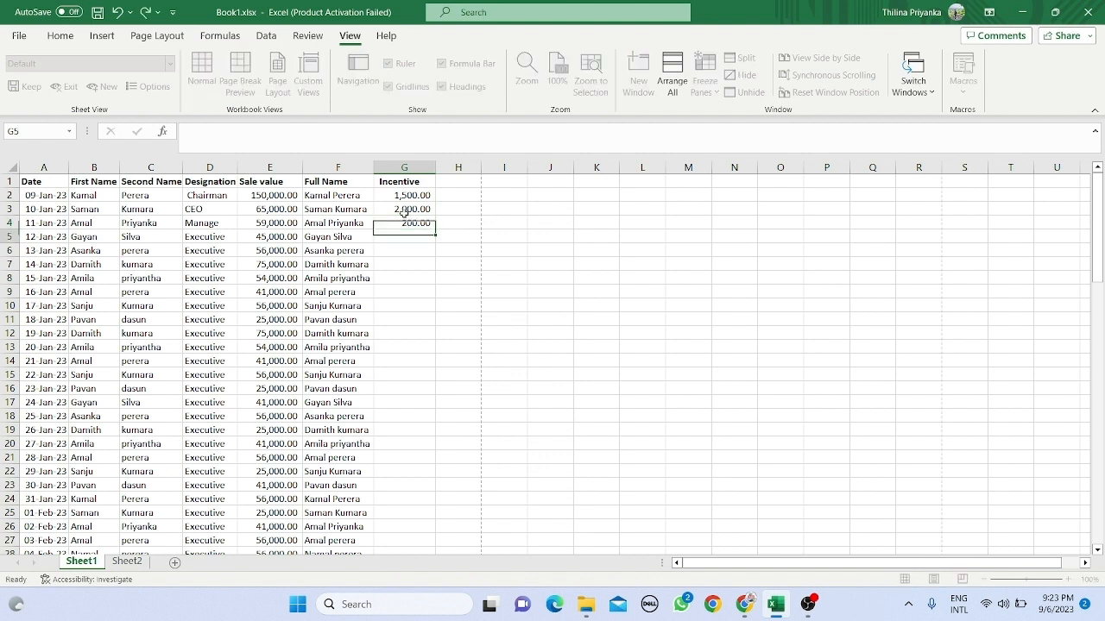
Clear the trial incentive amounts from cells G2 to G5.
drag(404, 199, 410, 248)
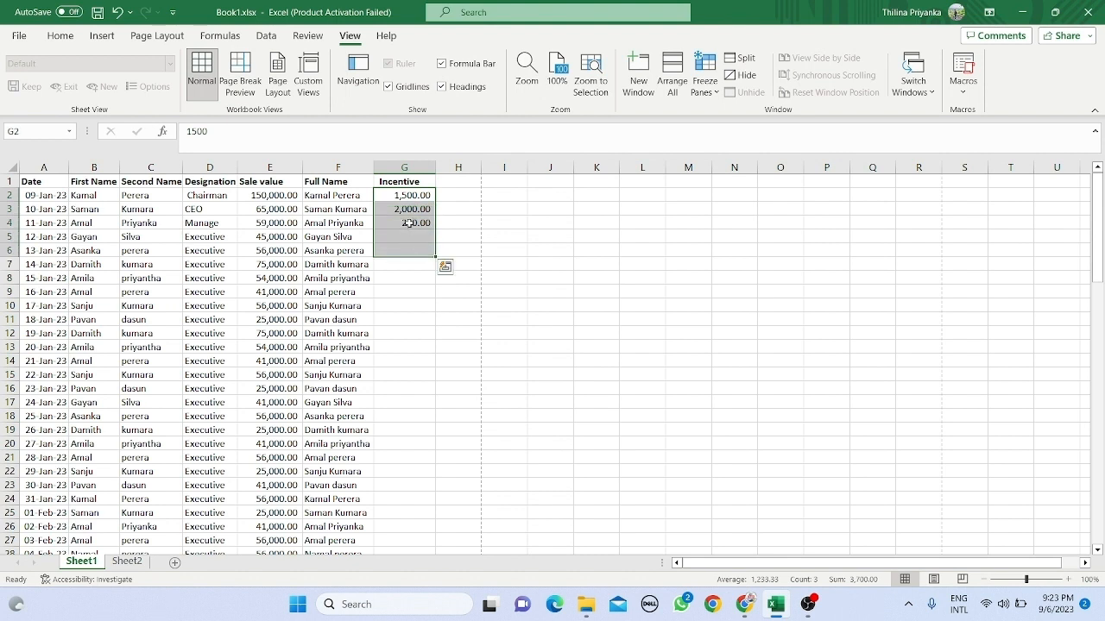
click(409, 223)
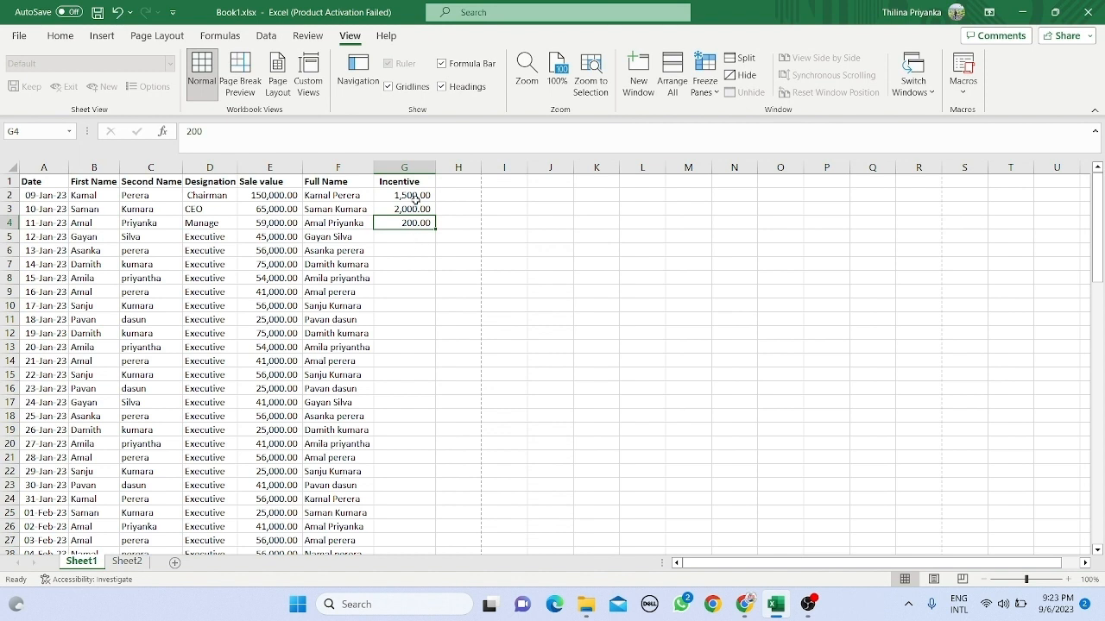
drag(414, 198, 416, 237)
key(Delete)
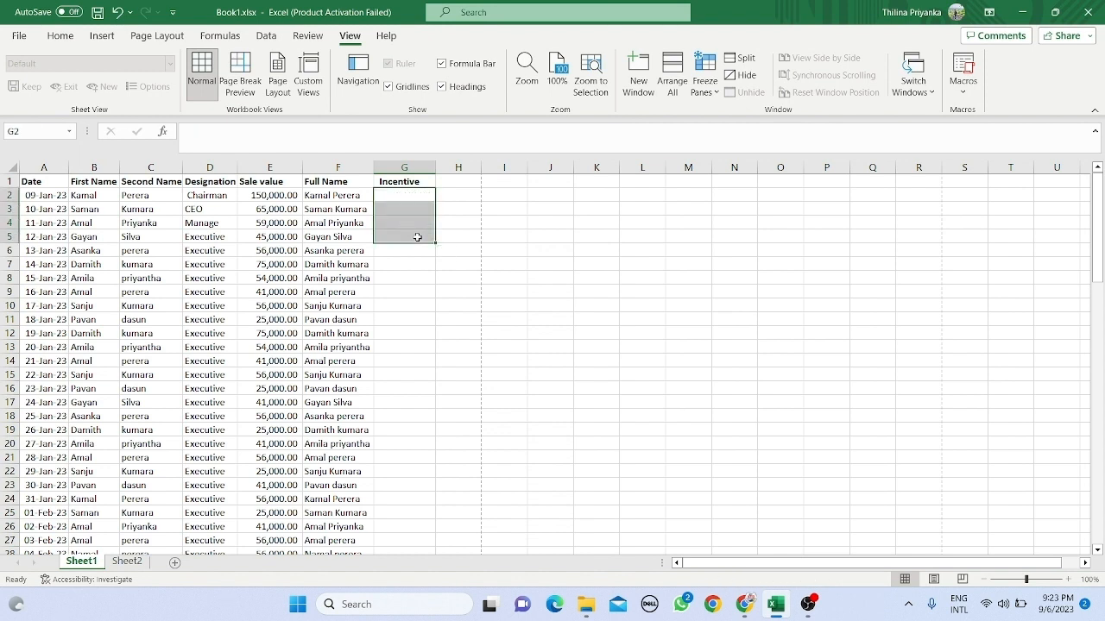
Set up data validation on the whole Incentive column that allows only whole numbers greater than 1000.
click(398, 167)
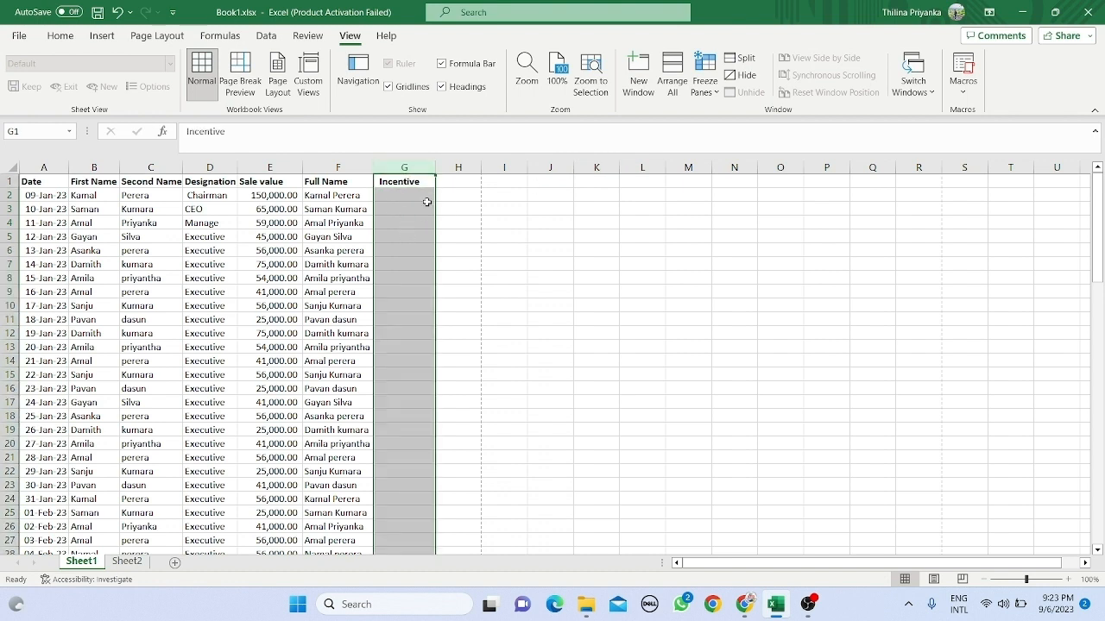
click(265, 35)
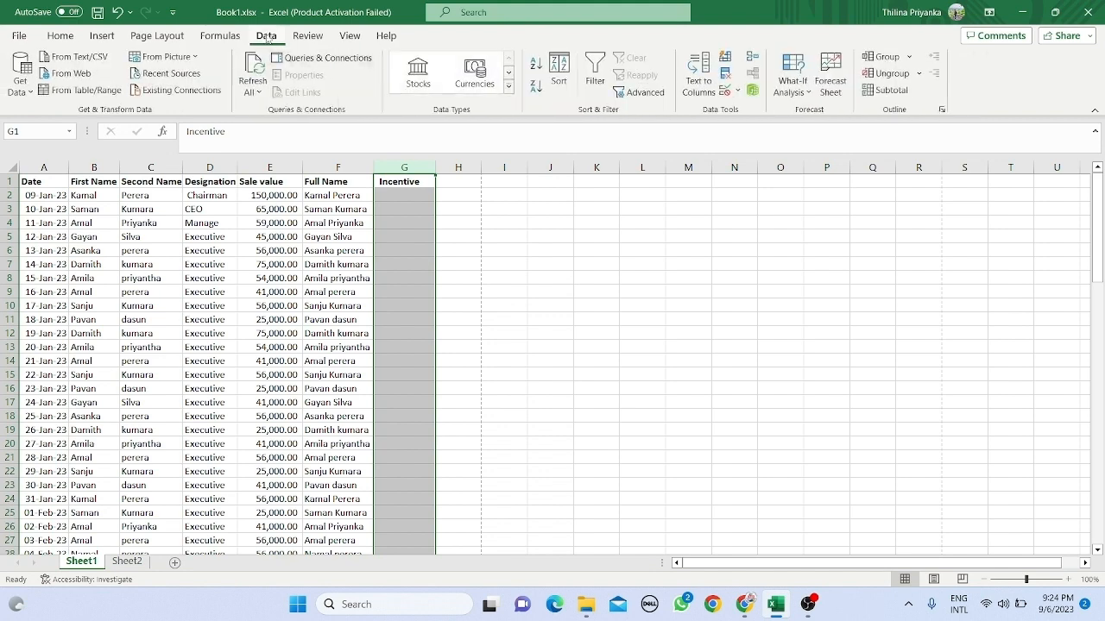
click(737, 90)
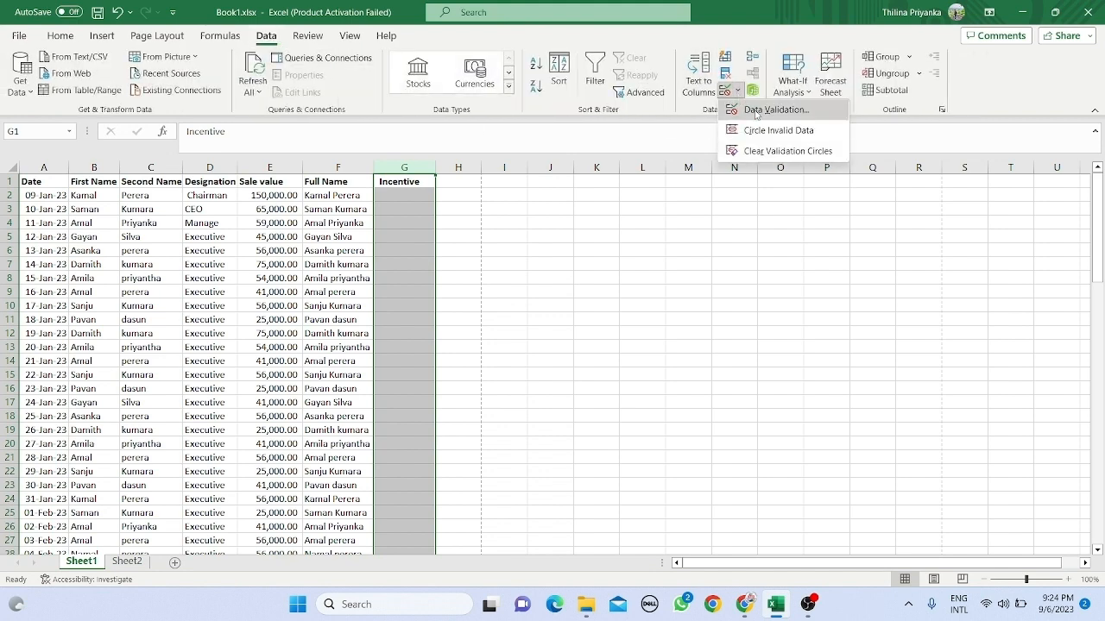
click(756, 110)
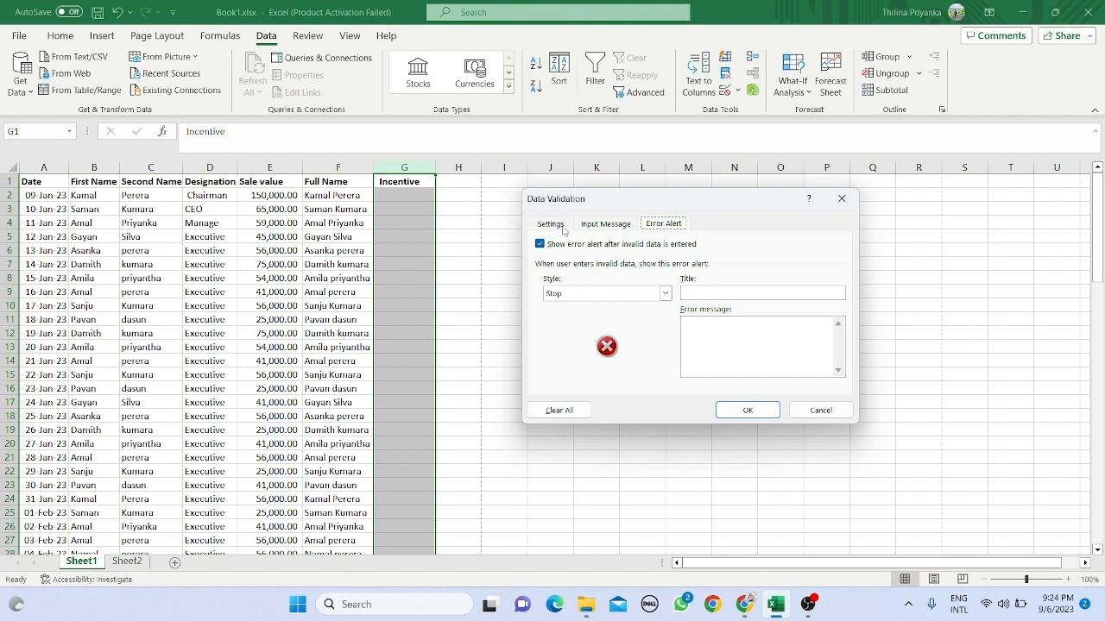
click(552, 225)
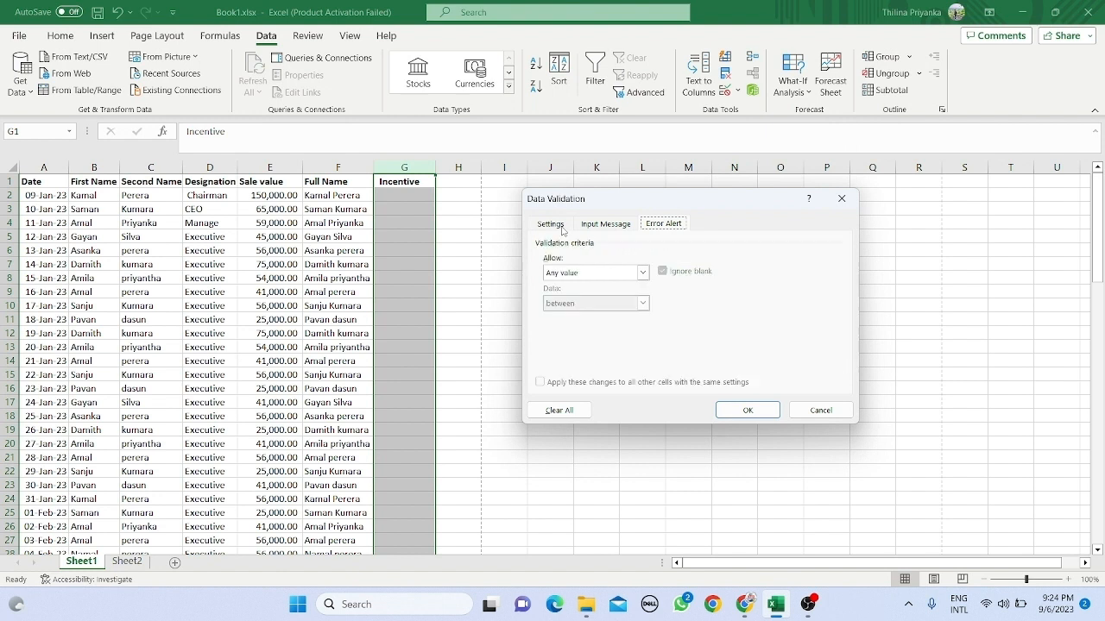
click(643, 272)
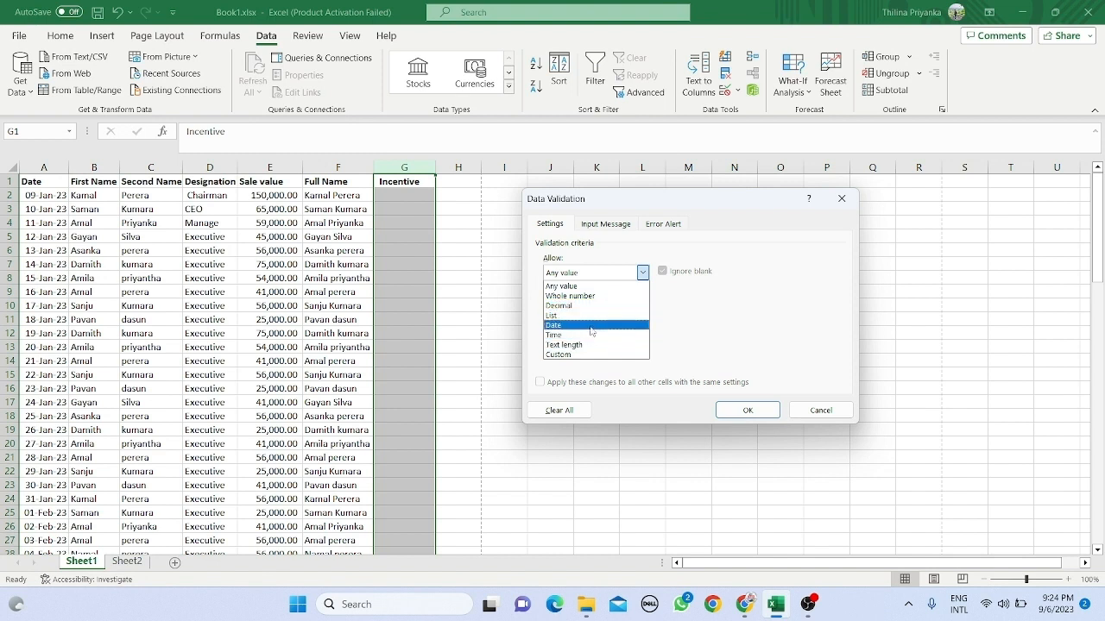
click(590, 296)
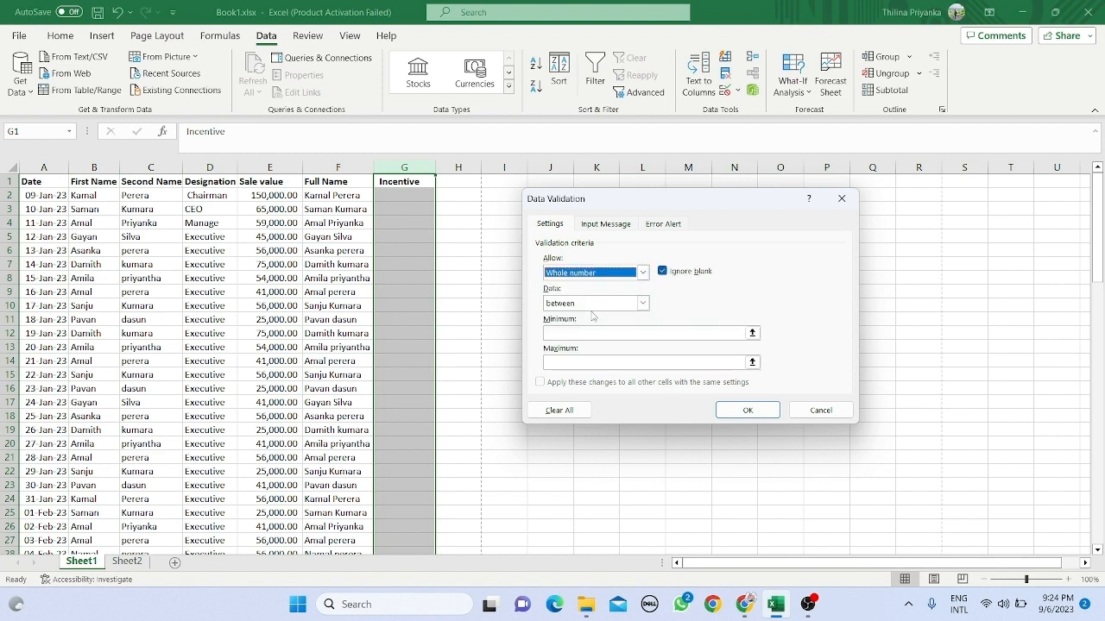
click(641, 305)
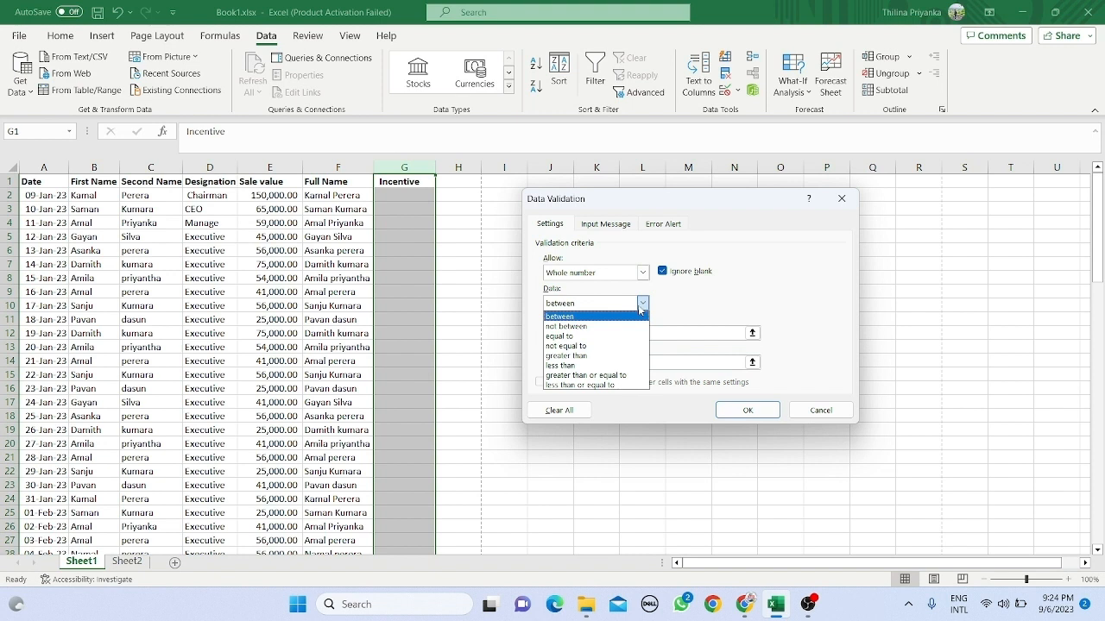
click(609, 356)
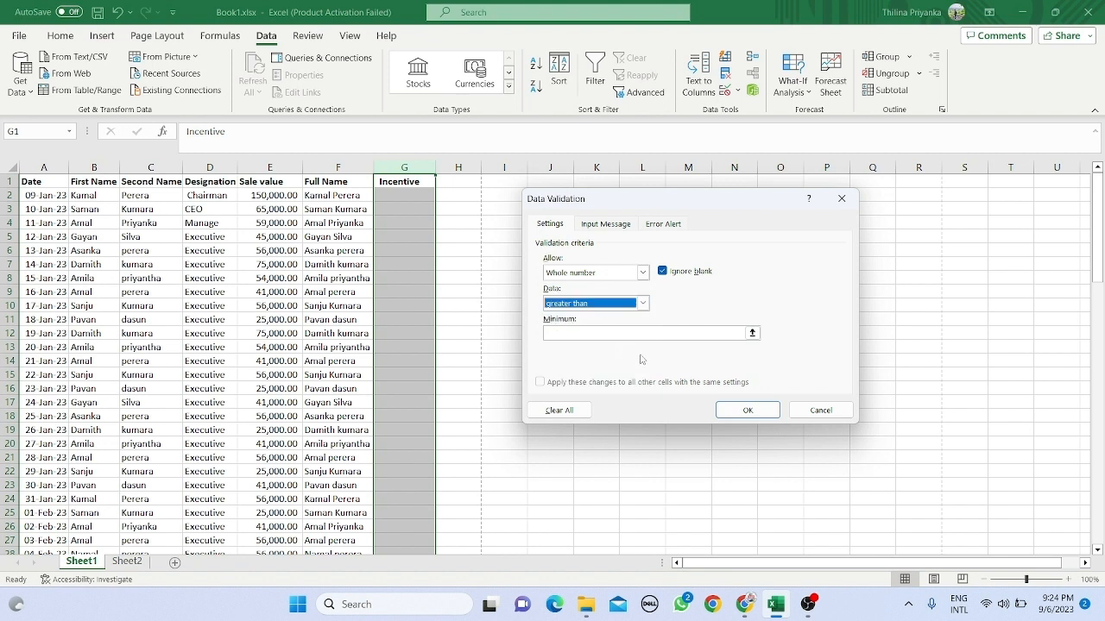
click(643, 335)
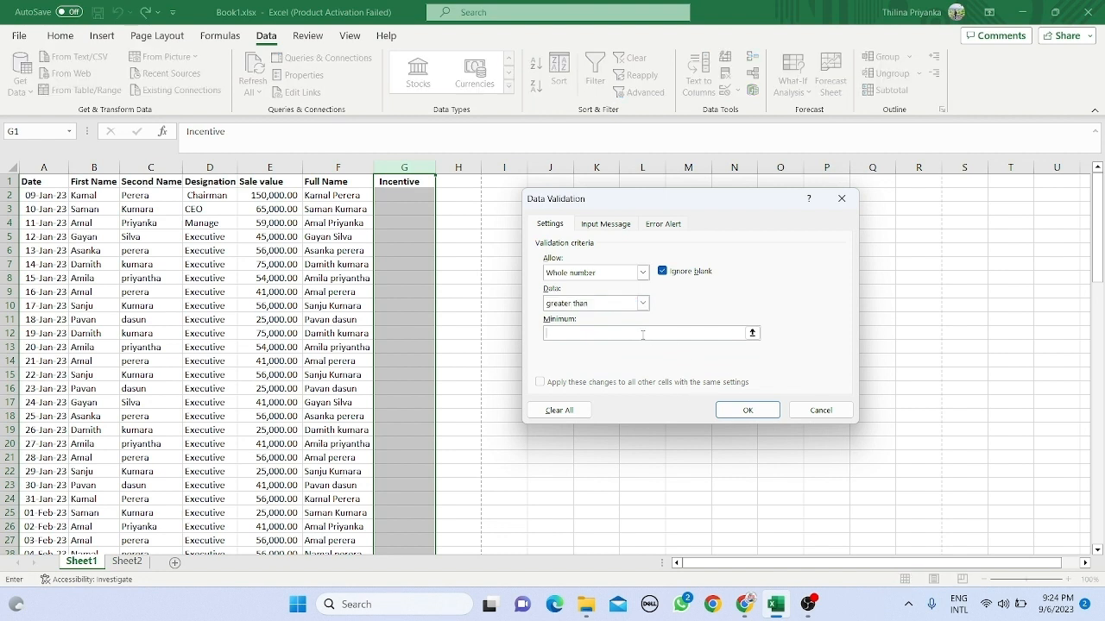
text(1000)
Add a Stop error alert titled "Minimum Incentive" with the message "Minimum Should be Rs 1,000" and apply the validation rule.
click(650, 225)
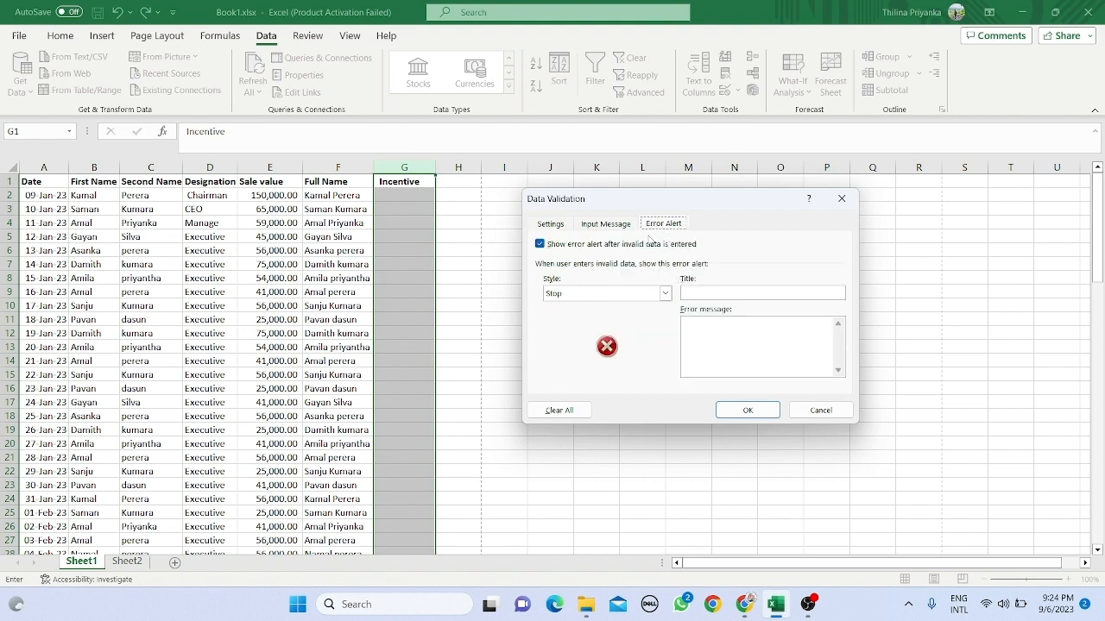
click(688, 291)
text(Minimum Incentive)
click(711, 332)
text(Minimum Should be Rs 1,000)
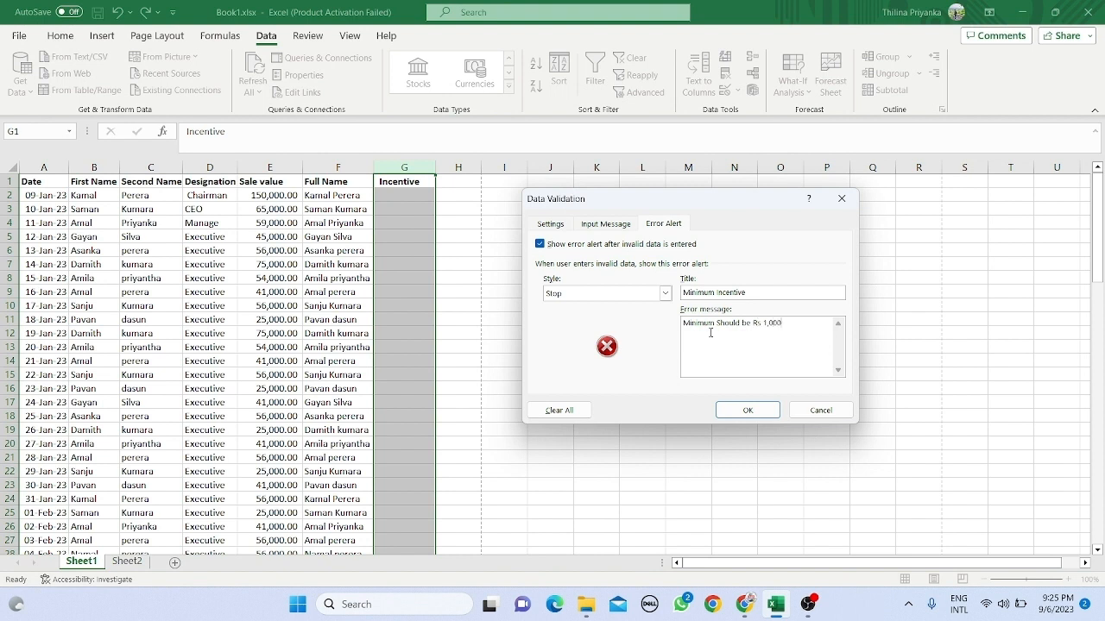
click(746, 410)
Test the validation rule with valid incentives by entering 2000 in G2 and 1500 in G3.
click(388, 193)
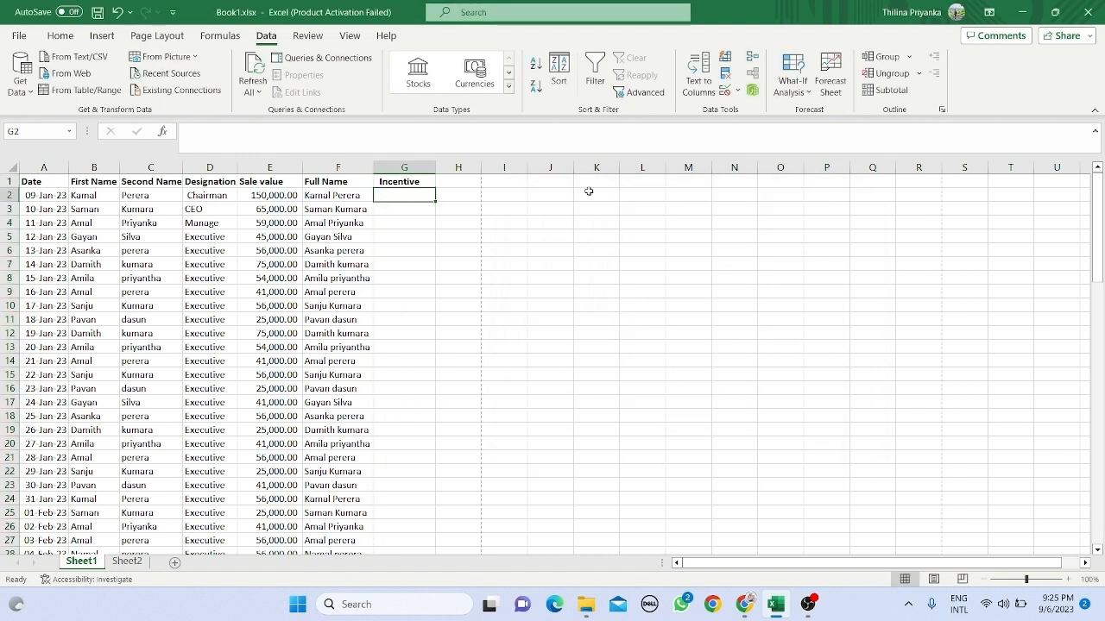
text(2000)
key(Return)
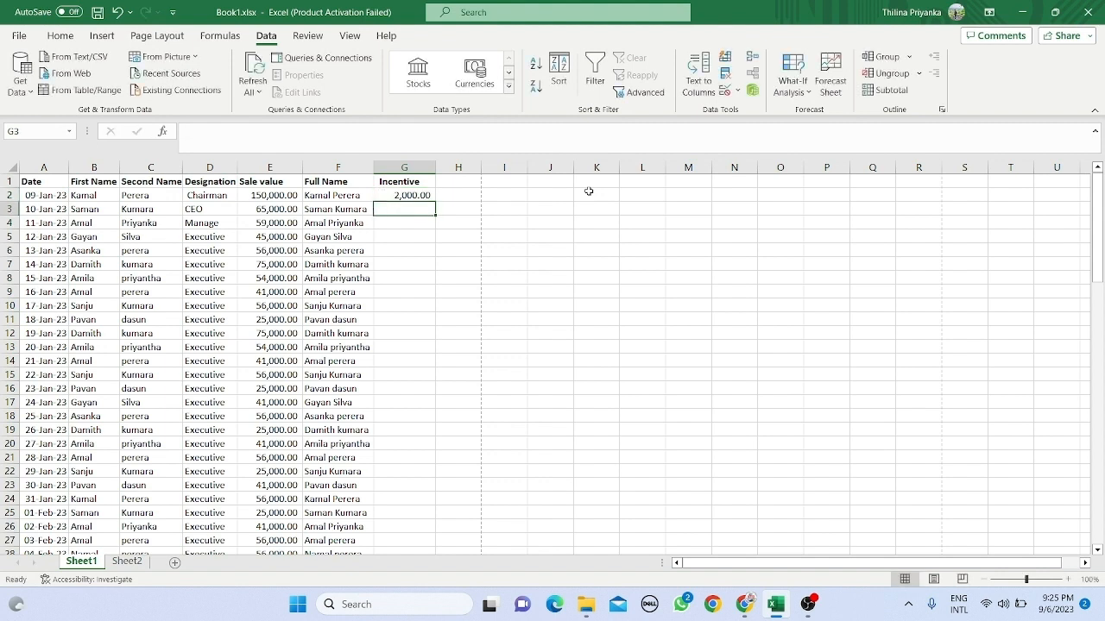
text(1500)
key(Return)
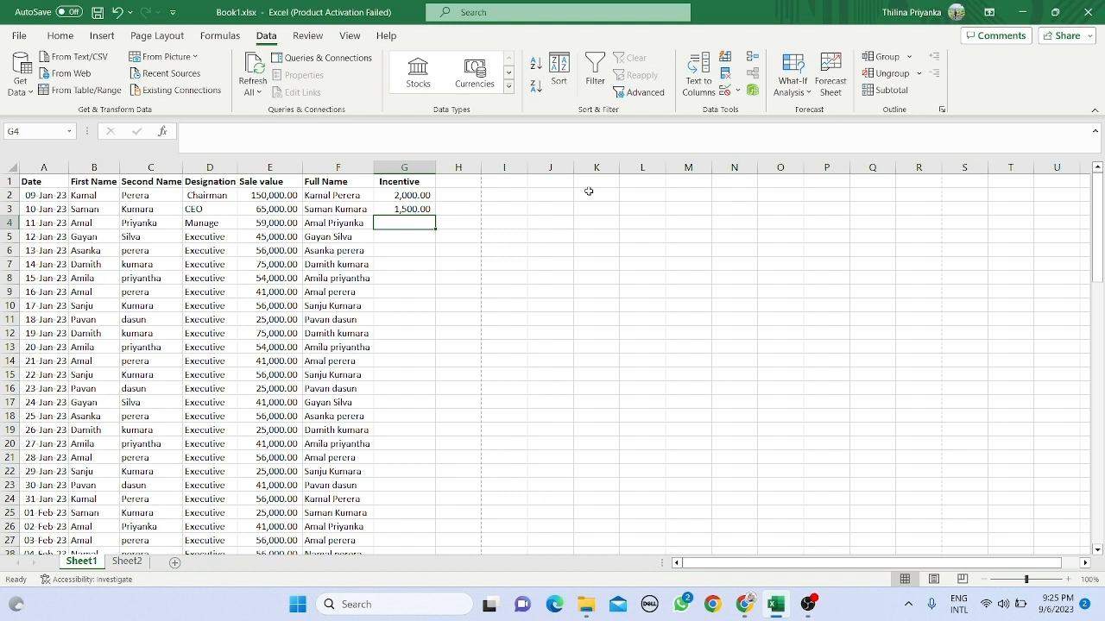
Test the validation rule in G4 with 200, cancel the rejected entry, and enter 2000 instead.
text(200)
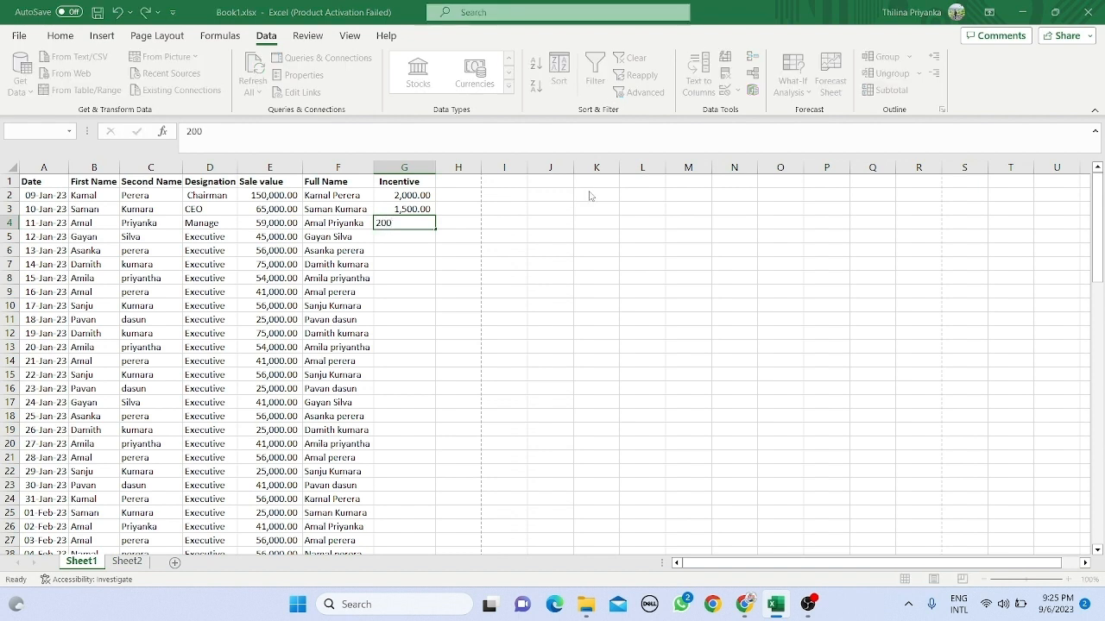
key(Return)
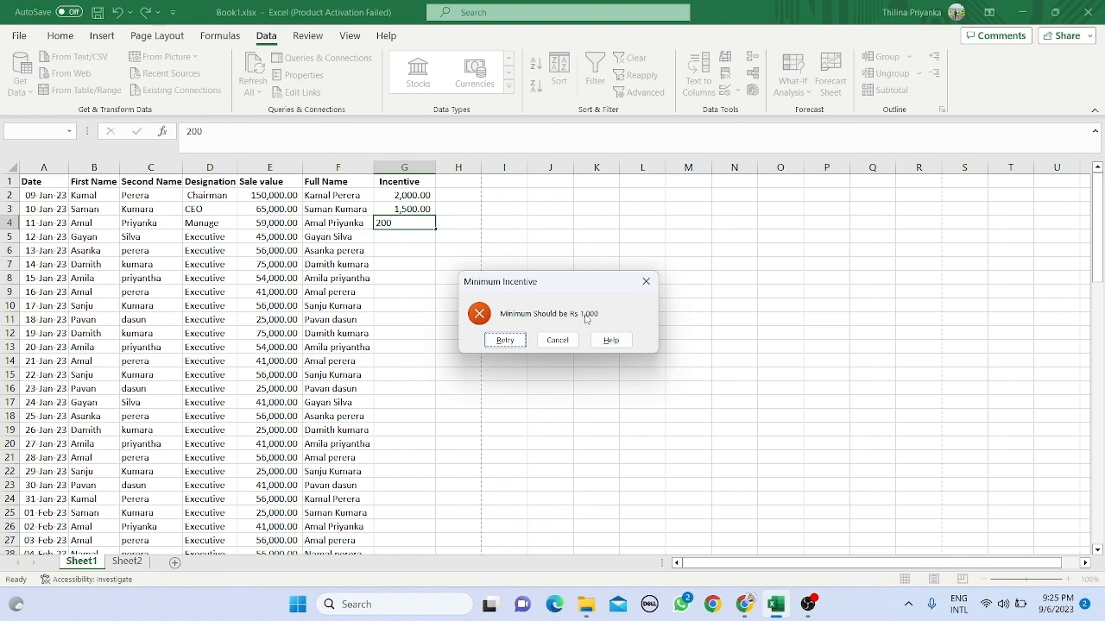
click(550, 346)
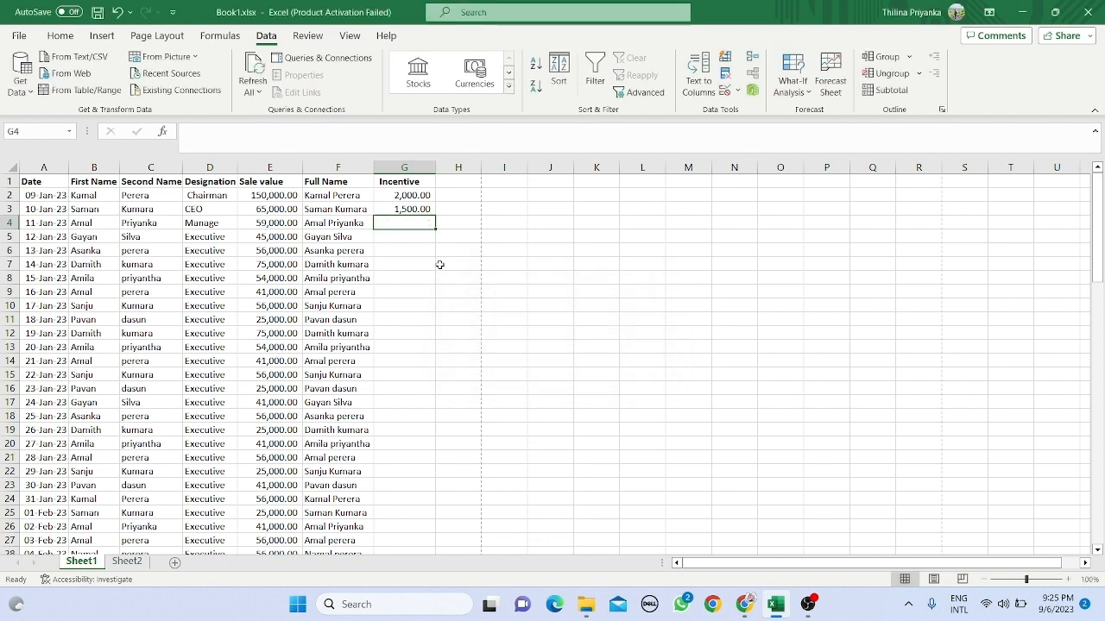
text(2000)
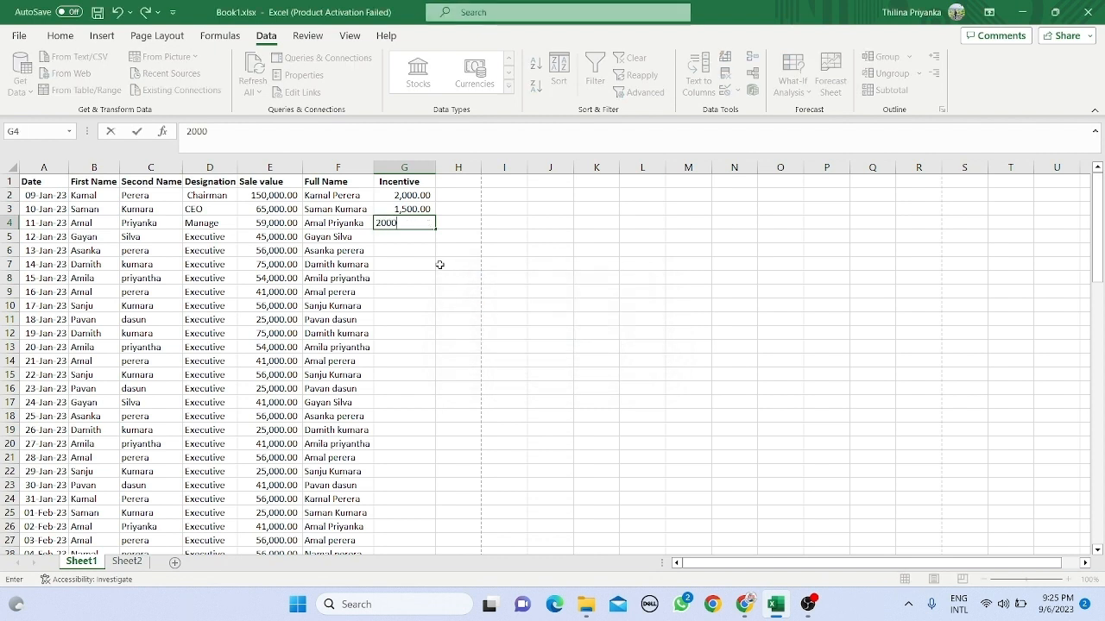
key(Return)
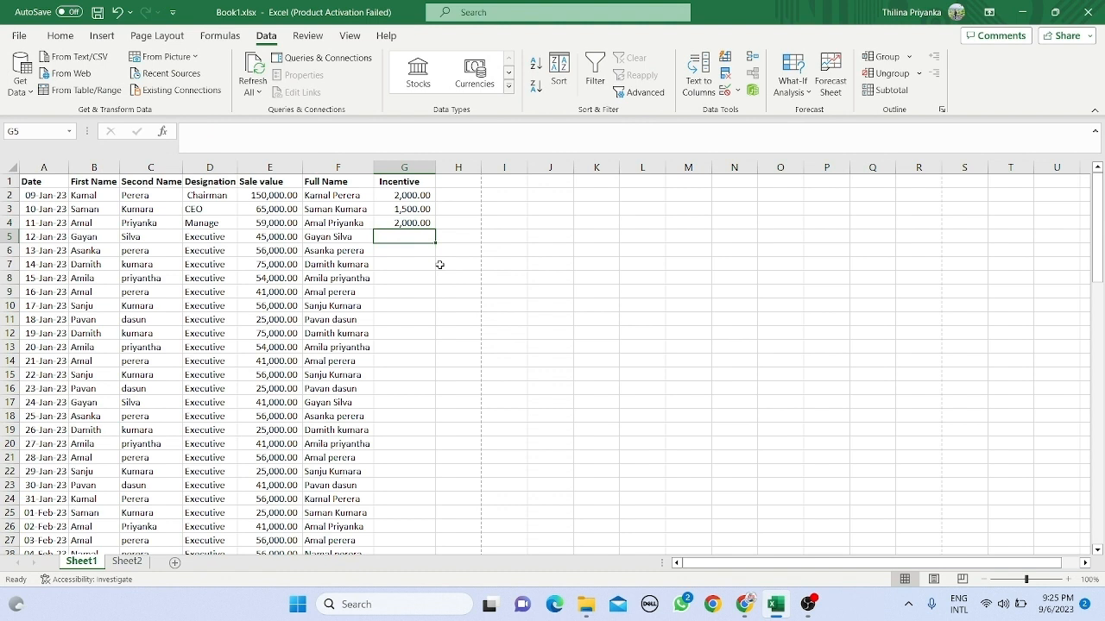
Try to enter 150 in G5, choose to retry at the error alert, and abandon the entry.
text(150)
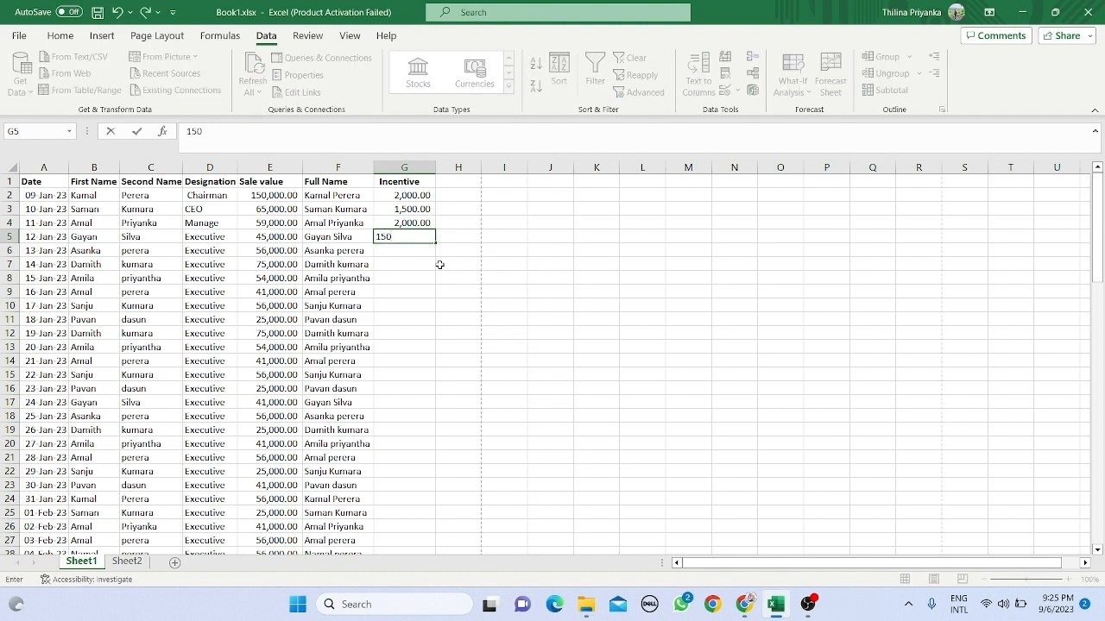
key(Return)
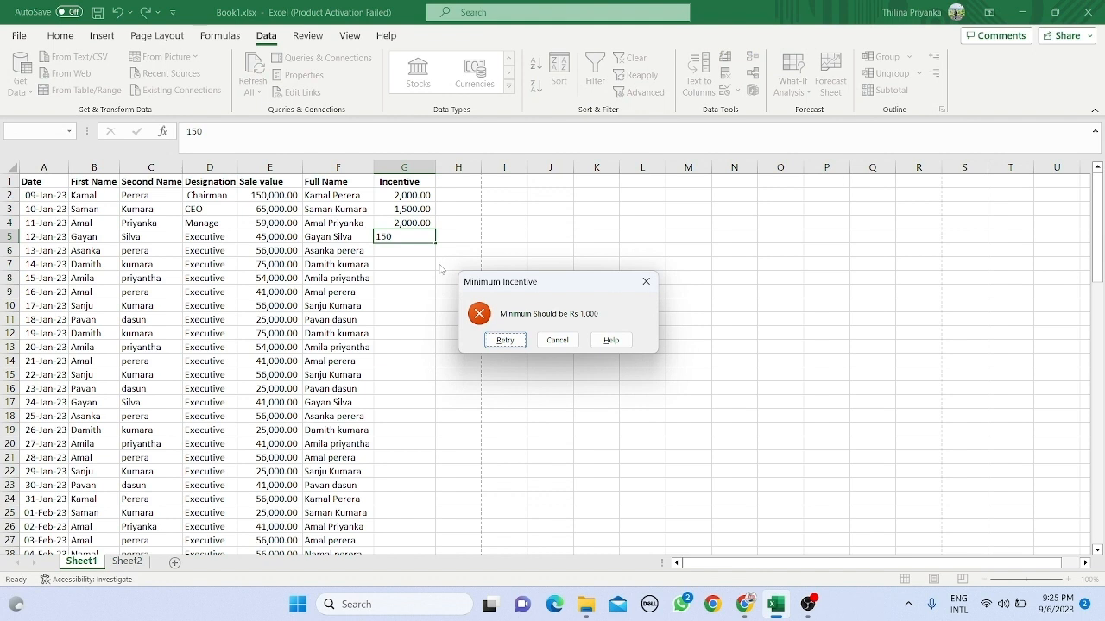
click(506, 342)
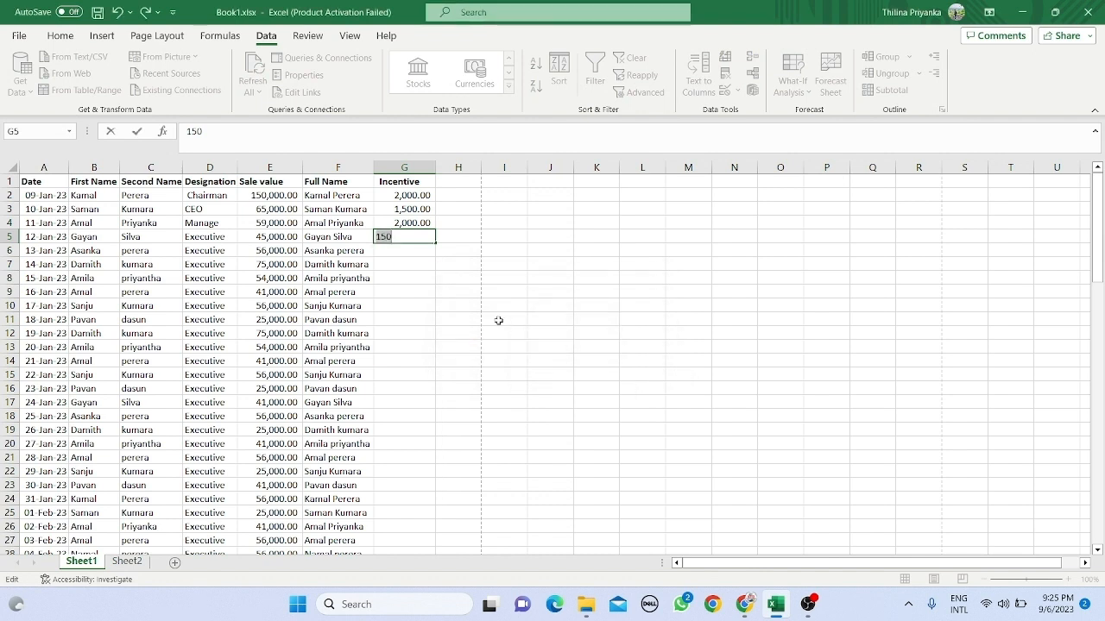
key(Escape)
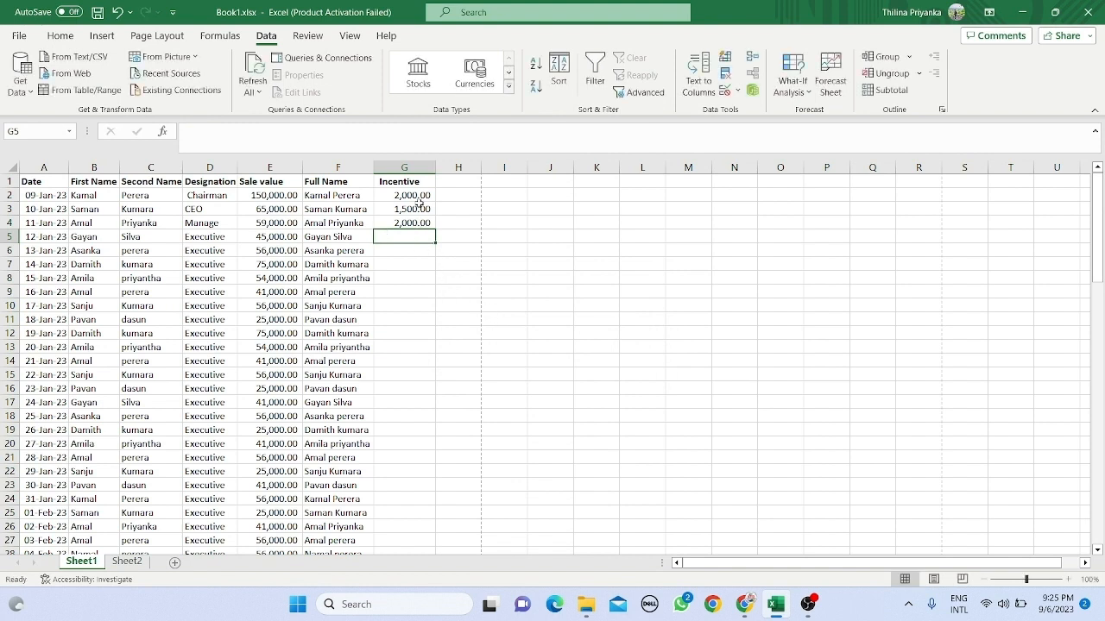
Clear all data validation settings, including the error alert, from the whole Incentive column.
drag(418, 196, 417, 223)
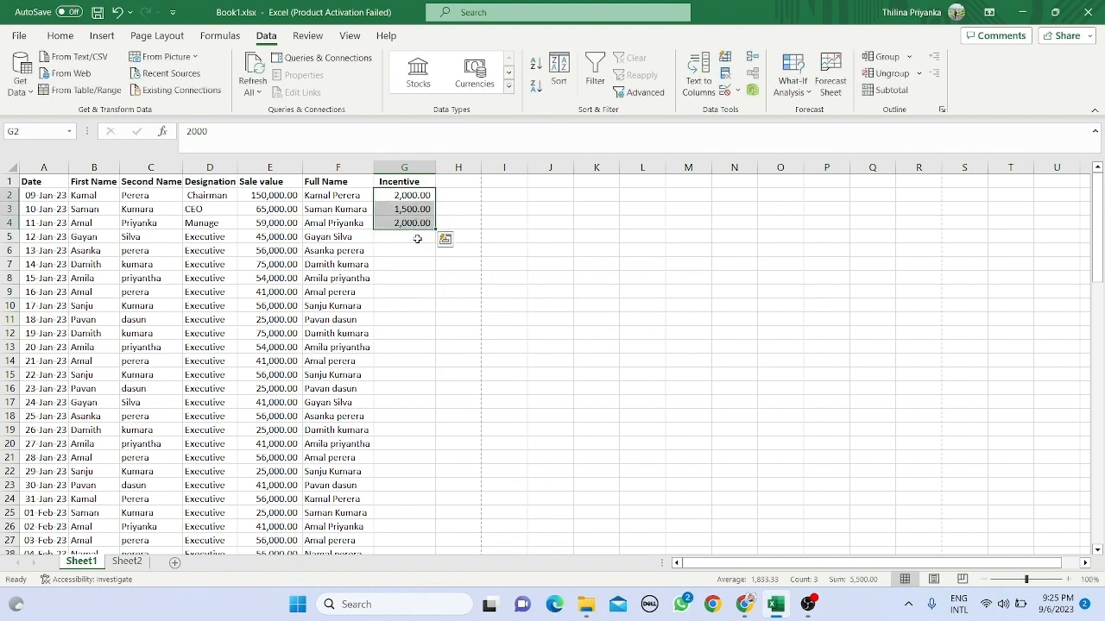
click(417, 239)
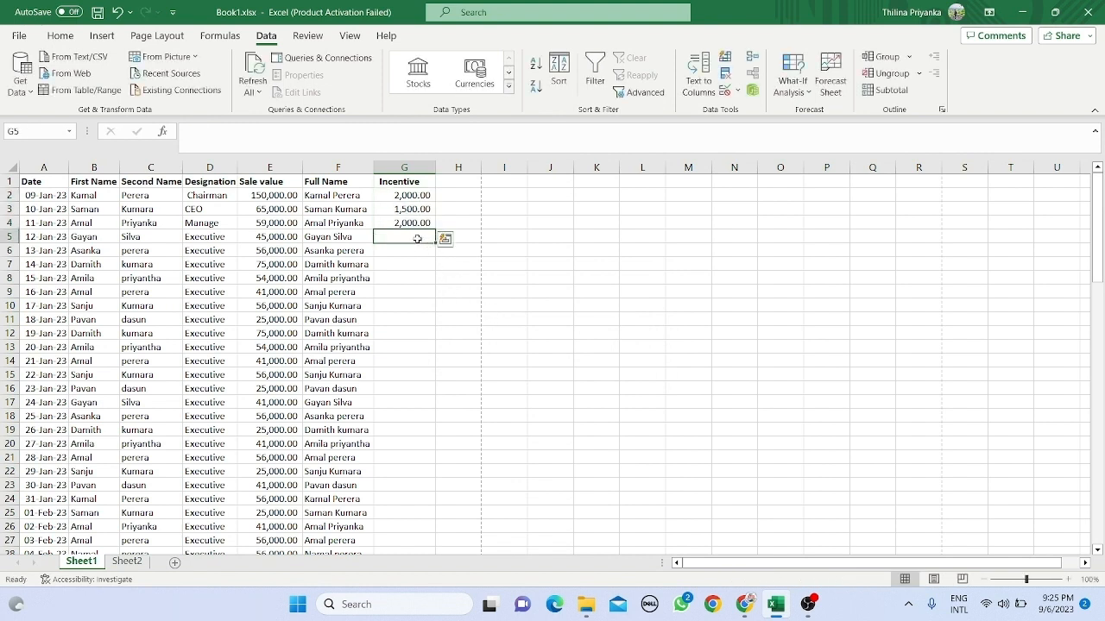
click(737, 92)
click(760, 111)
key(Return)
click(403, 167)
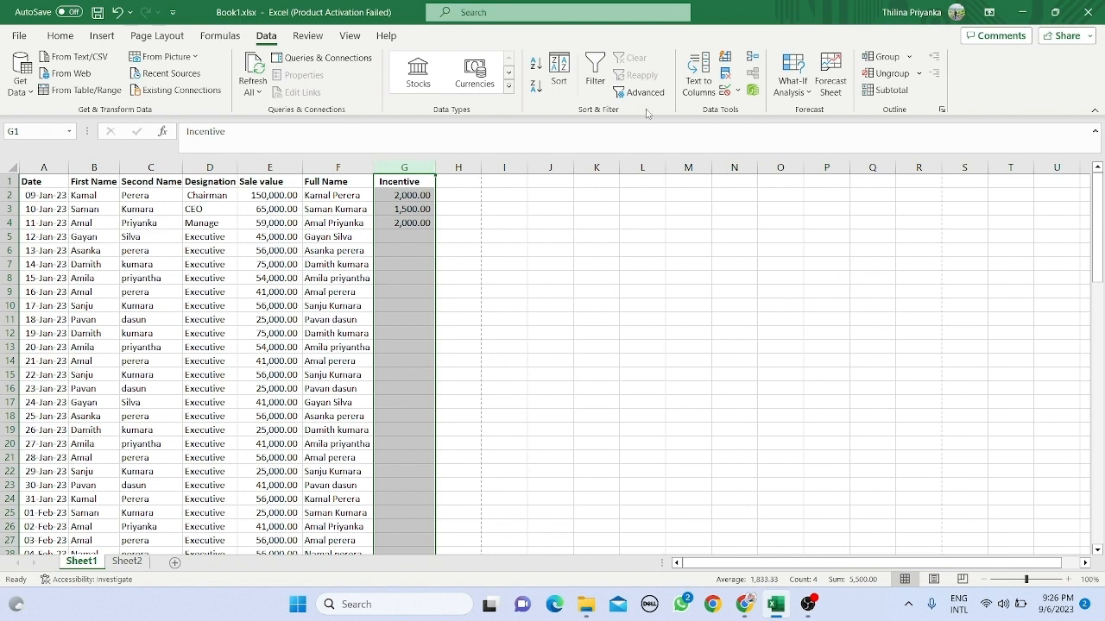
click(738, 91)
click(747, 113)
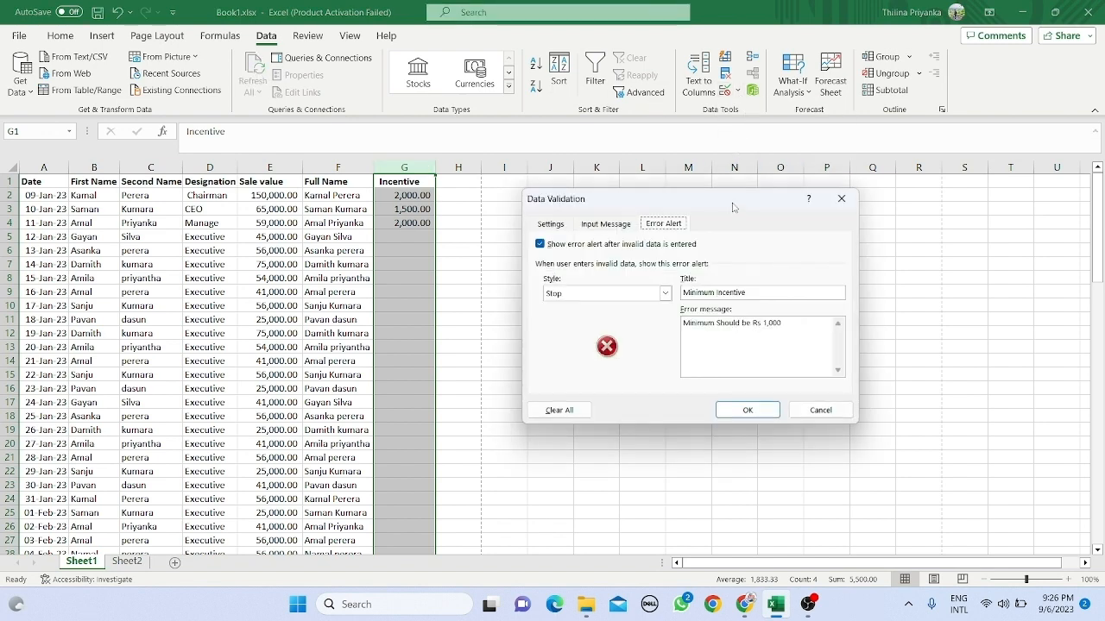
click(579, 408)
click(747, 410)
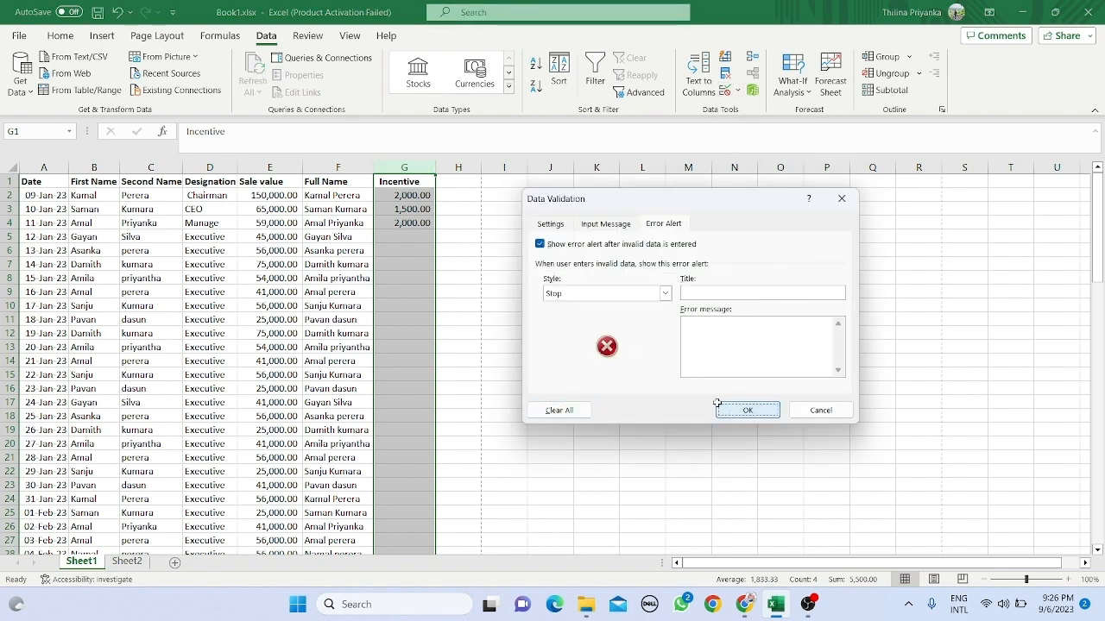
Enter 200 in G5 to test the Incentive column without the validation rule.
drag(413, 215, 414, 234)
click(413, 234)
text(200)
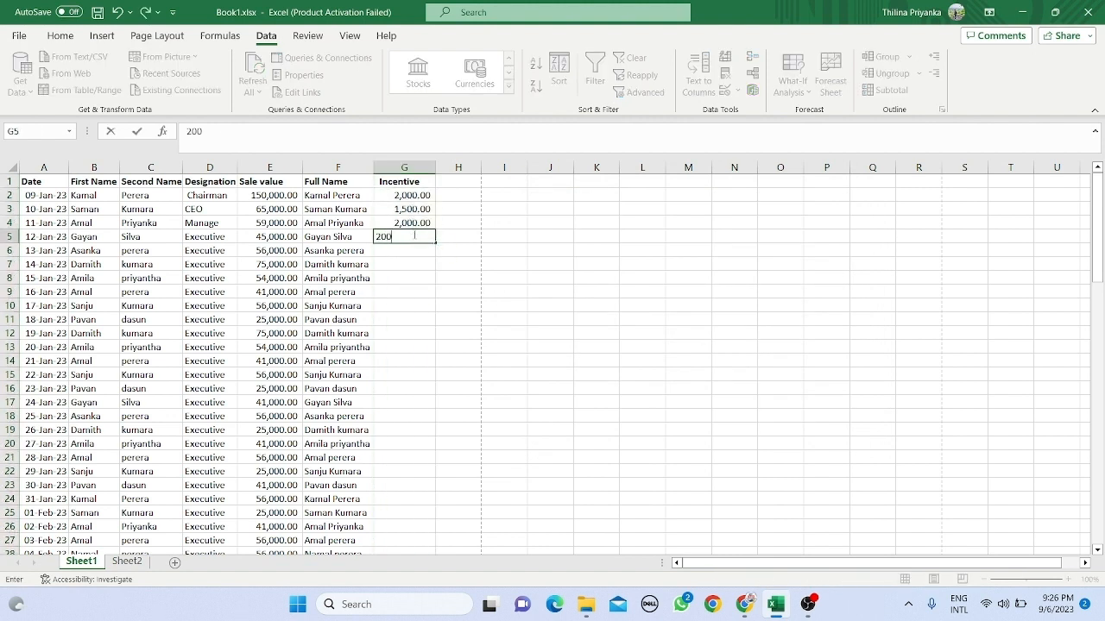
key(Return)
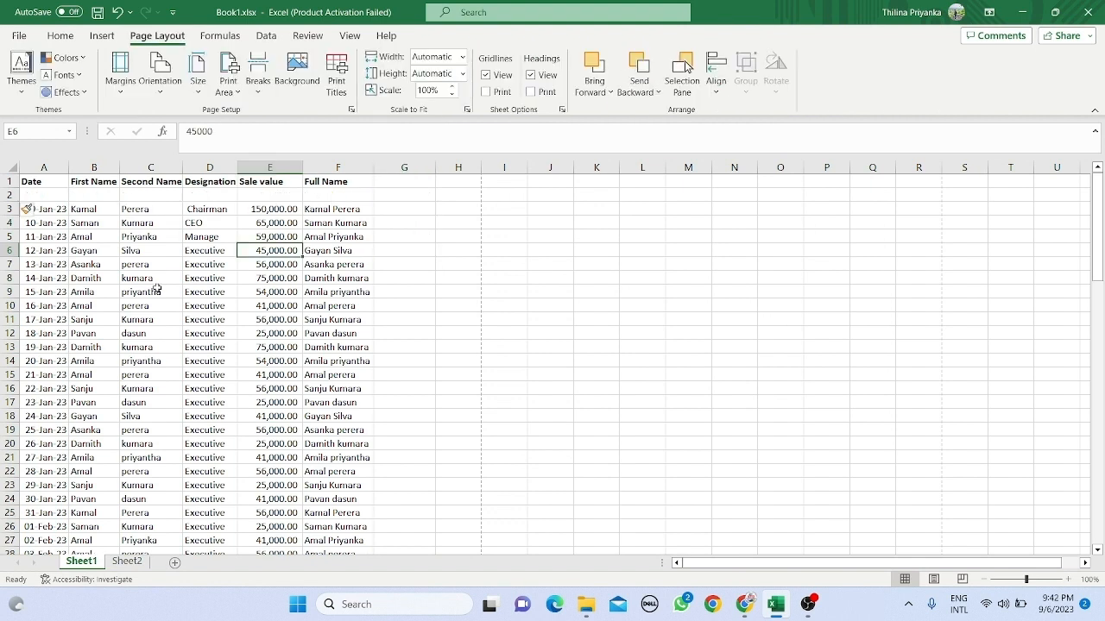
Preview the sales sheet's printout, check page 2 for column headings, and return to the worksheet.
click(157, 291)
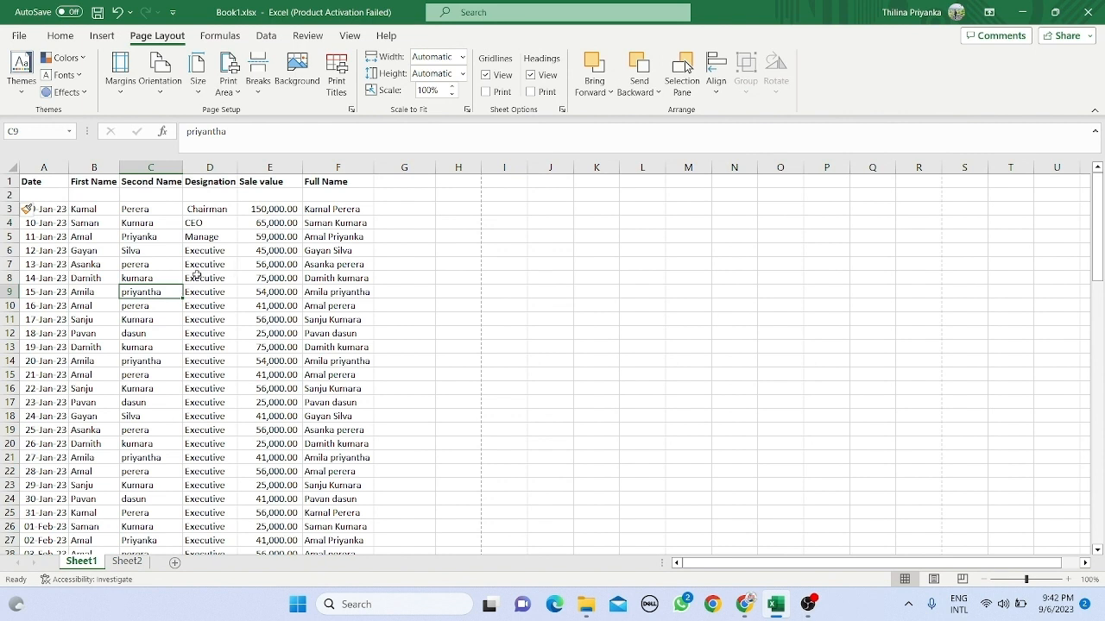
drag(54, 185, 333, 375)
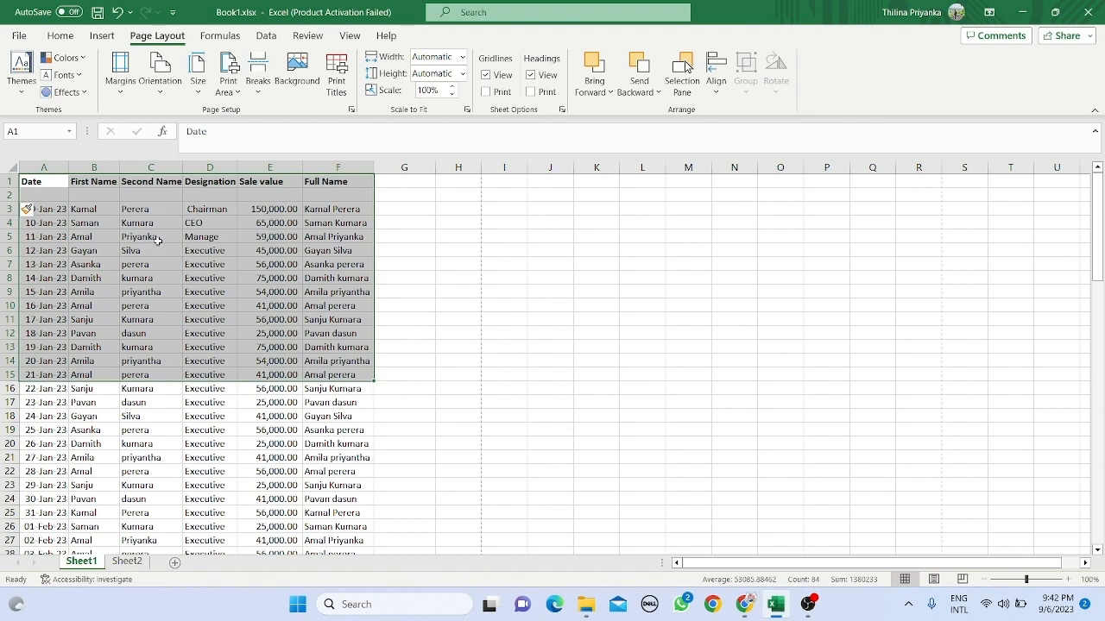
click(24, 41)
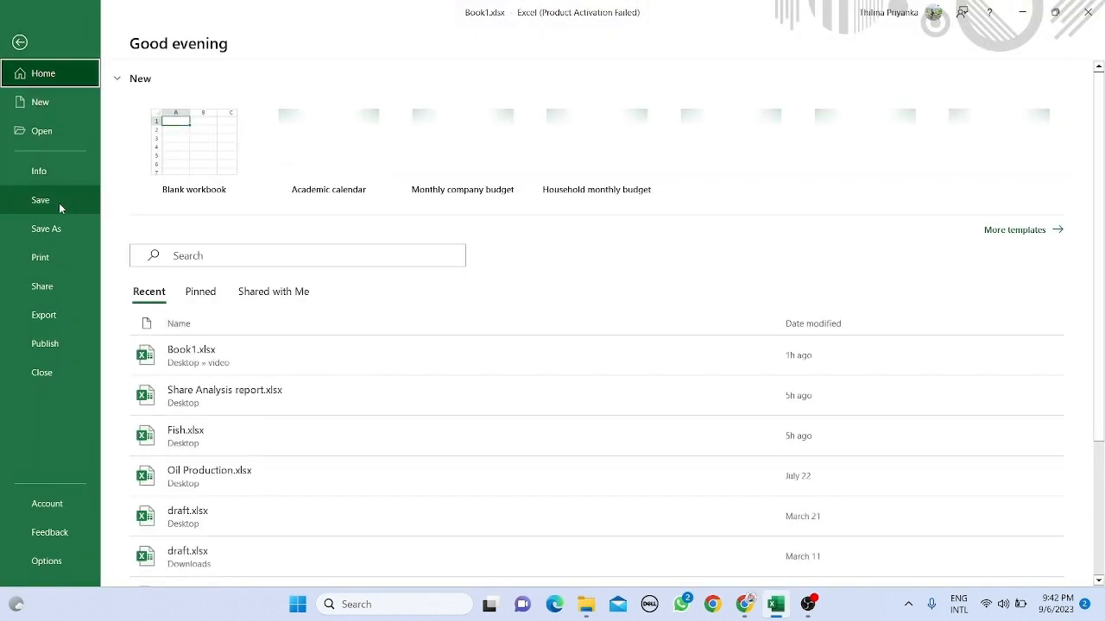
click(61, 256)
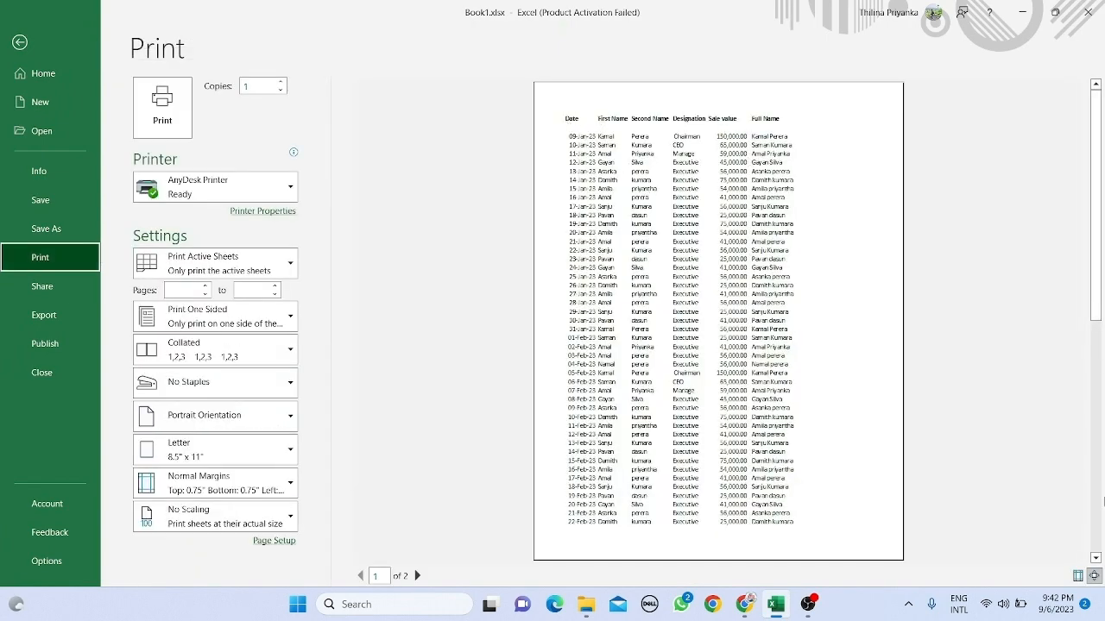
click(1096, 560)
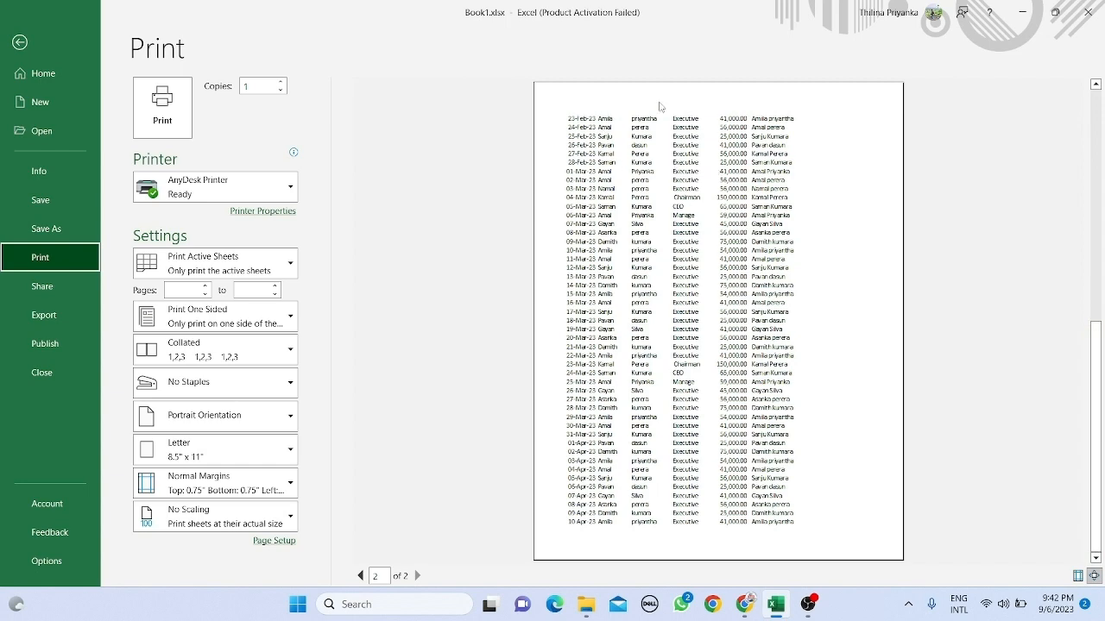
click(19, 43)
click(200, 236)
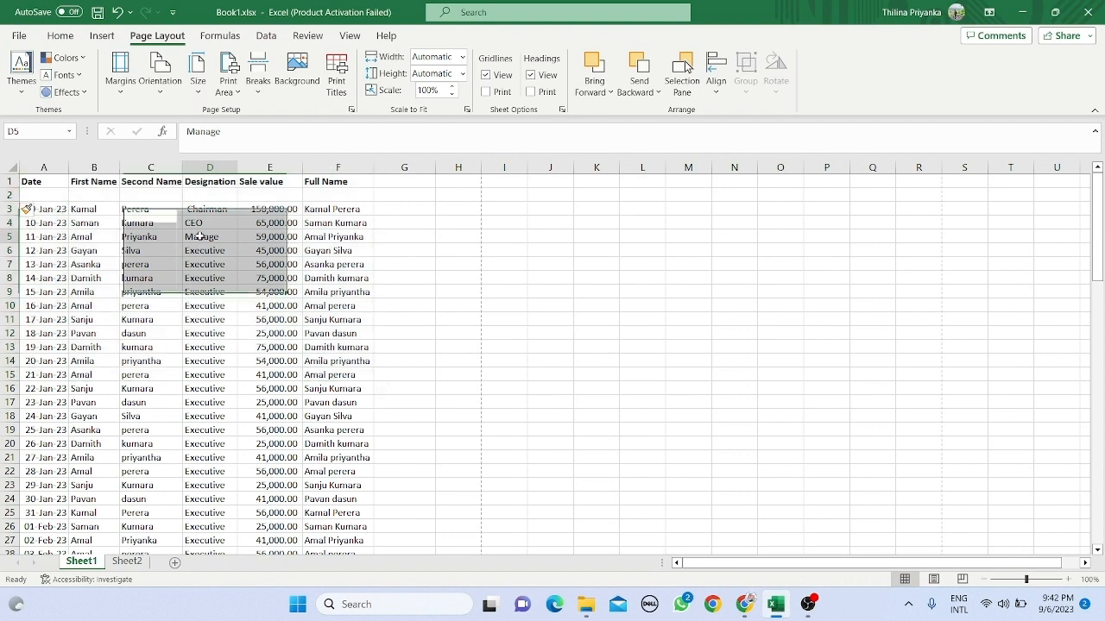
Set header row 1 ($1:$1) as the row to repeat at the top of every printed page.
click(53, 182)
drag(53, 181, 320, 195)
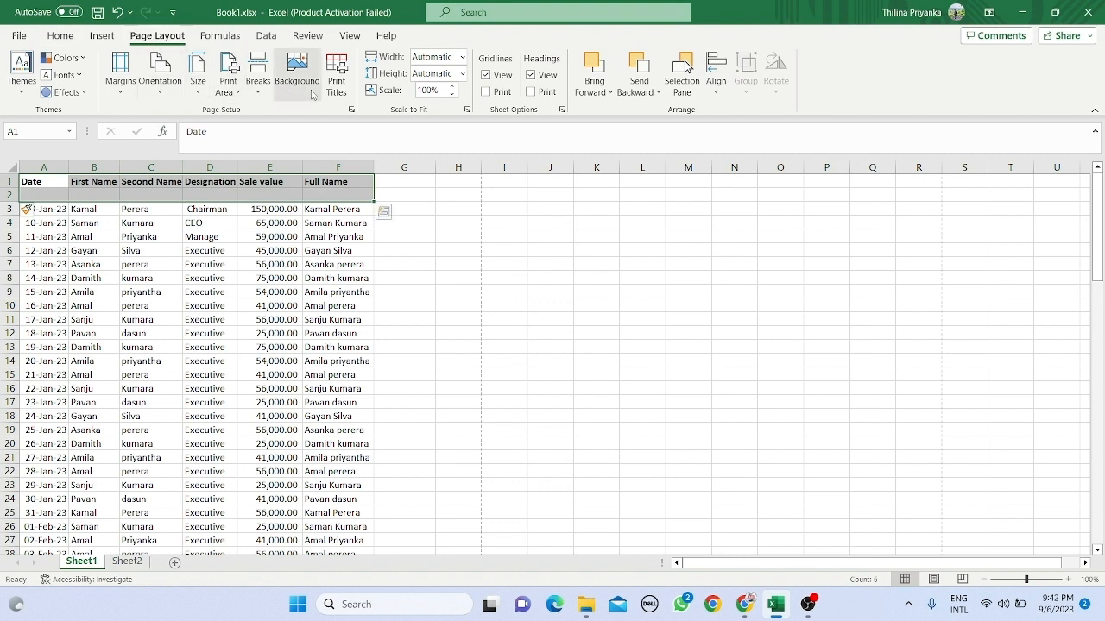
click(339, 90)
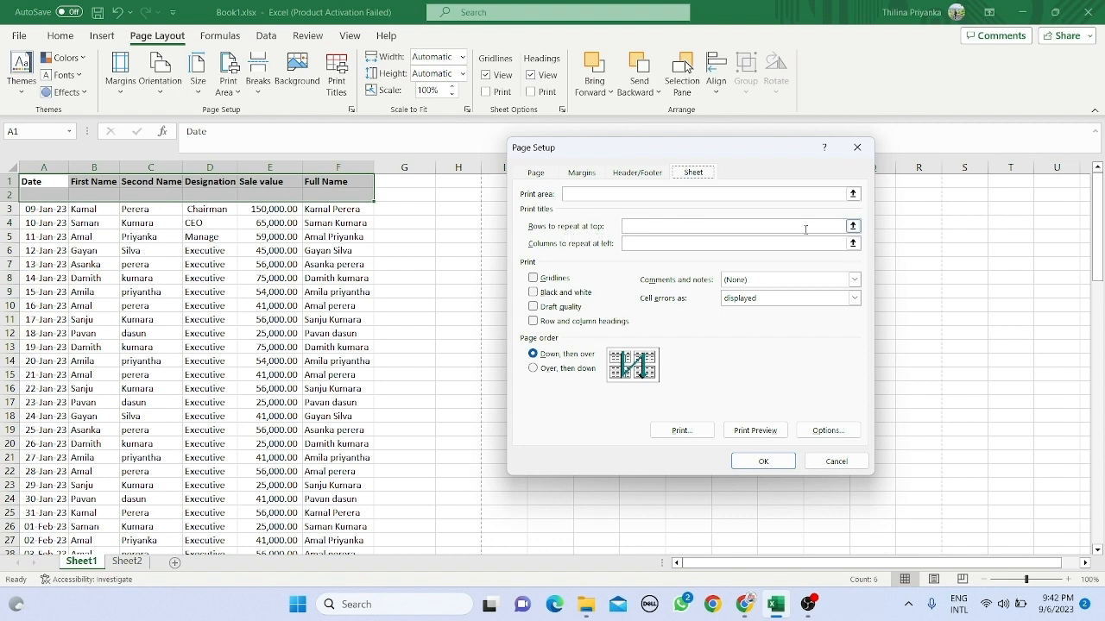
click(853, 226)
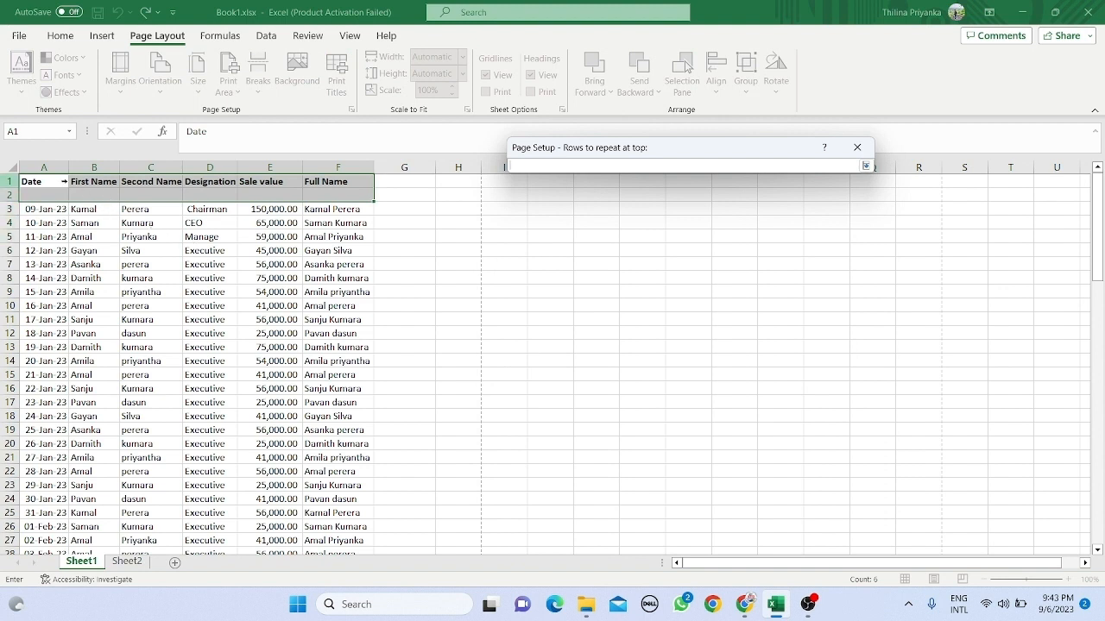
click(59, 182)
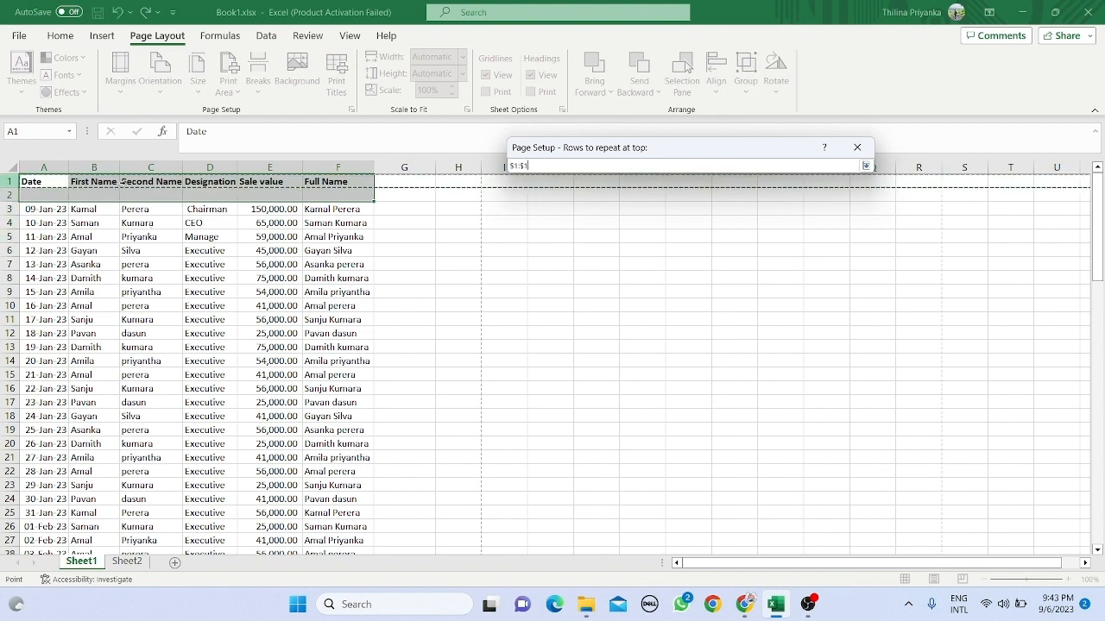
click(865, 165)
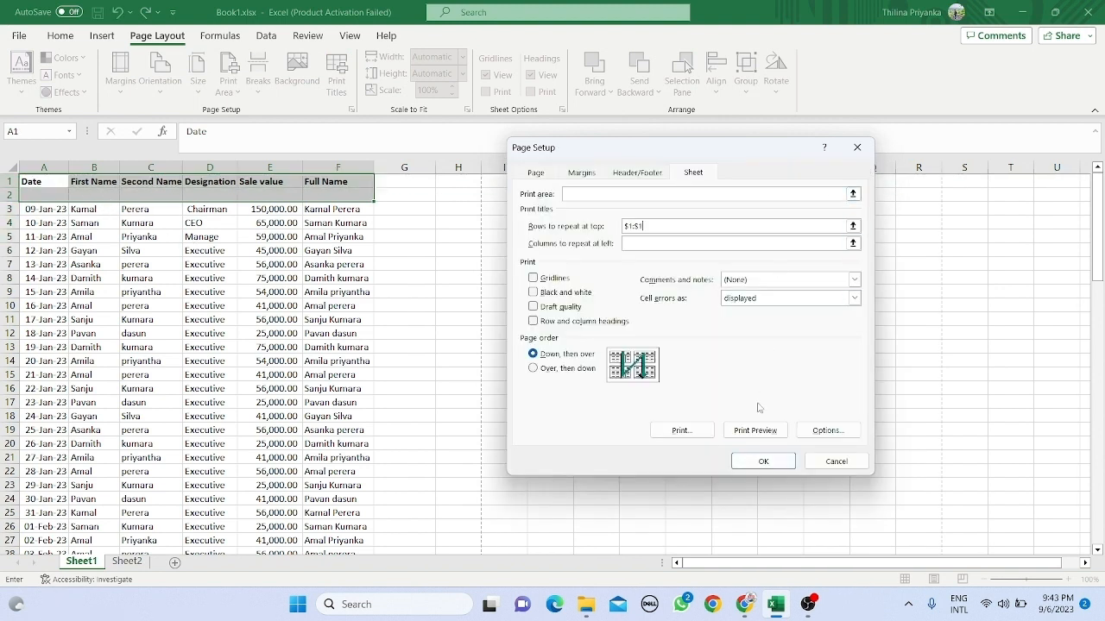
click(760, 462)
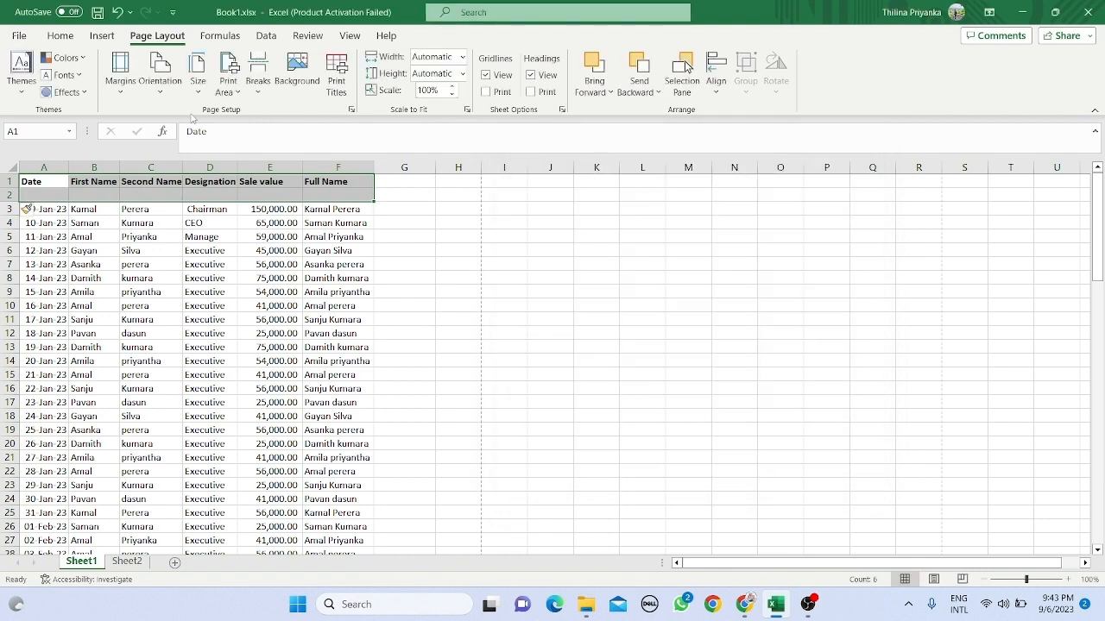
Check the repeated header on page 2 of the print preview and return to the worksheet.
click(19, 35)
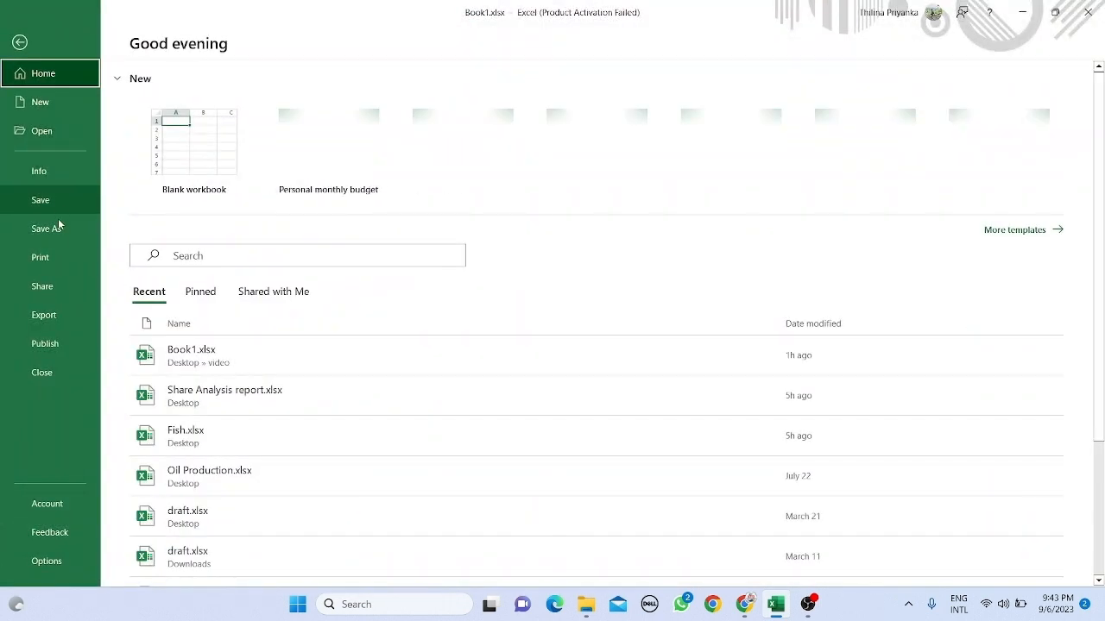
click(64, 267)
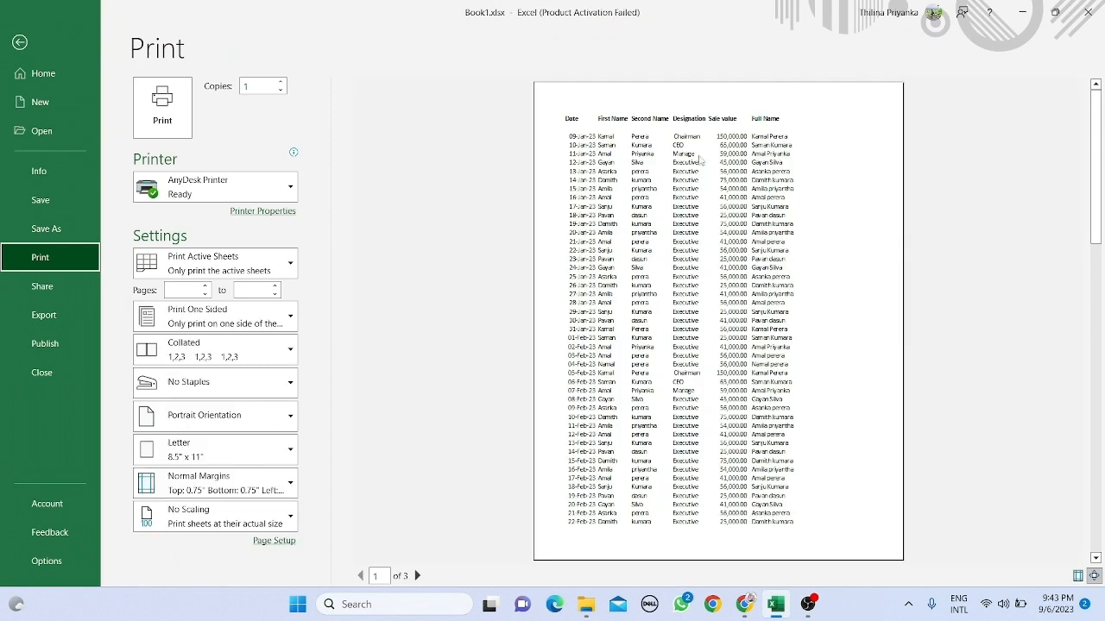
click(1096, 559)
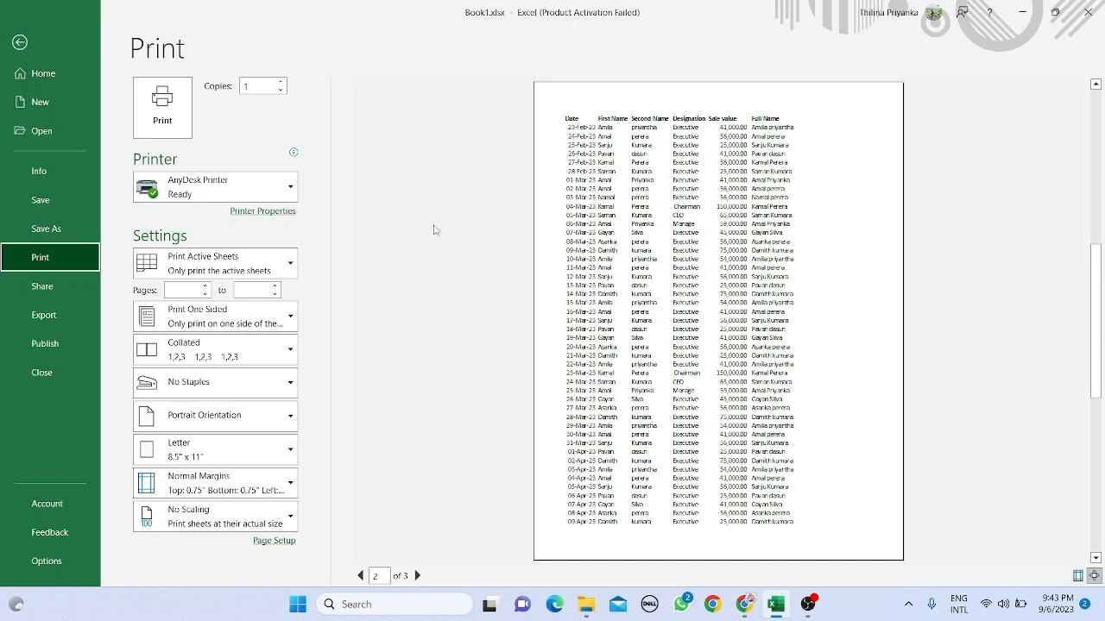
click(19, 43)
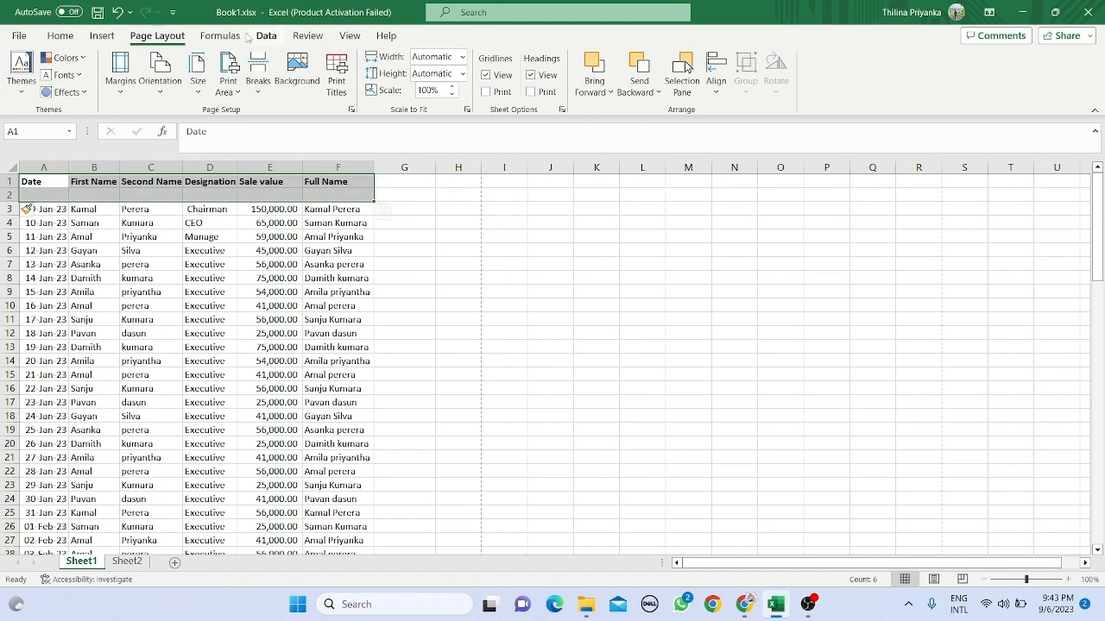
Reselect header row 1 as the row to repeat at the top of printed pages and apply the page setup.
click(337, 81)
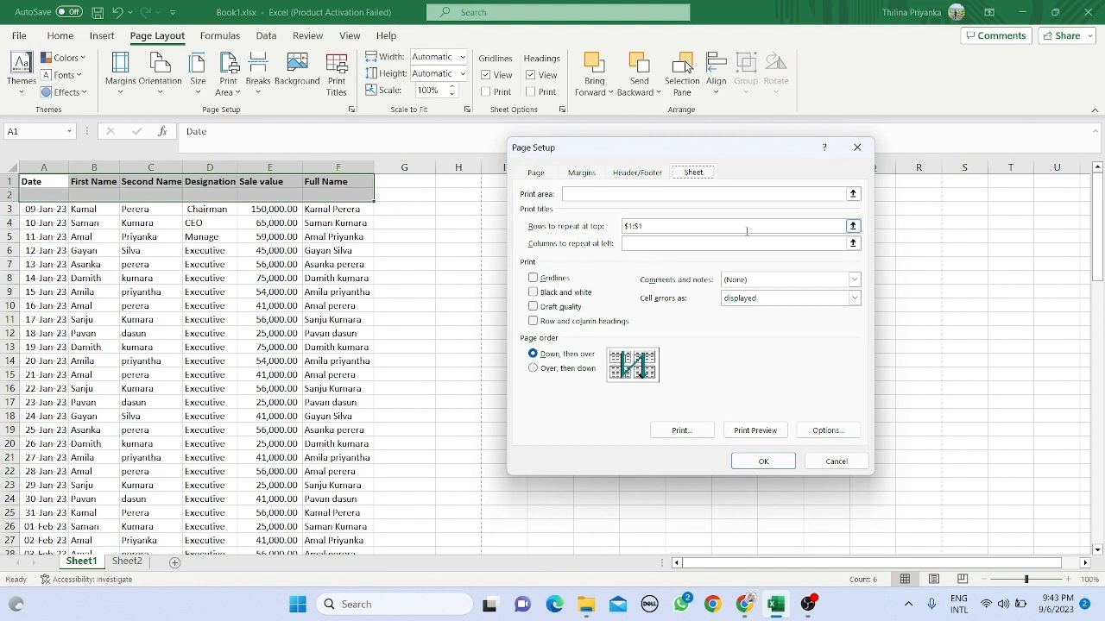
click(853, 229)
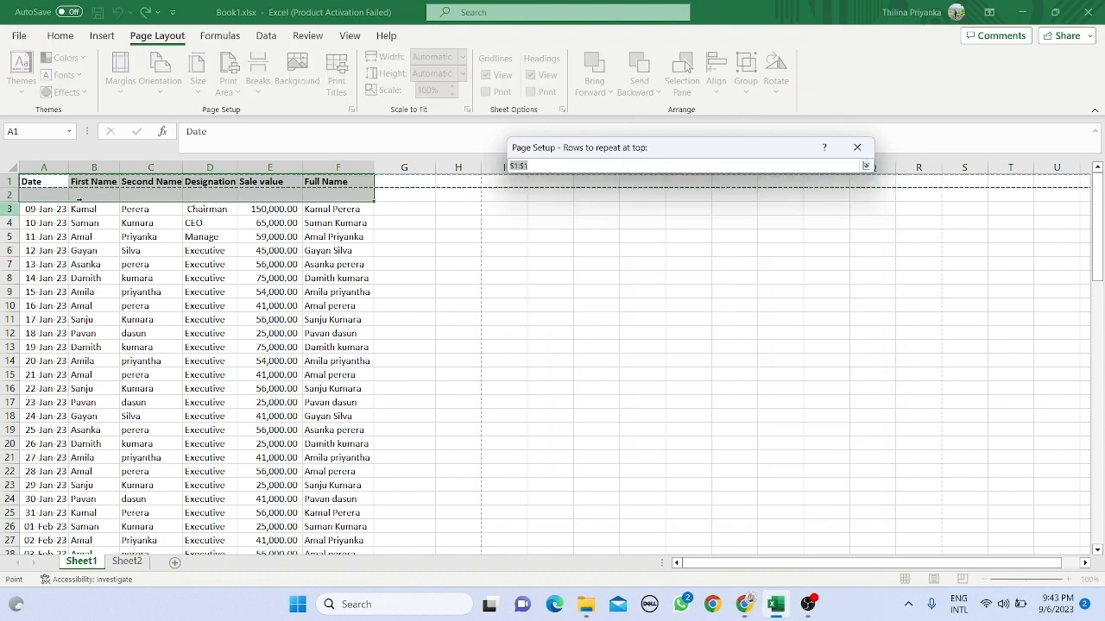
click(128, 208)
click(54, 187)
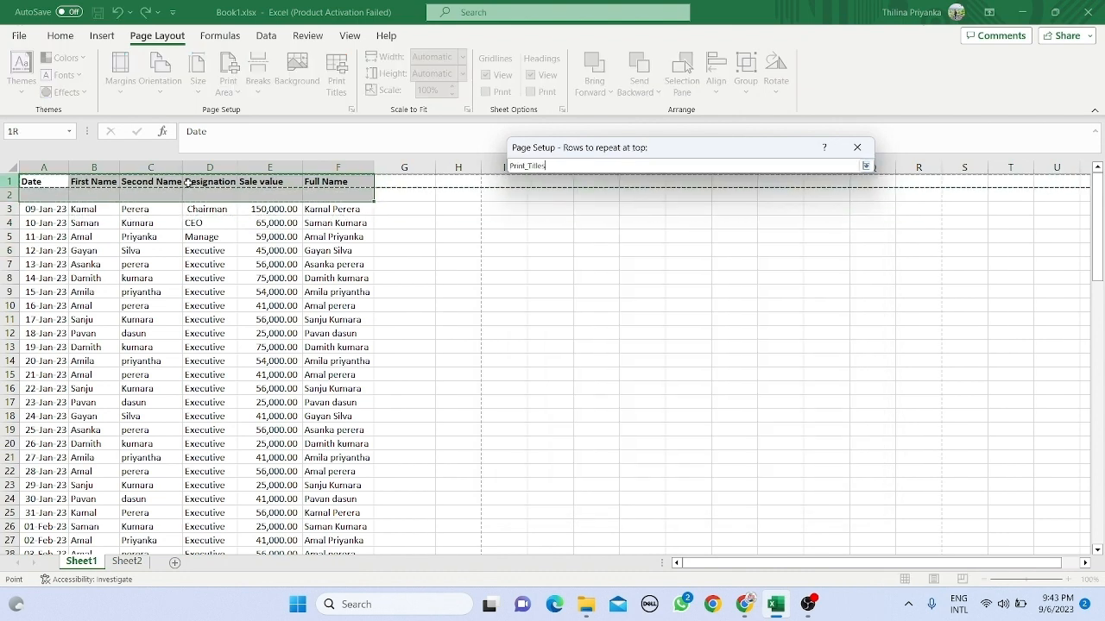
click(865, 167)
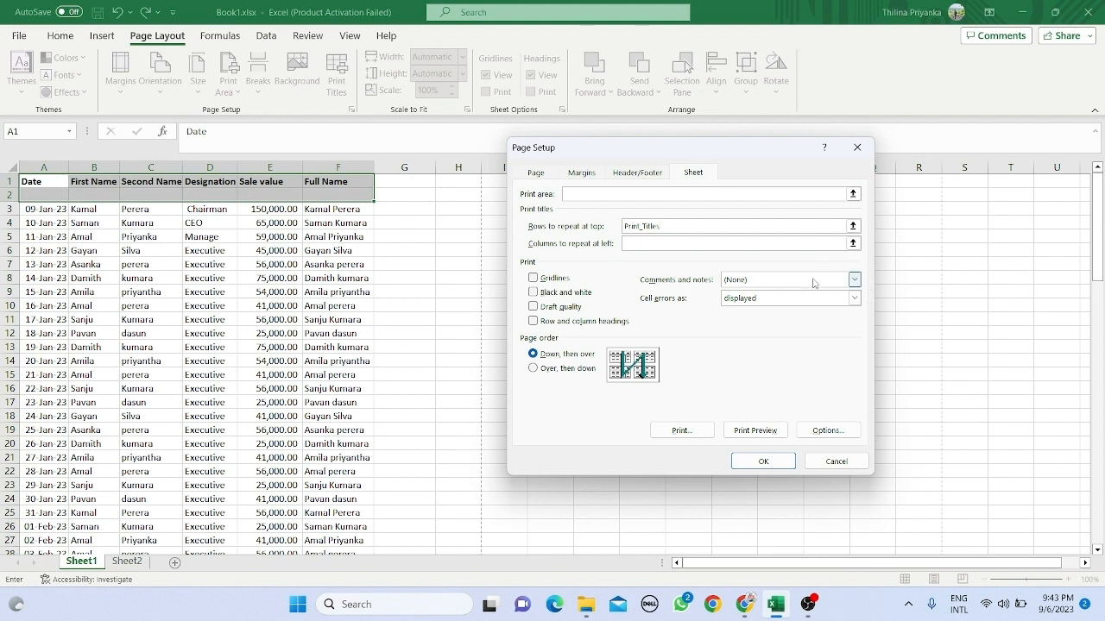
click(763, 462)
click(315, 348)
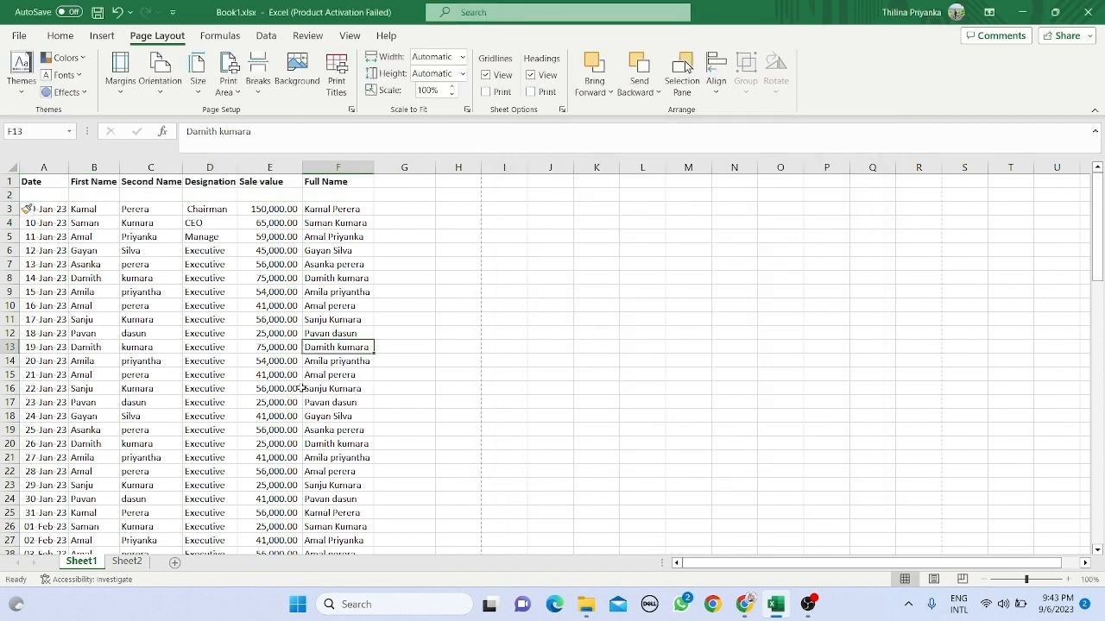
Examine the Date column from the first to the last sales record, along with the neighbouring name and sale value columns.
click(807, 604)
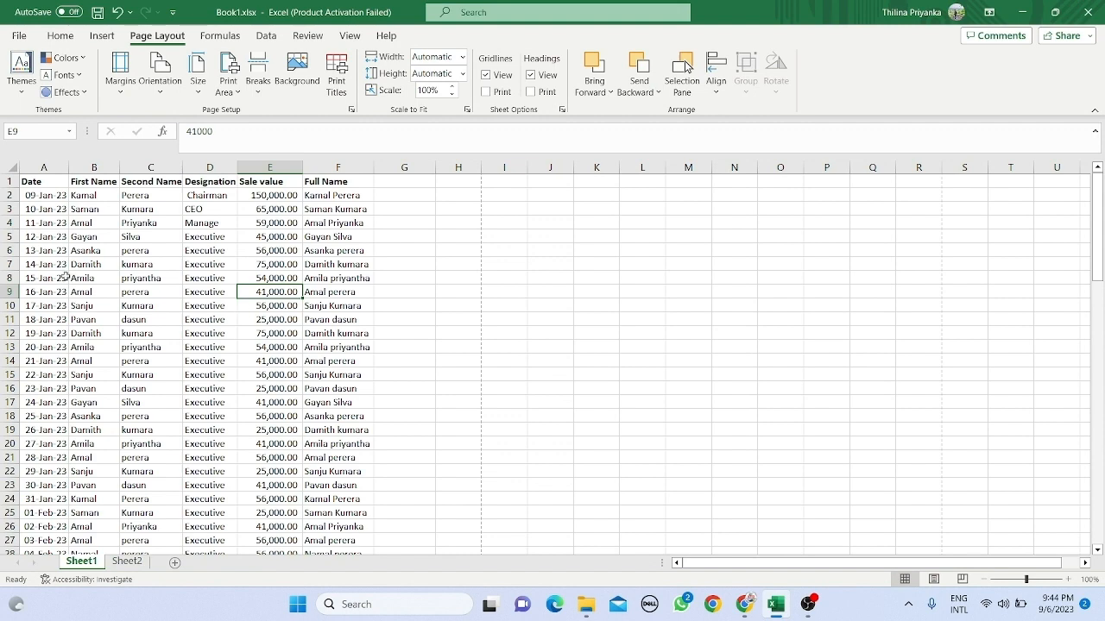
drag(60, 197, 60, 238)
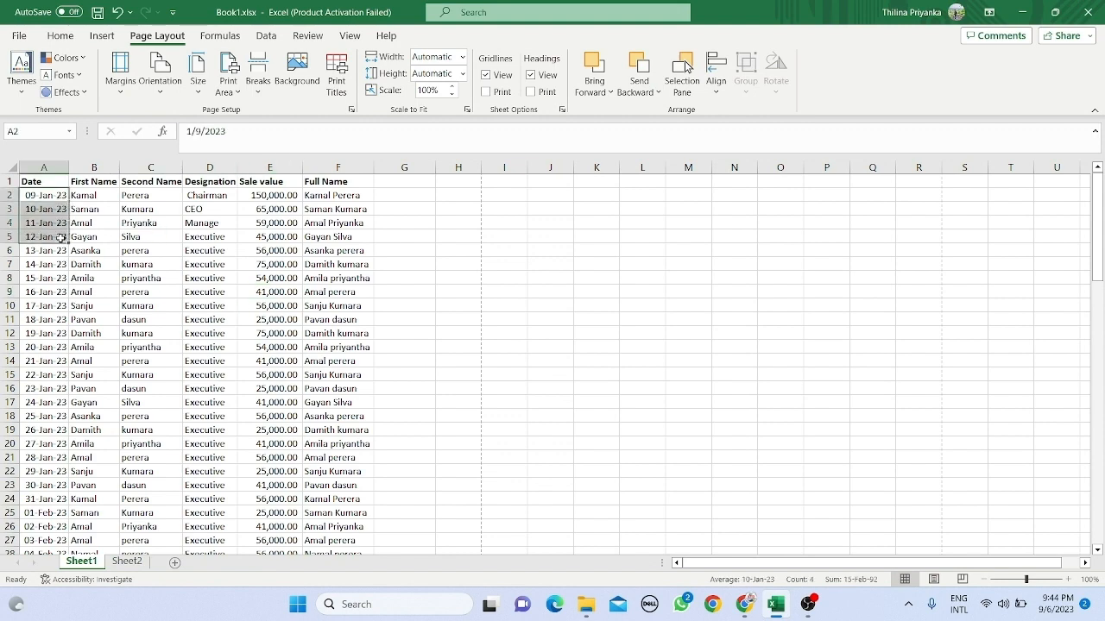
scroll(61, 467, down, 10)
scroll(61, 483, down, 16)
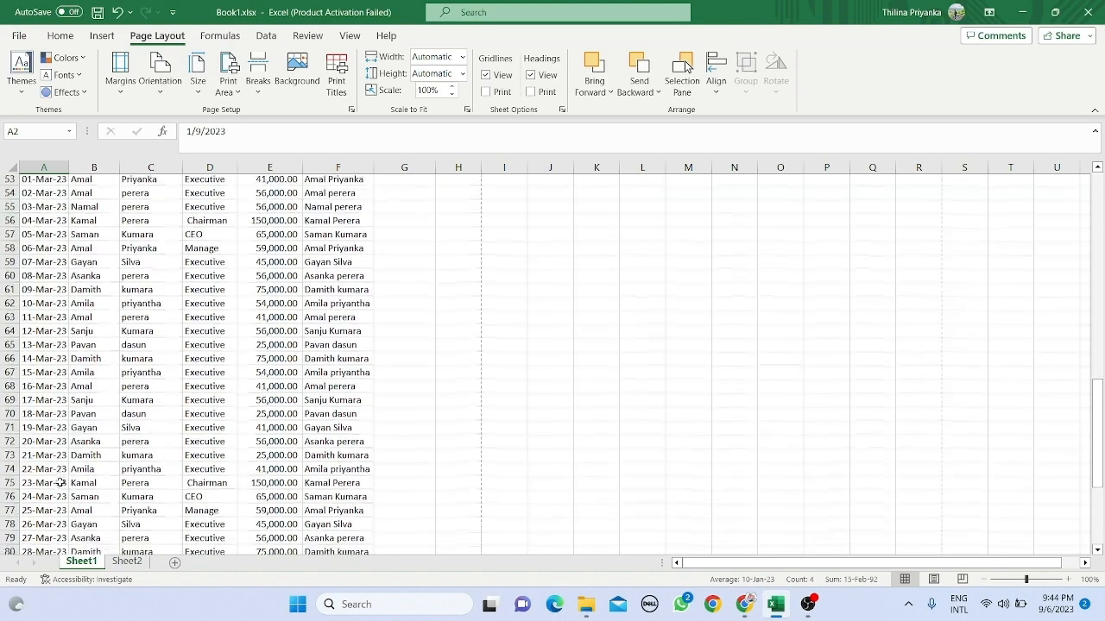
click(40, 370)
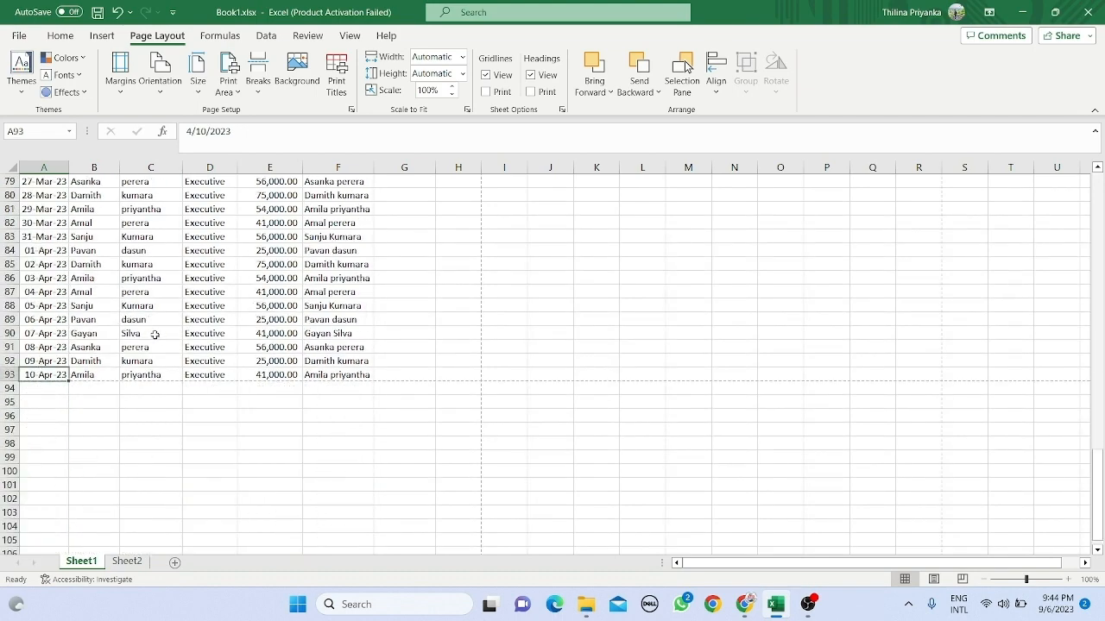
scroll(153, 334, up, 20)
scroll(154, 334, up, 1)
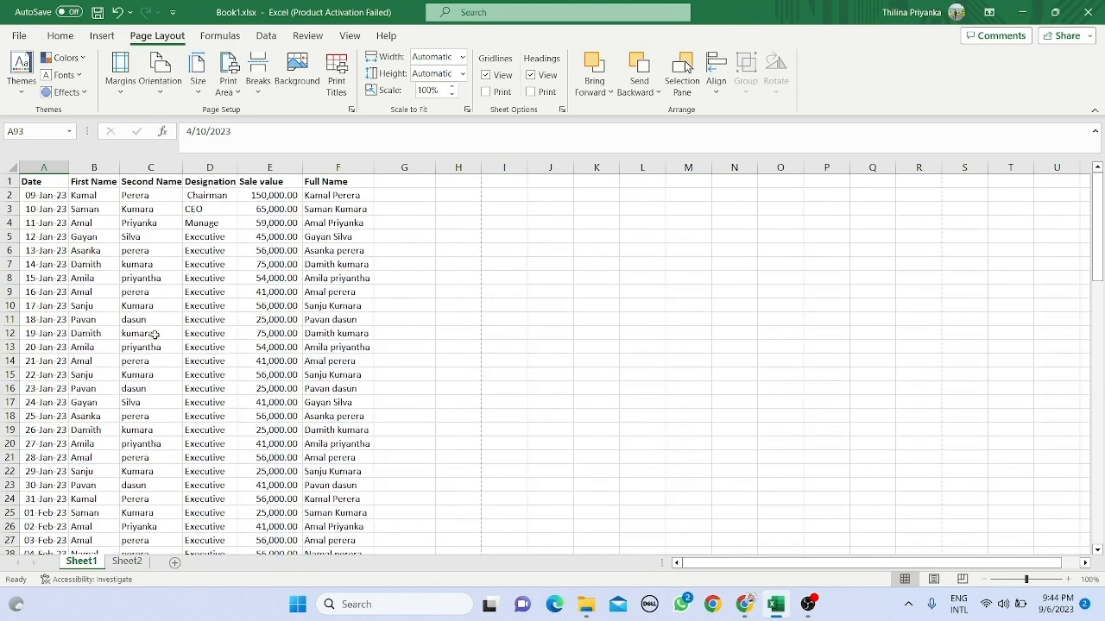
drag(149, 193, 263, 278)
click(257, 237)
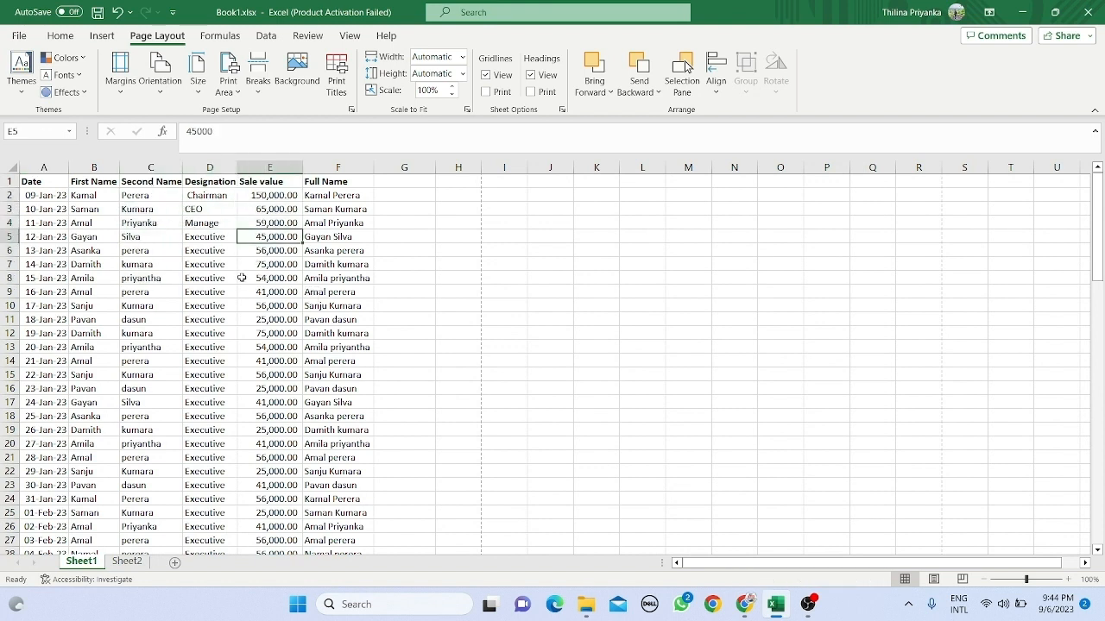
Copy the first name in B2 and search the First Name column for it.
click(95, 197)
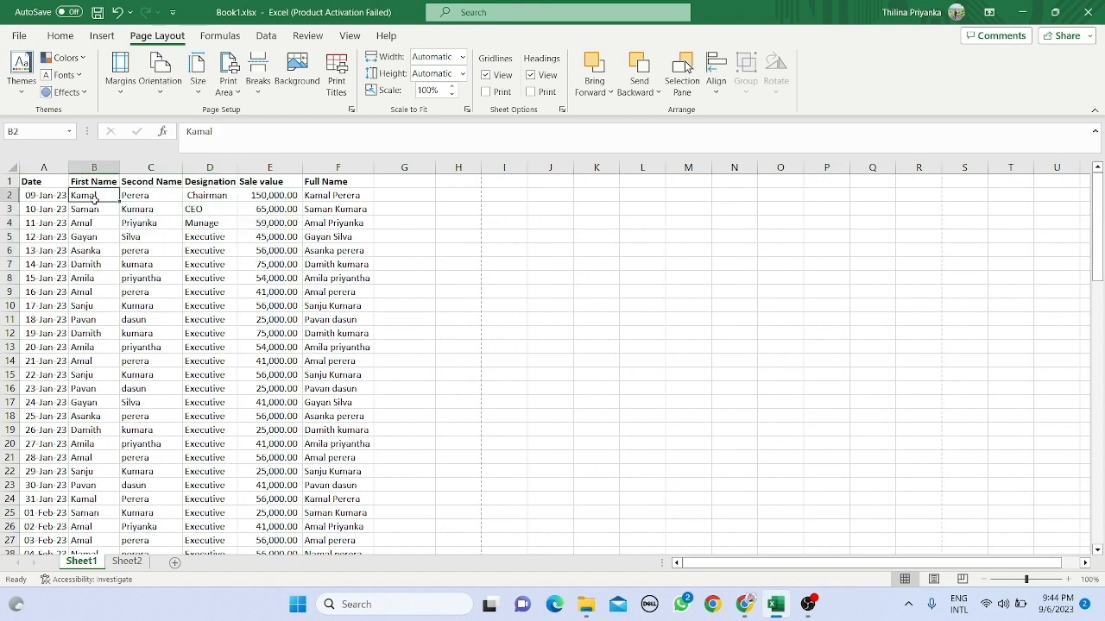
key(ctrl+c)
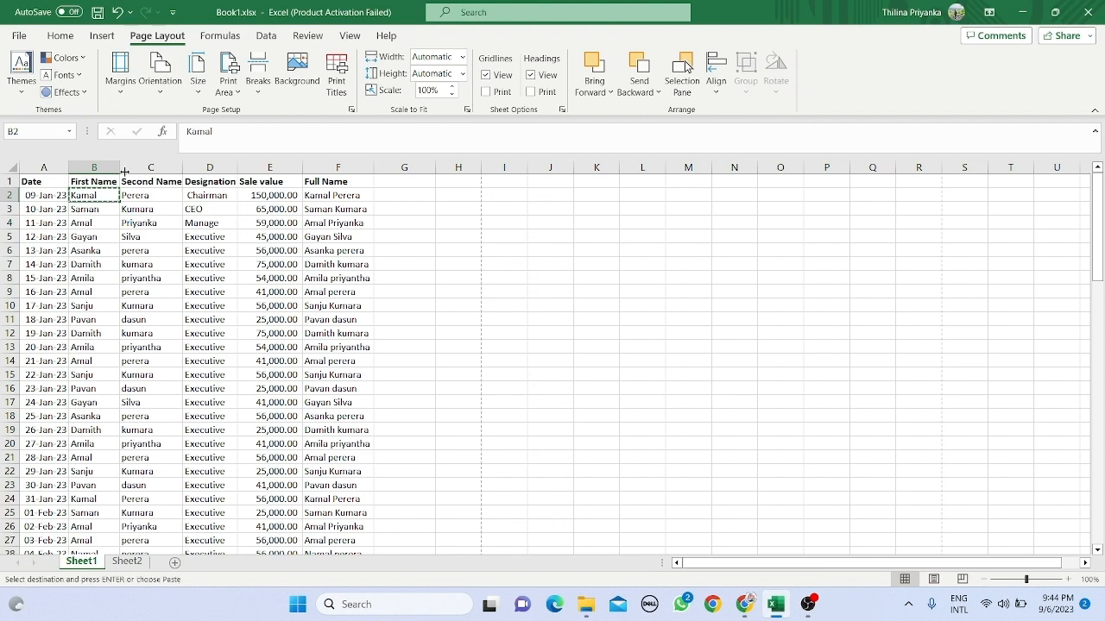
click(98, 168)
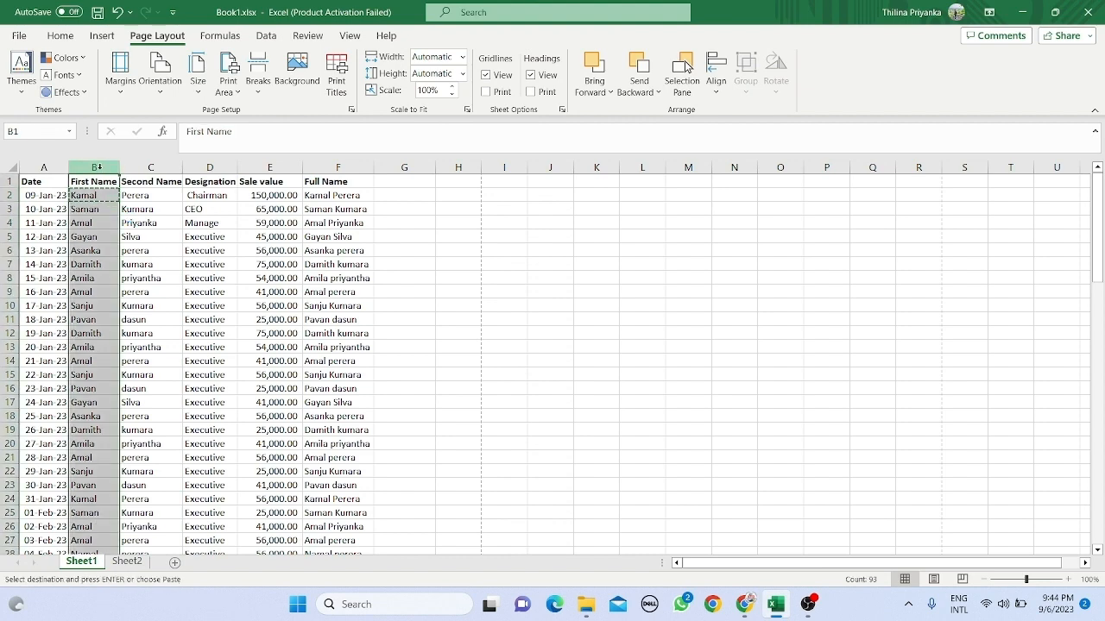
key(ctrl+f)
key(Return)
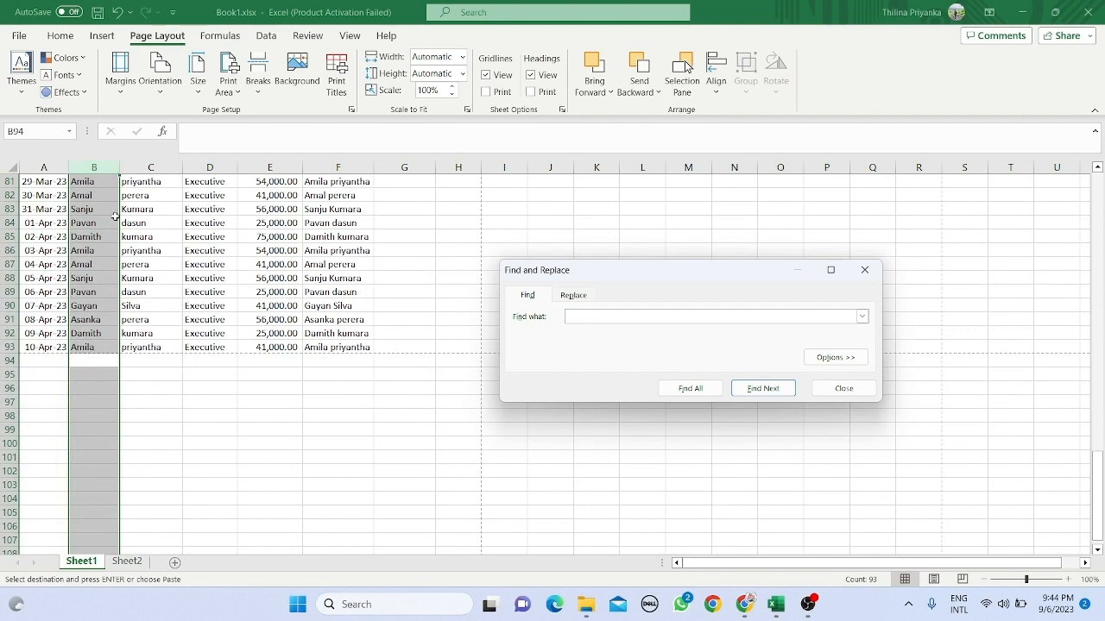
scroll(164, 379, up, 8)
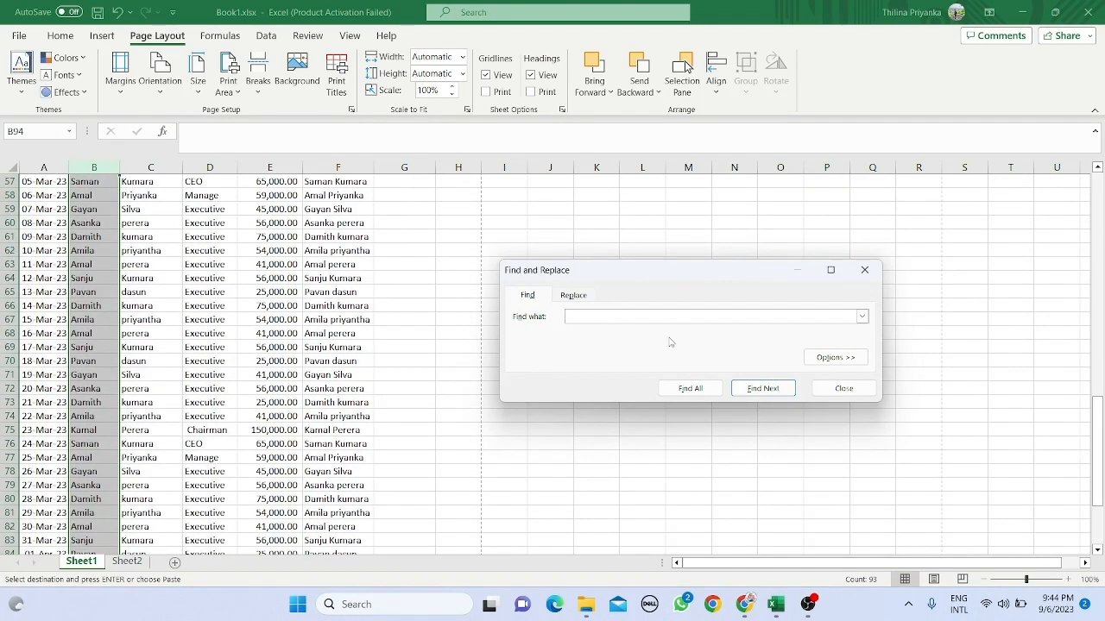
key(Return)
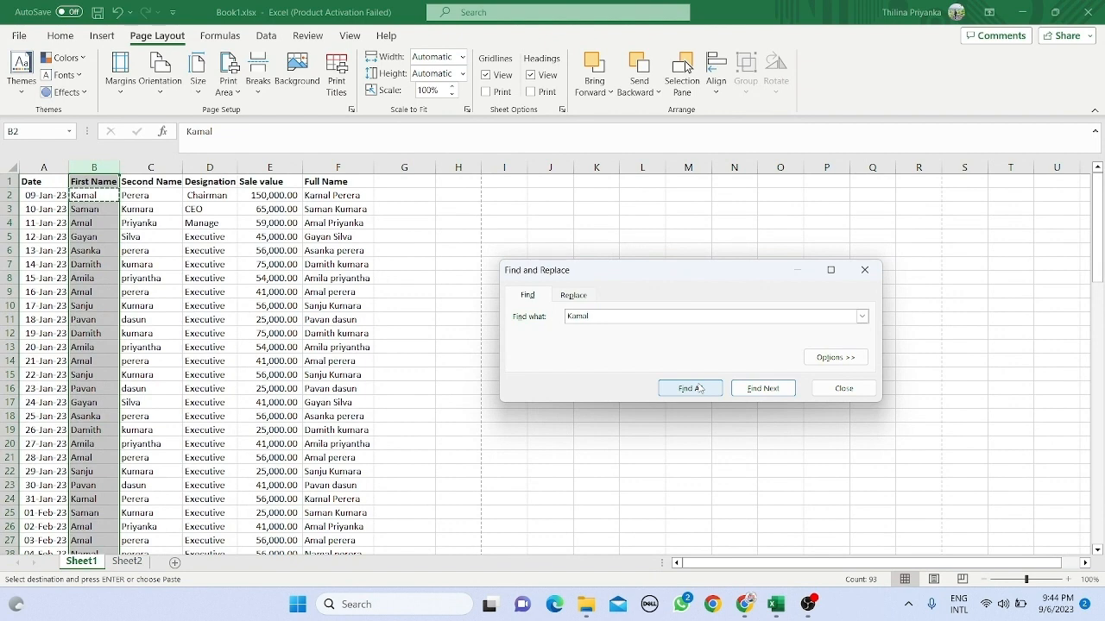
Step through the further occurrences of the copied name, close the search and review the First Name column.
key(Return)
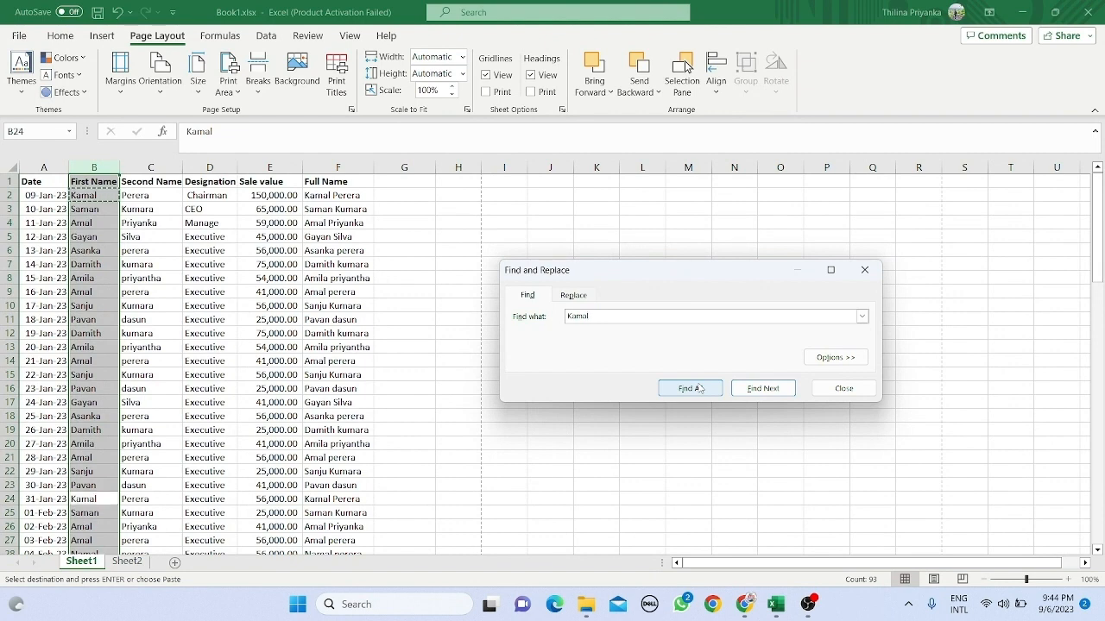
key(Return)
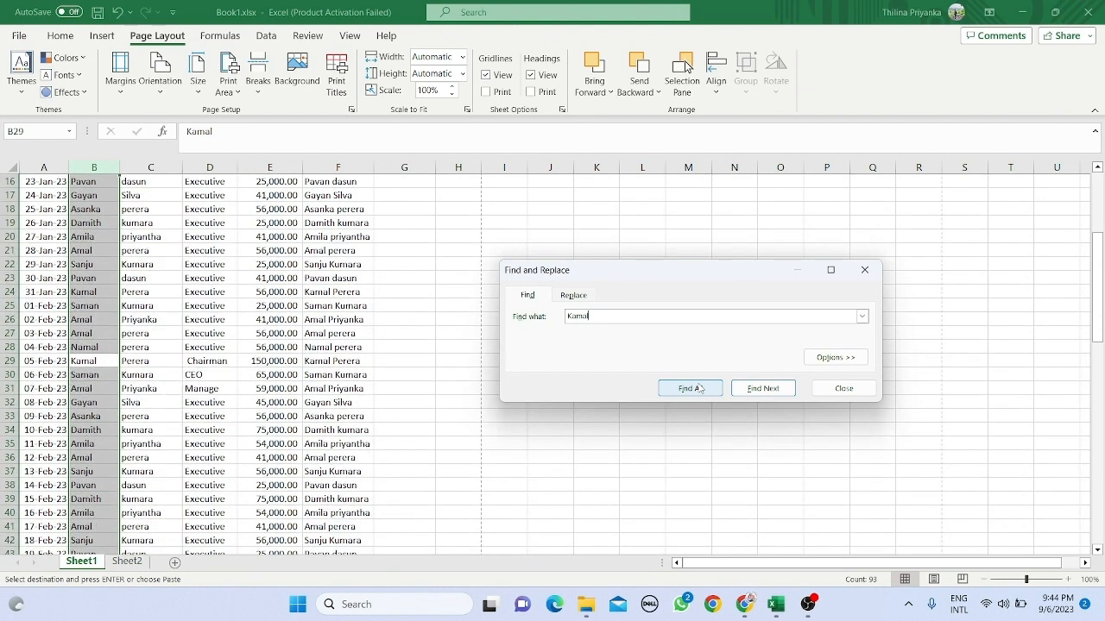
key(Return)
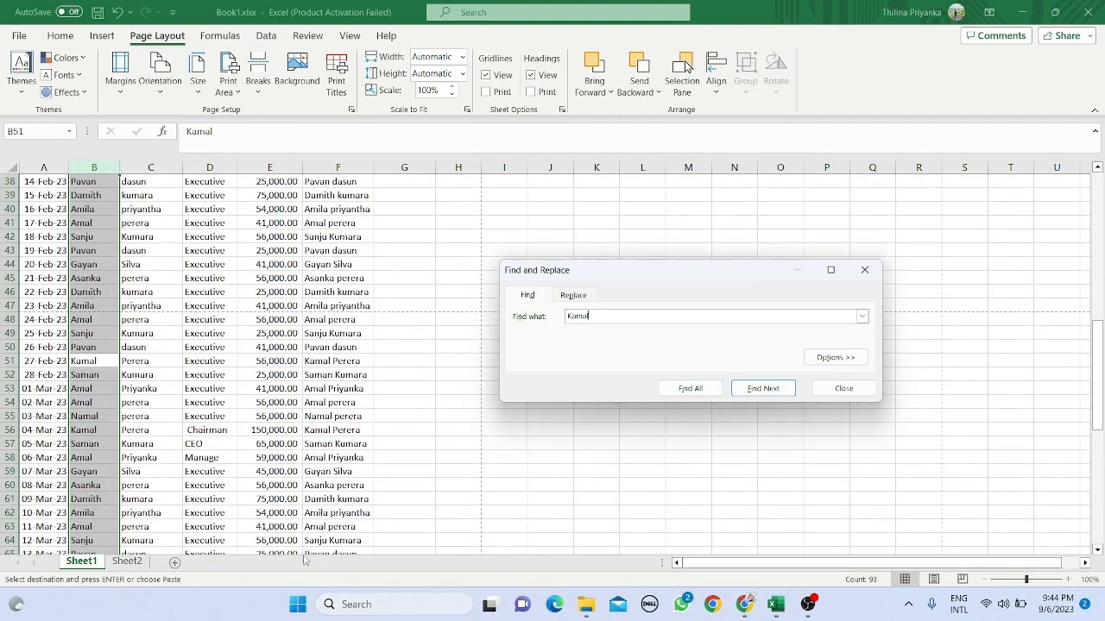
key(Escape)
scroll(116, 374, up, 12)
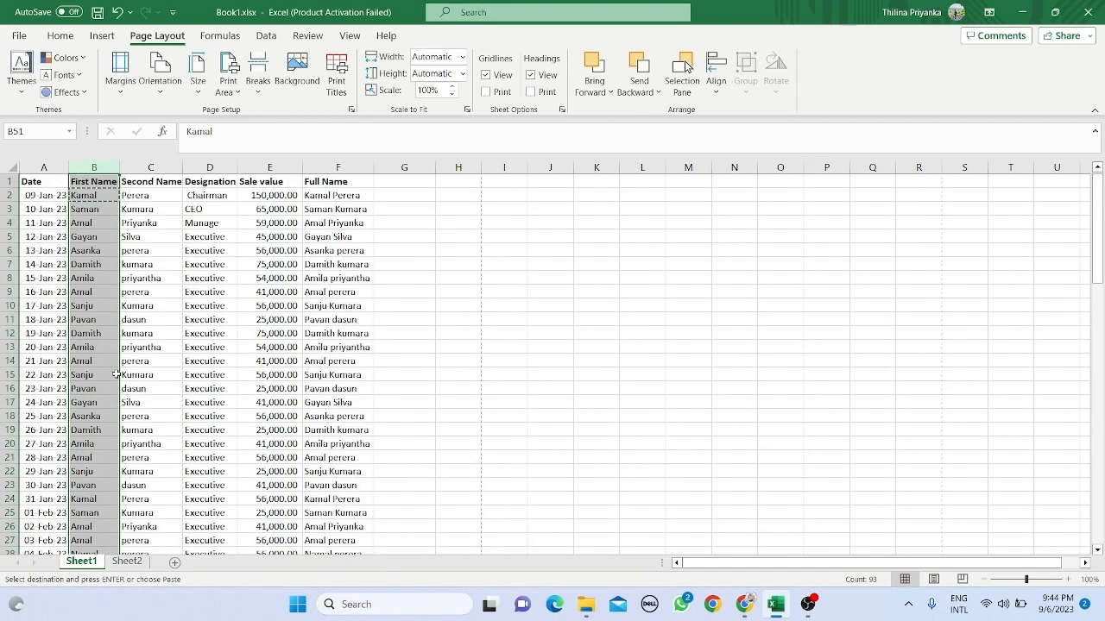
key(Escape)
scroll(116, 374, down, 15)
scroll(116, 345, up, 15)
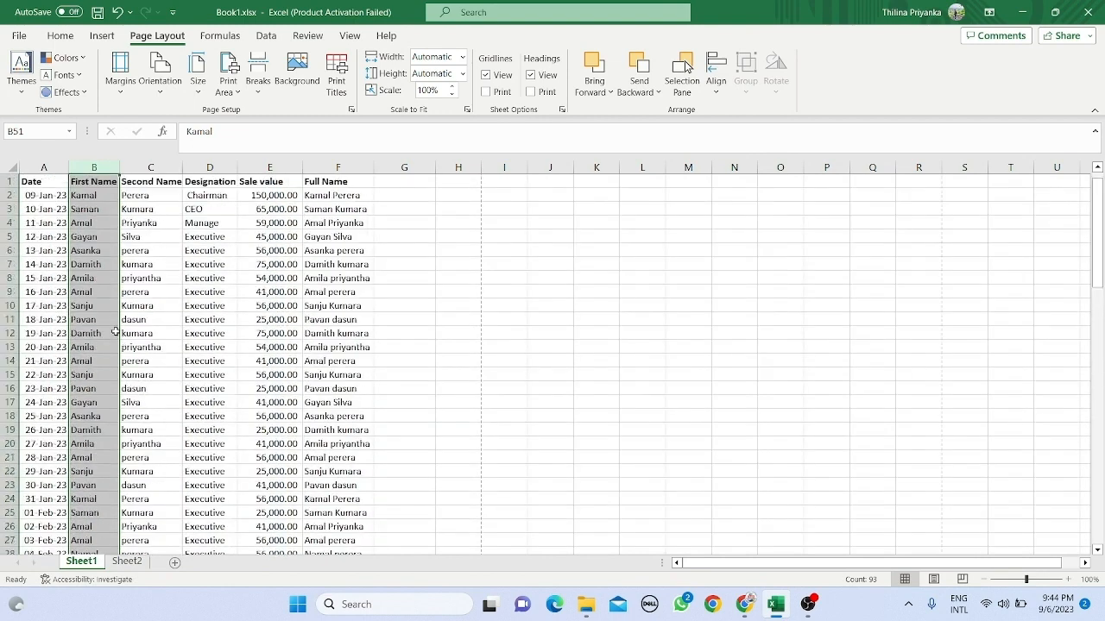
Create a PivotTable on a new worksheet from the sales data range Sheet1!$A$1:$F$93.
click(153, 250)
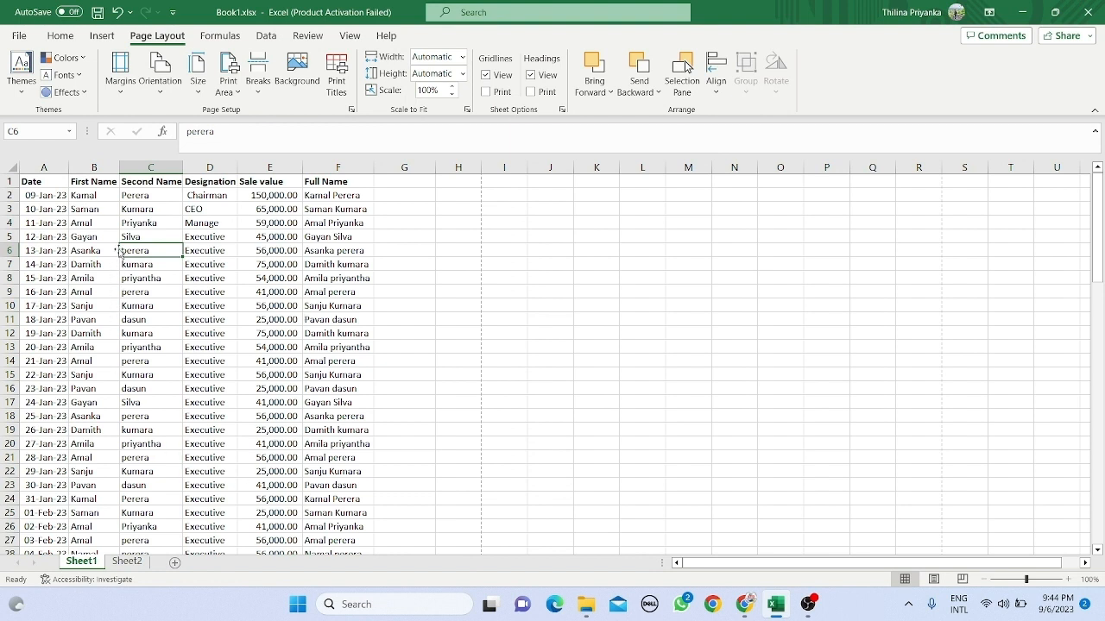
click(102, 39)
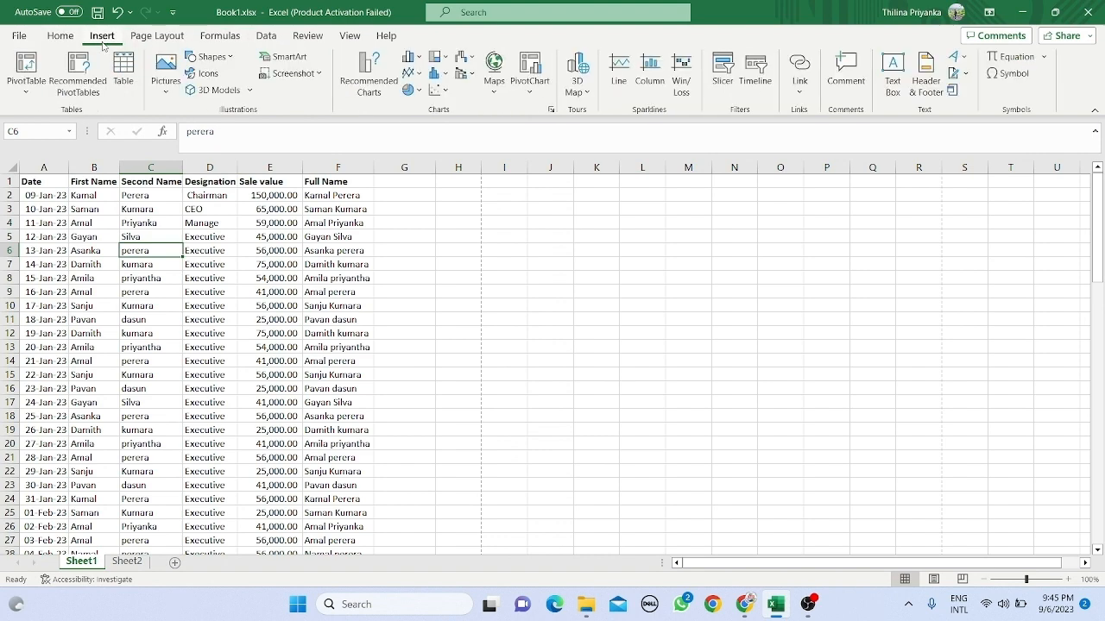
click(27, 69)
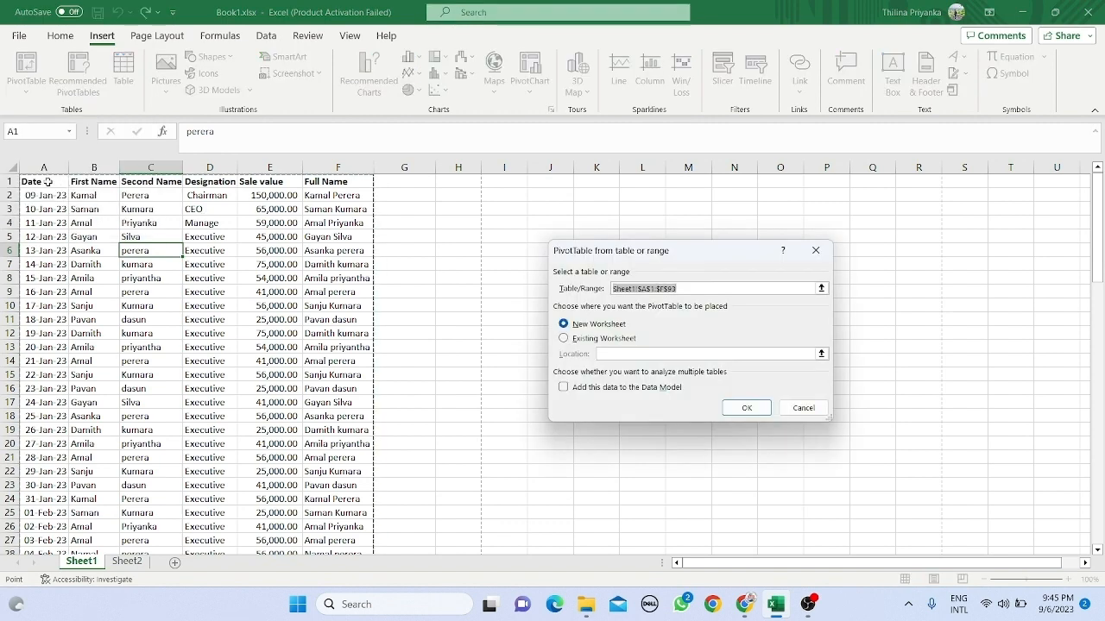
drag(49, 181, 303, 515)
scroll(285, 436, up, 14)
scroll(285, 434, up, 9)
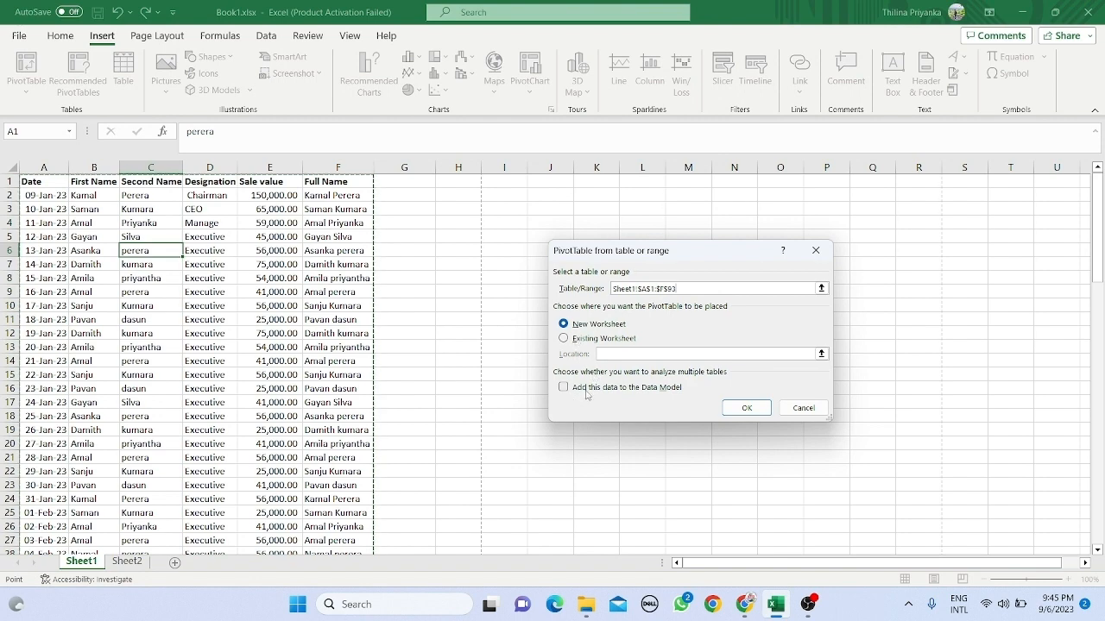
click(744, 409)
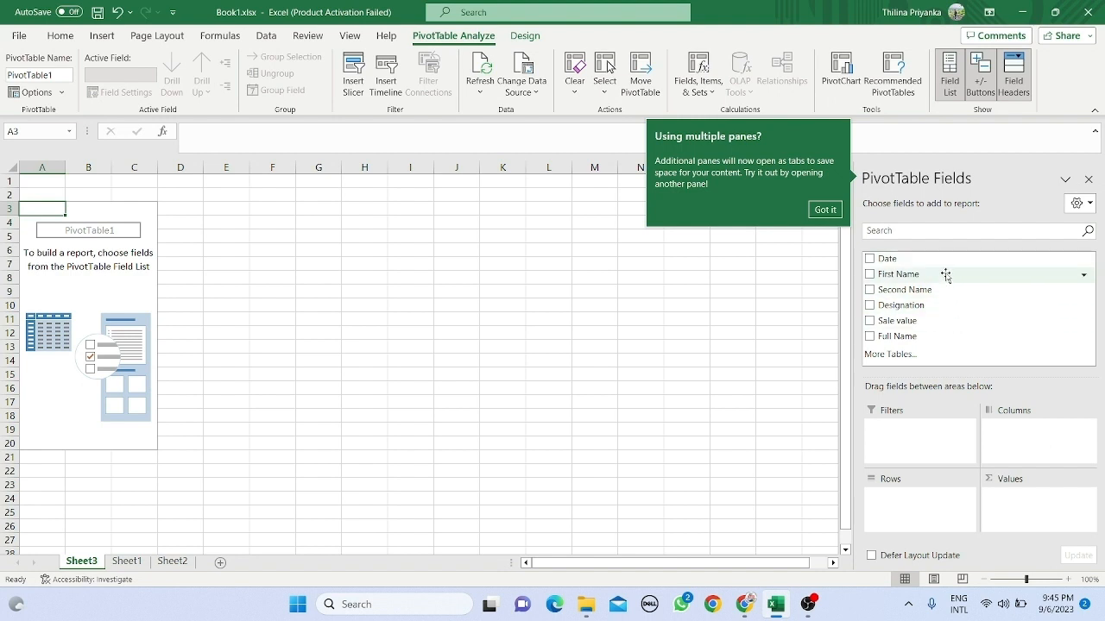
Lay out the PivotTable with First Name in the Rows area and the sum of Sale value in the Values area.
drag(946, 274, 946, 454)
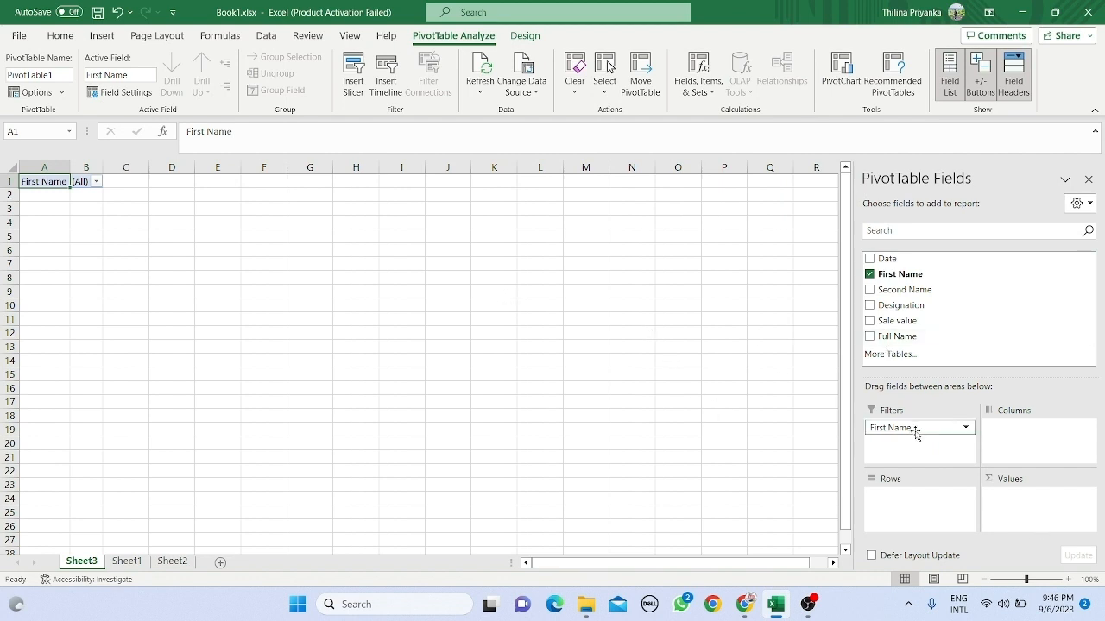
drag(920, 429, 917, 505)
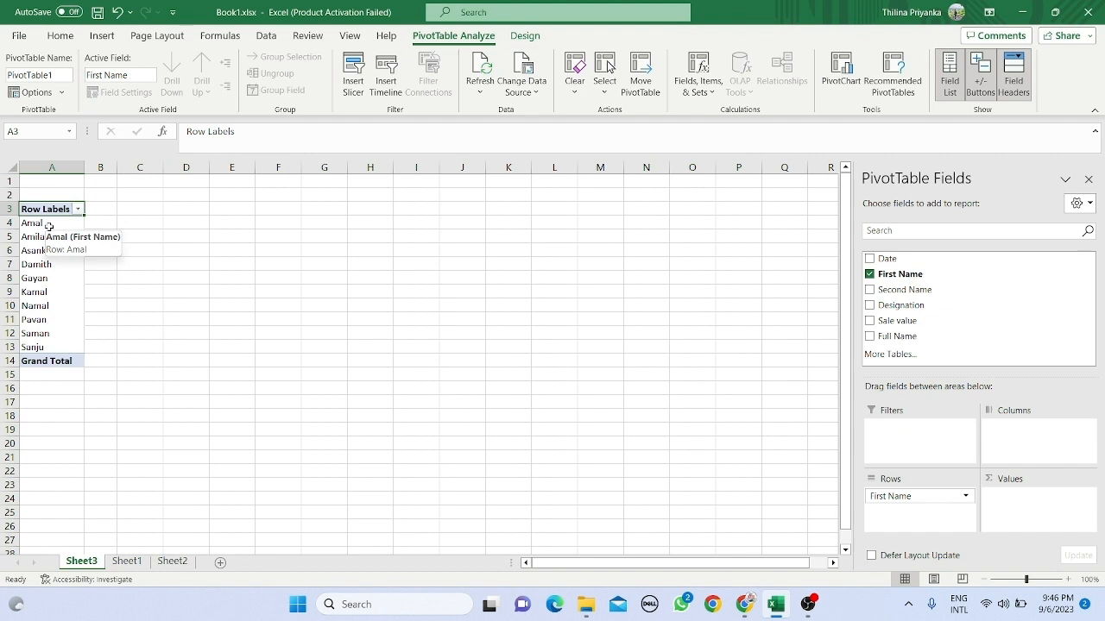
drag(49, 226, 52, 349)
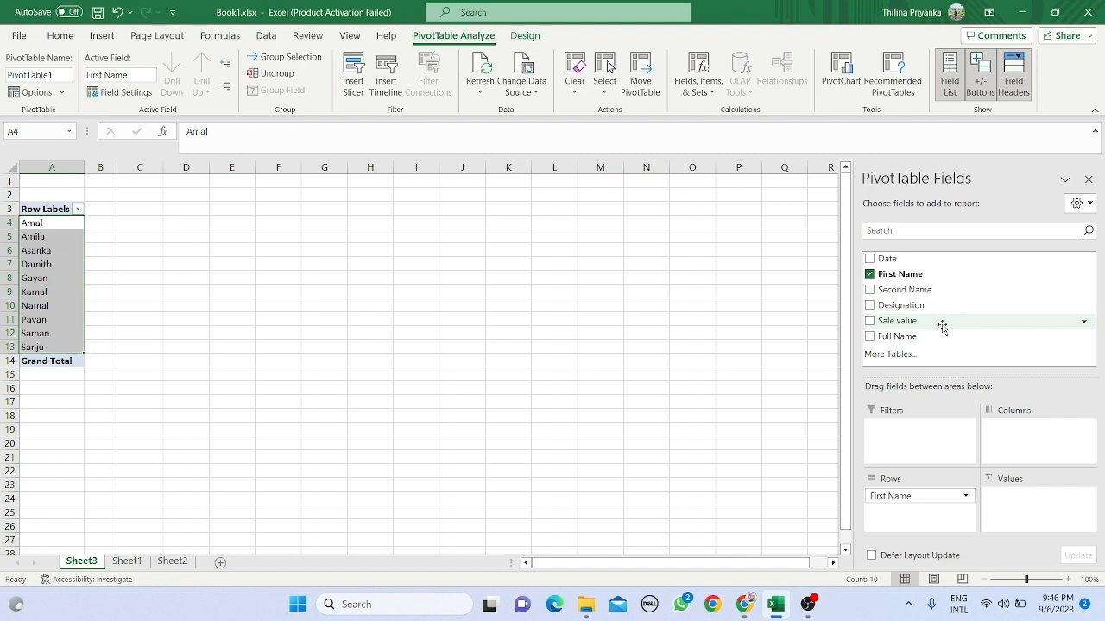
drag(1000, 467, 1025, 512)
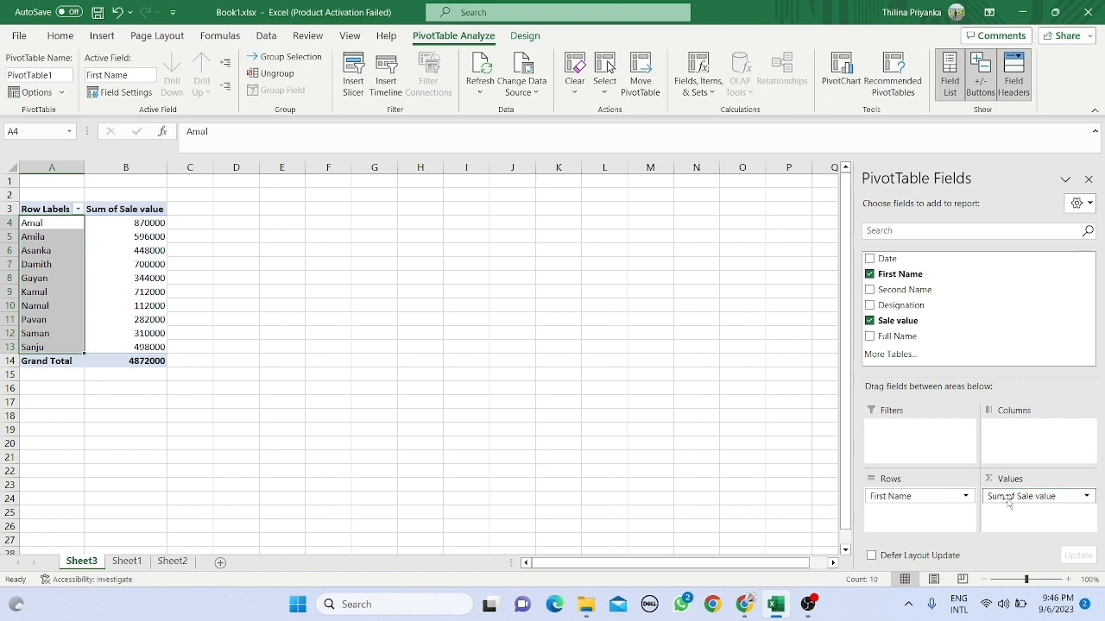
Format the per-person sales sums in B4:B13 with the comma style and review the individual rows.
drag(153, 223, 155, 344)
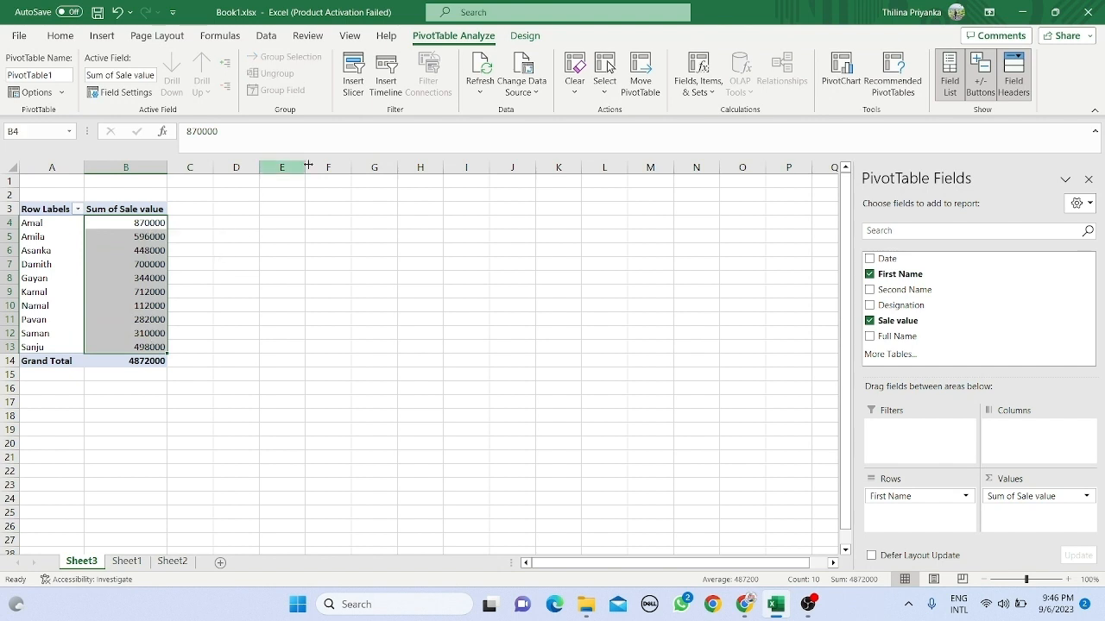
click(60, 37)
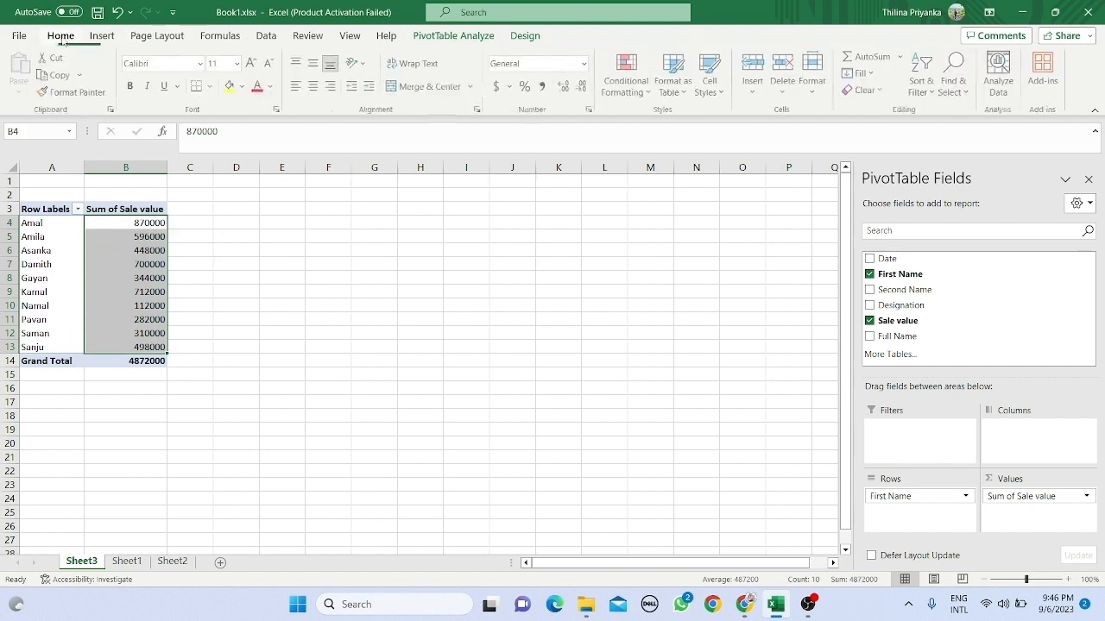
click(542, 86)
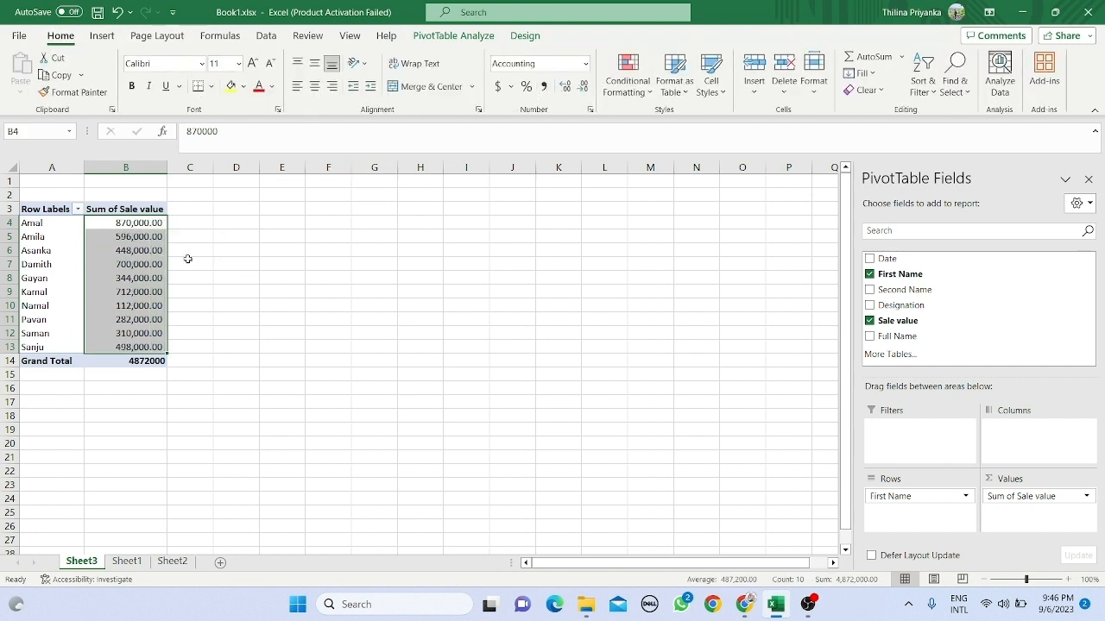
click(53, 224)
drag(77, 224, 104, 254)
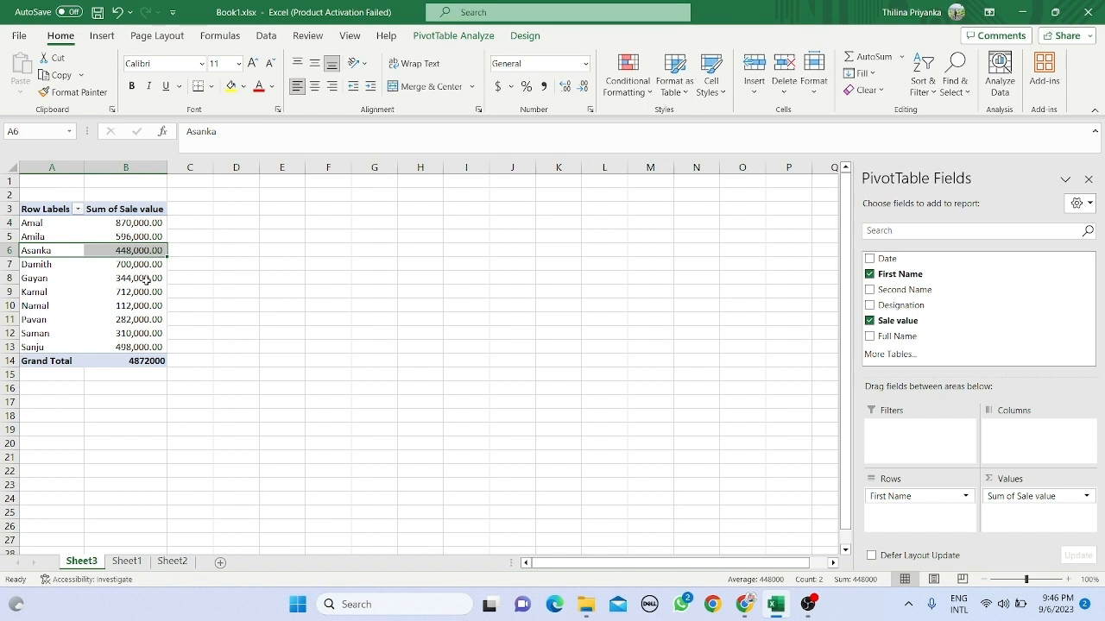
Add the Second Name field to the PivotTable's Rows area below First Name.
mouse_move(146, 282)
mouse_move(100, 319)
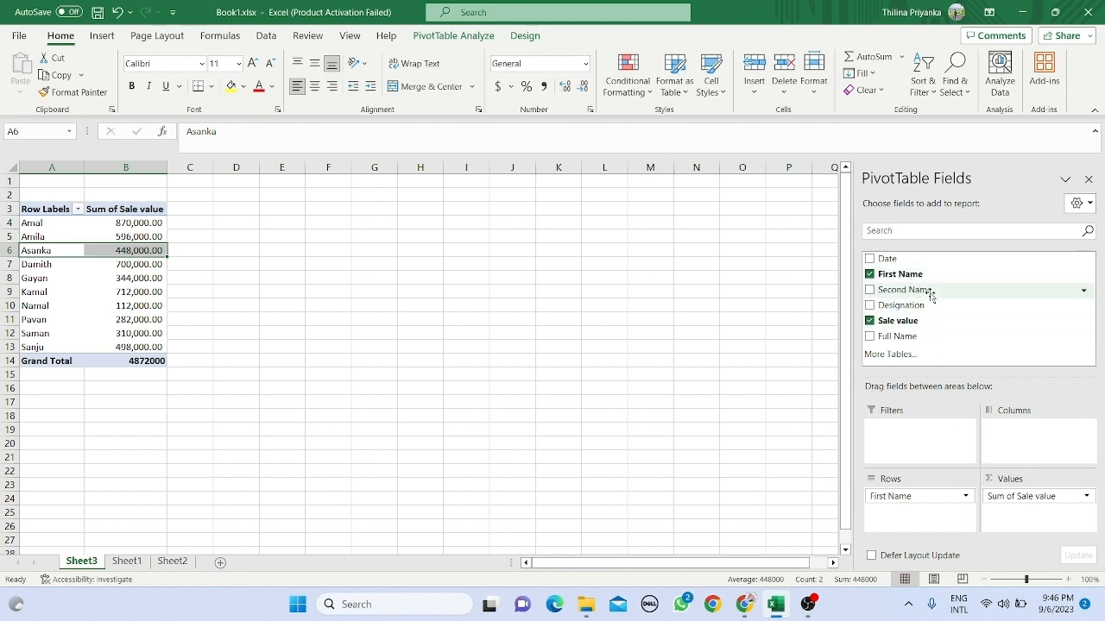
drag(930, 293, 950, 511)
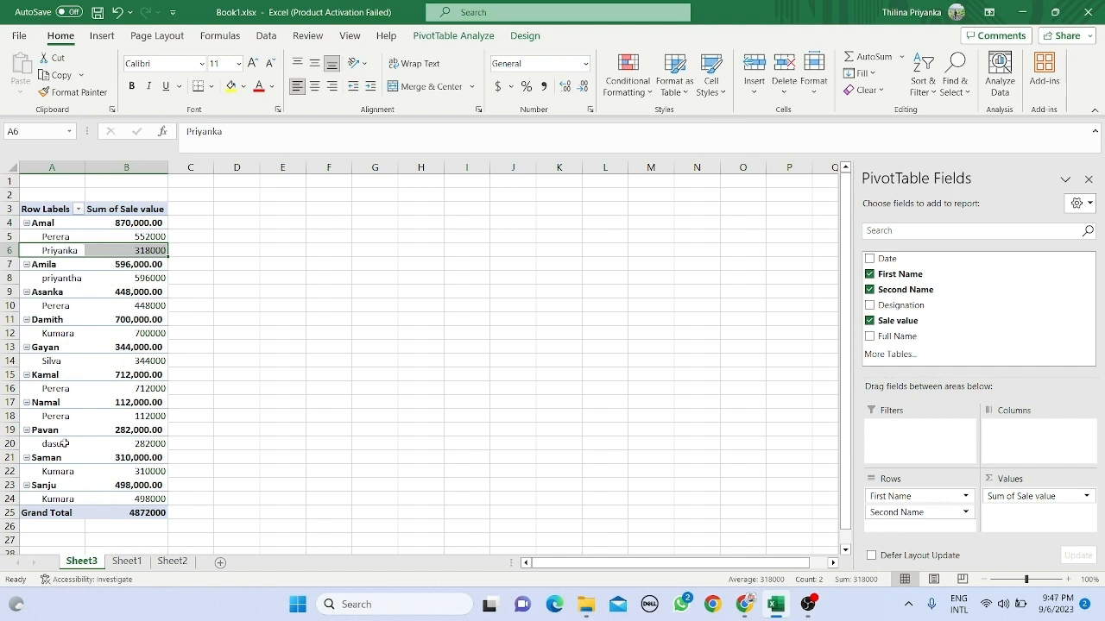
Turn off the PivotTable's subtotals and show the report in tabular form.
click(518, 36)
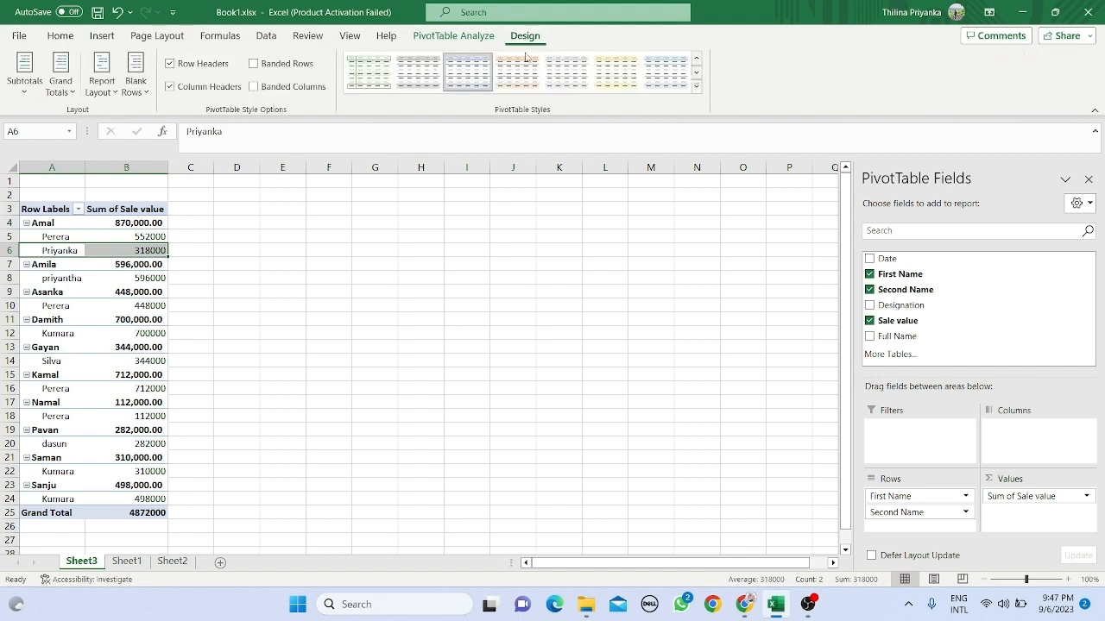
click(26, 94)
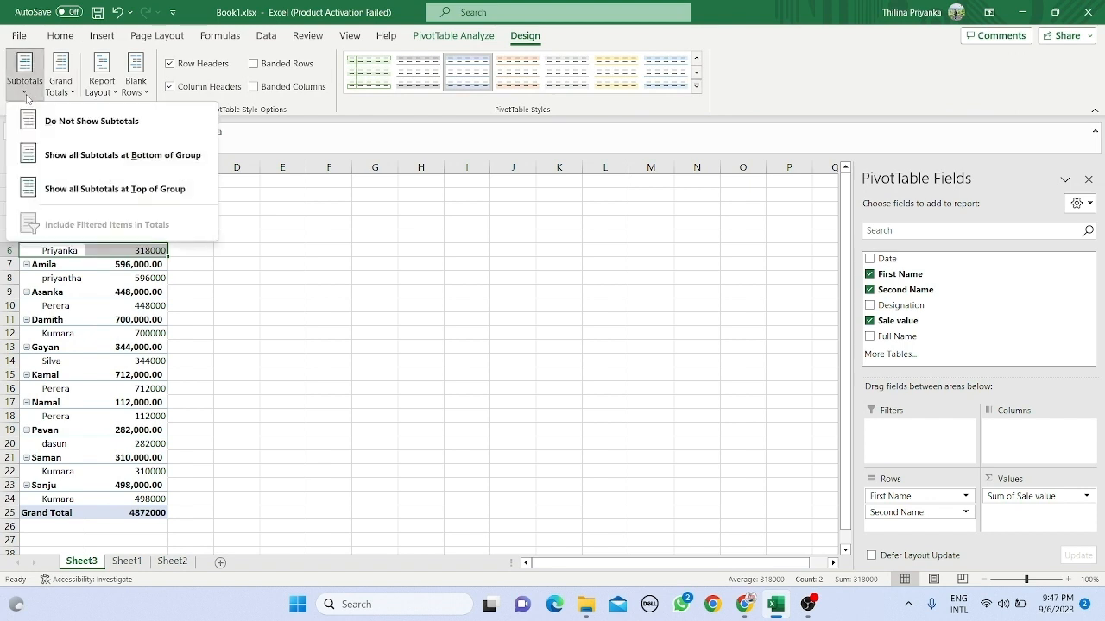
click(85, 122)
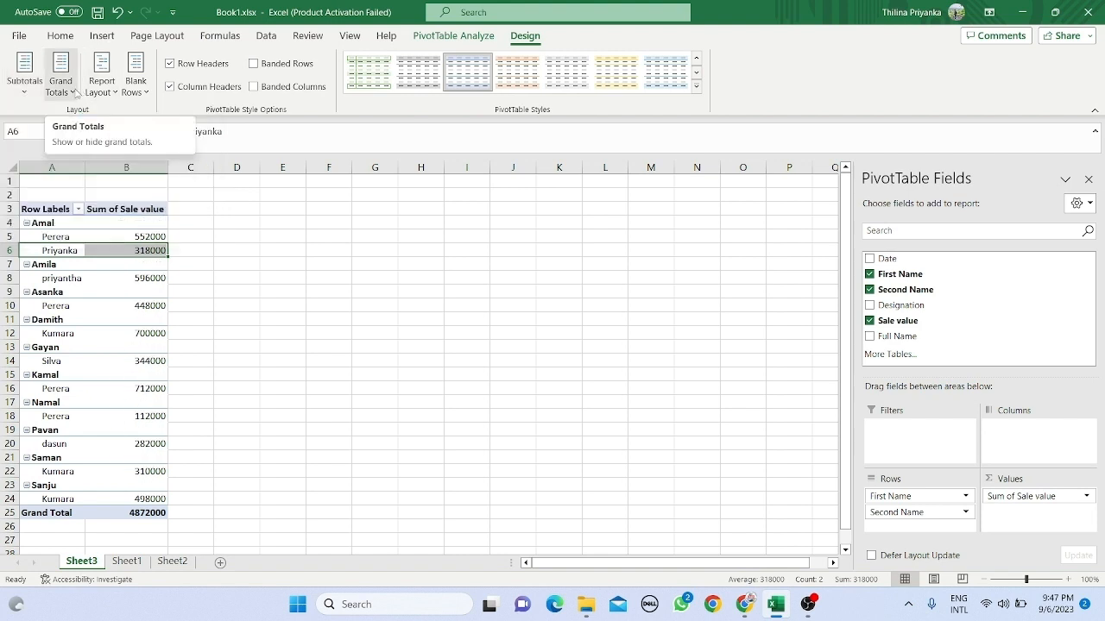
click(76, 94)
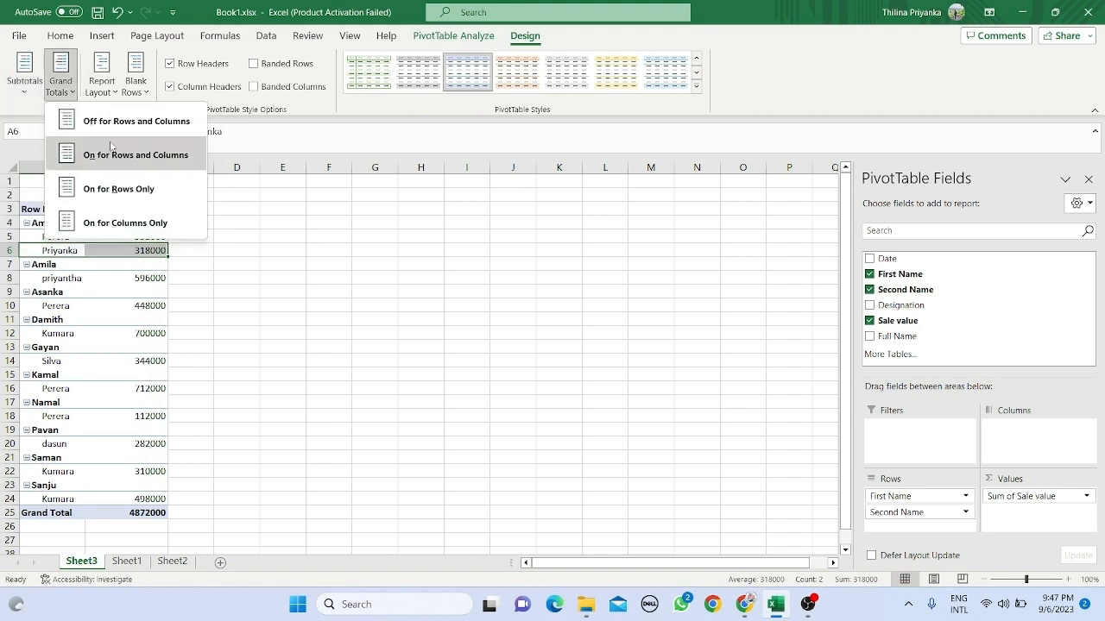
click(109, 97)
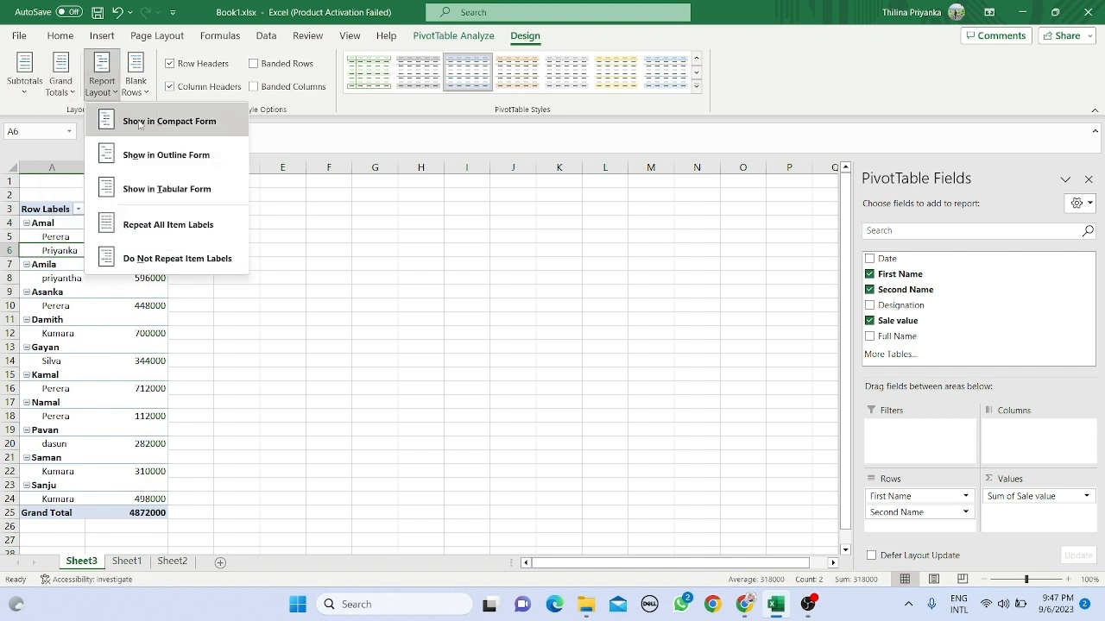
click(171, 199)
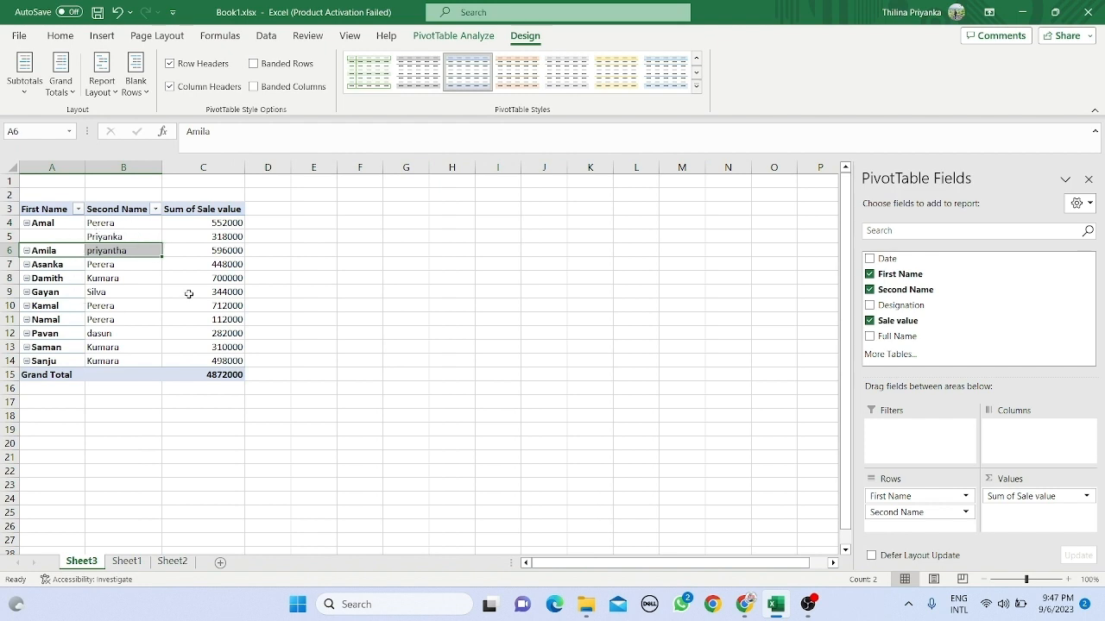
Review the first name, second name and sale value of individual PivotTable rows, including both rows under the first person.
scroll(188, 294, down, 1)
scroll(189, 295, up, 1)
click(188, 315)
drag(39, 291, 129, 307)
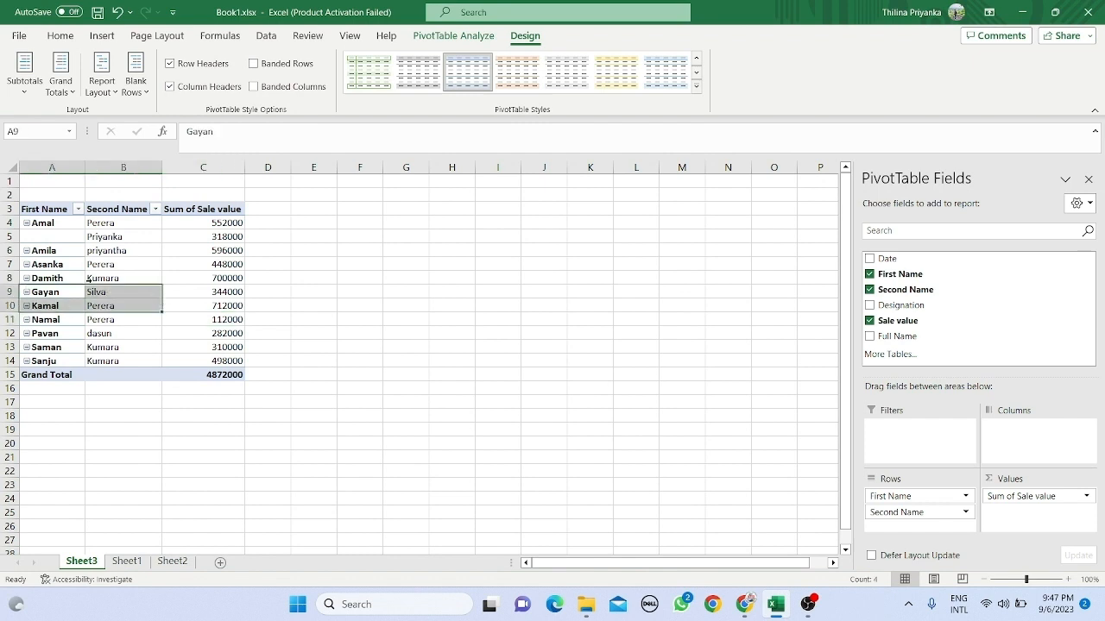
drag(67, 225, 178, 222)
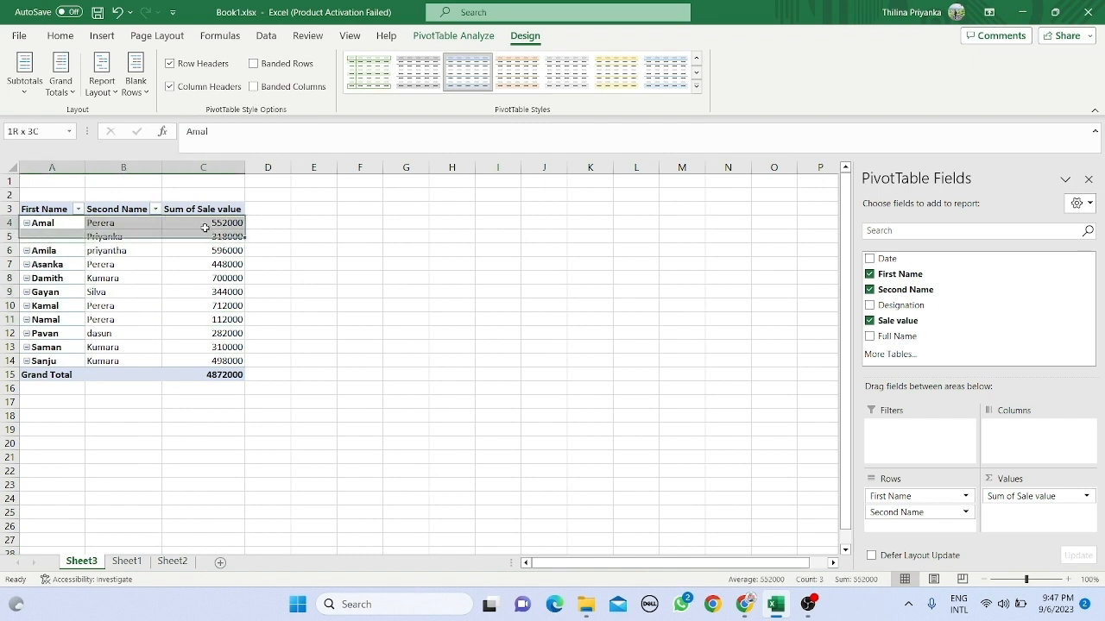
drag(55, 236, 216, 236)
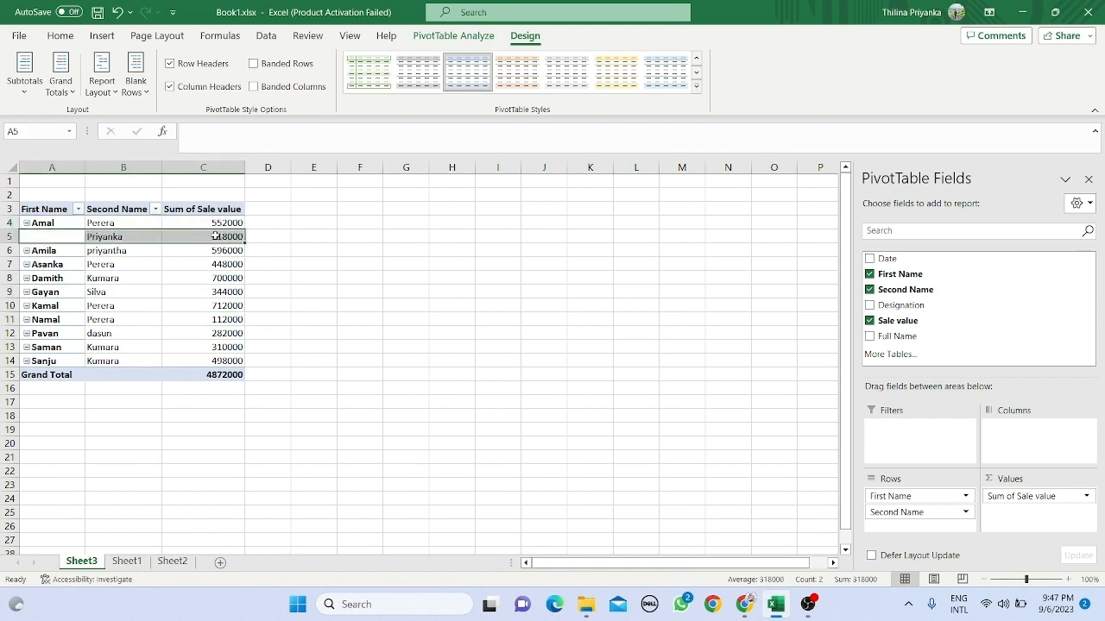
drag(79, 252, 184, 255)
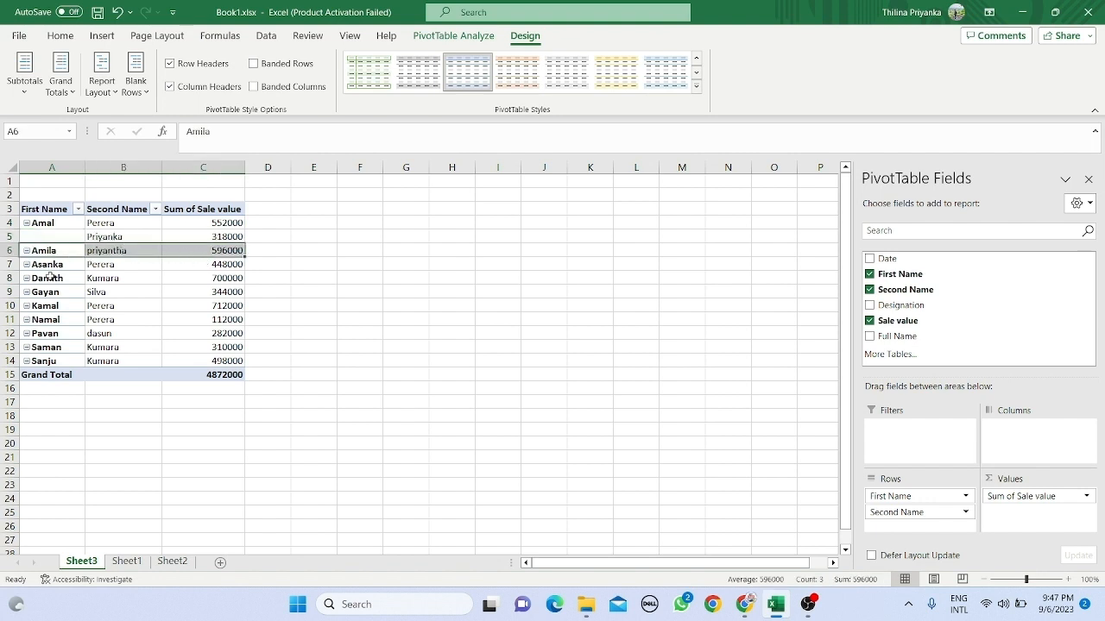